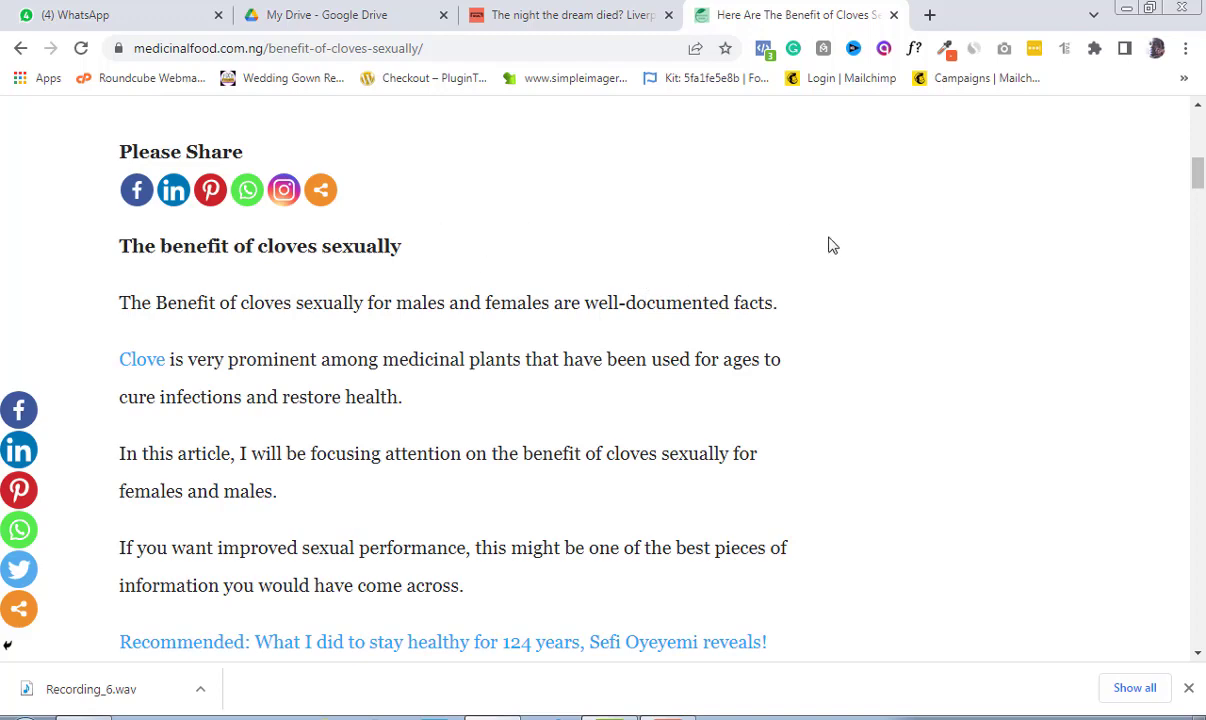
Examine the inline and floating social share icons on the cloves article.
drag(1198, 178, 1198, 185)
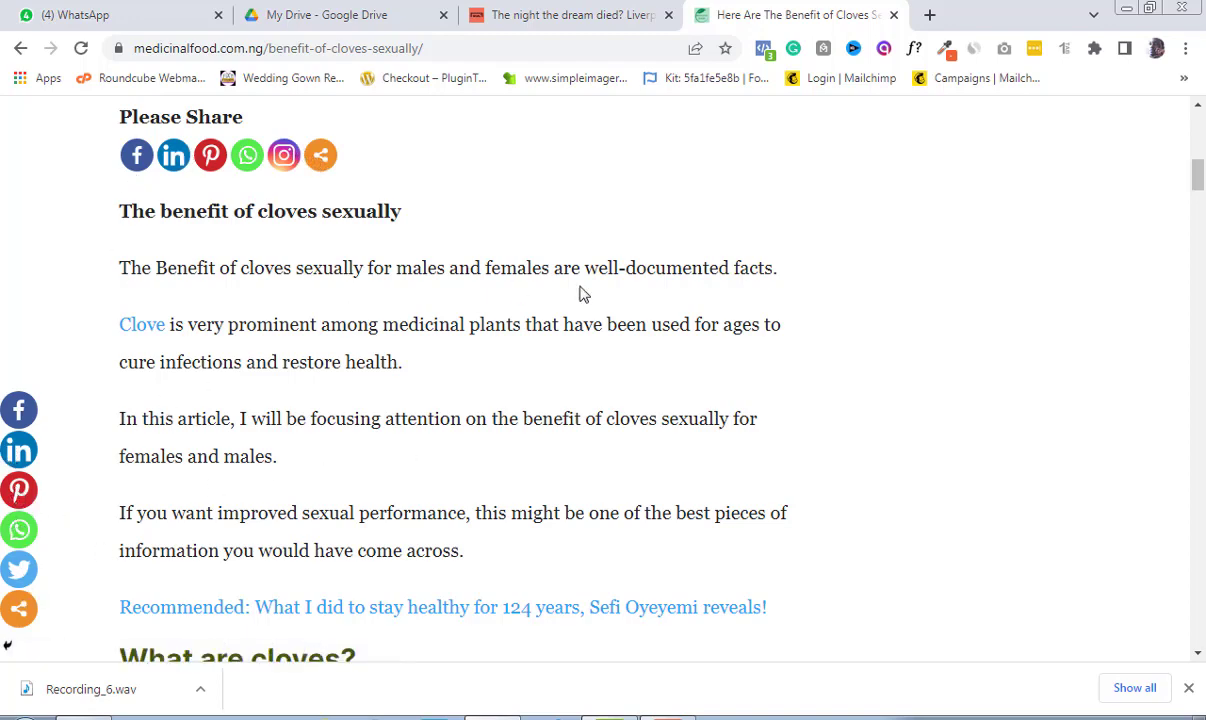
drag(1198, 180, 1192, 172)
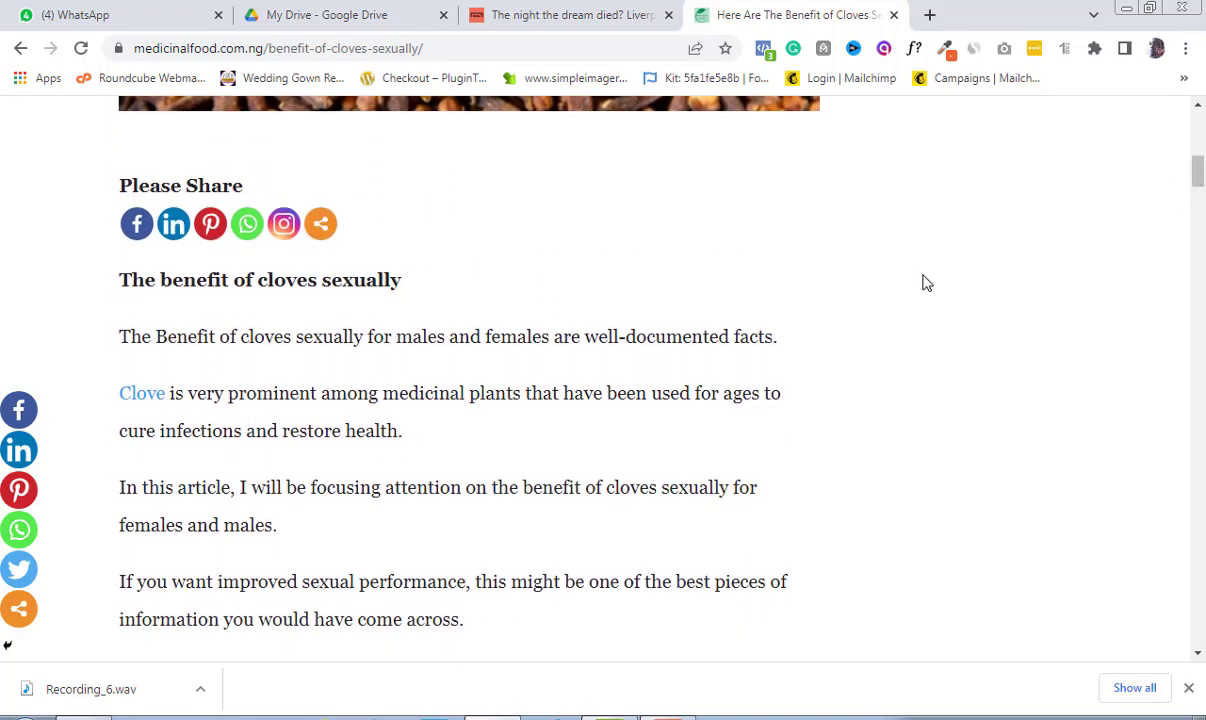
right_click(829, 305)
key(Escape)
key(ctrl+shift+i)
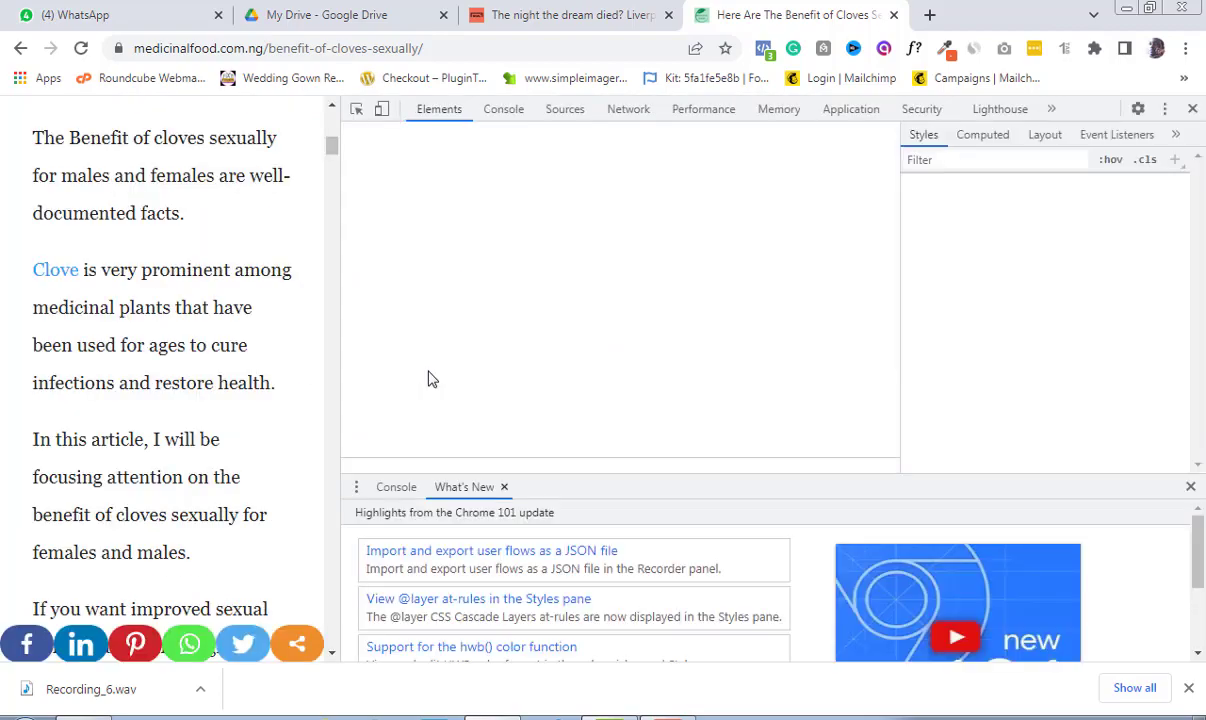
mouse_move(331, 147)
mouse_down()
mouse_move(331, 136)
mouse_move(331, 167)
mouse_move(331, 135)
mouse_up()
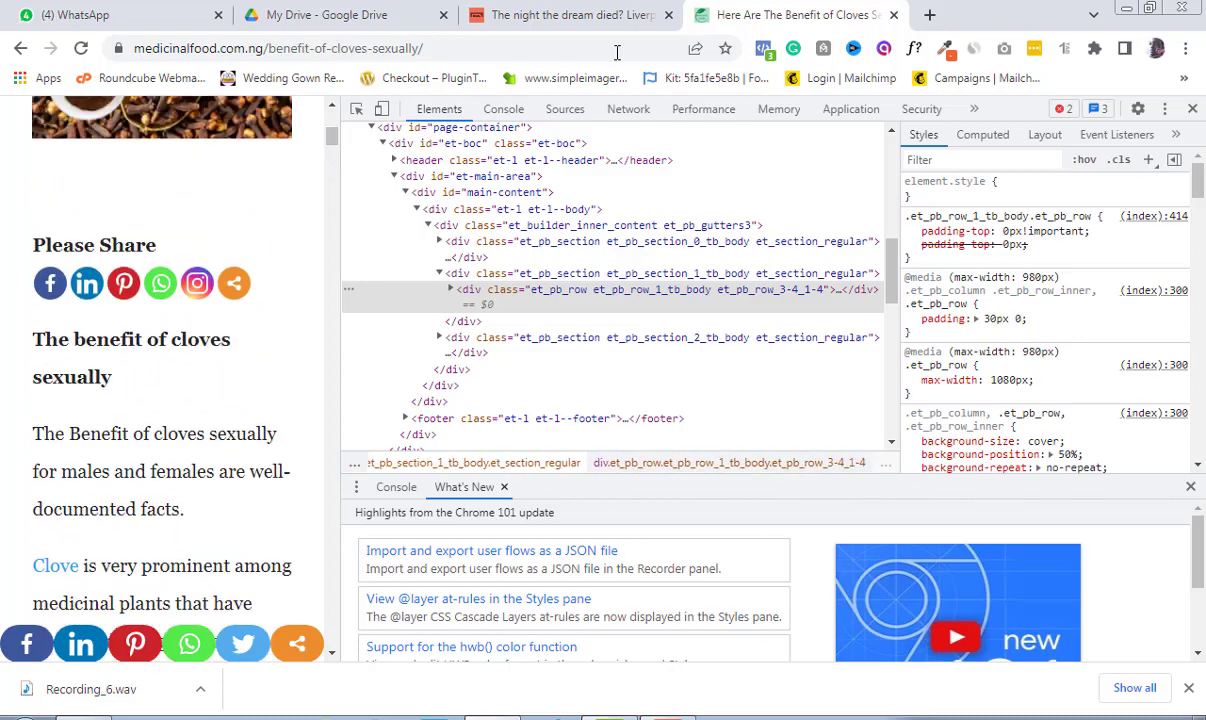
click(1192, 108)
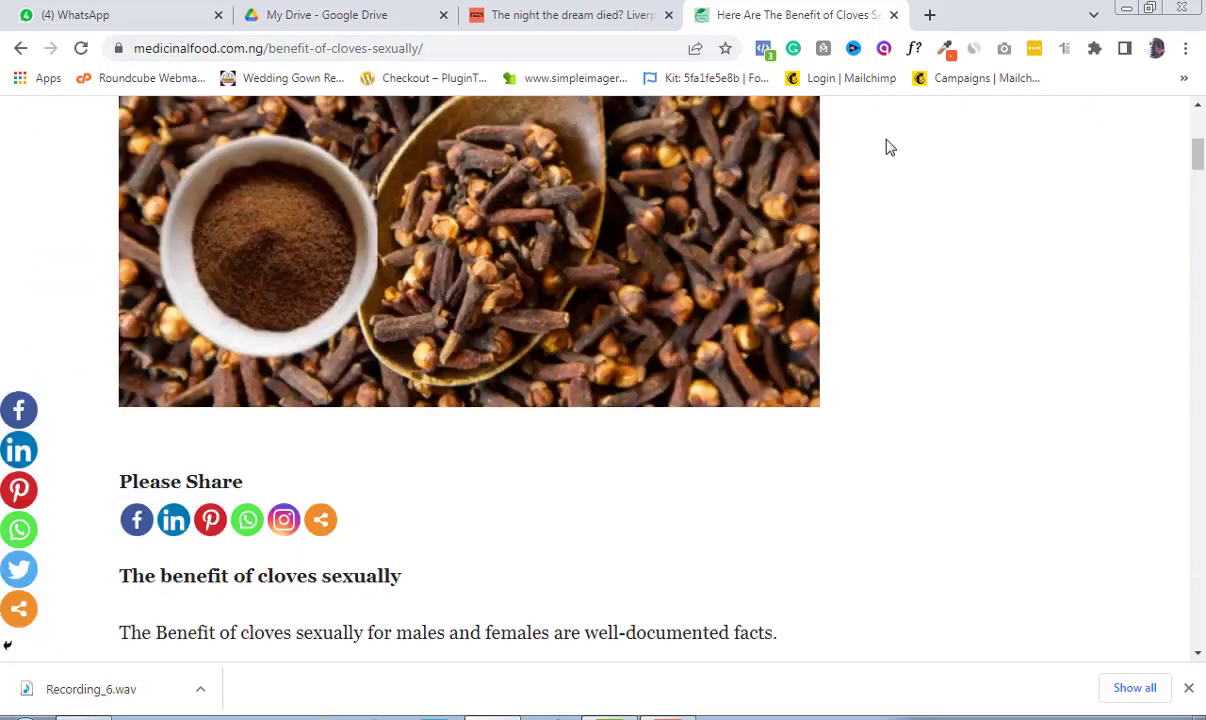
click(668, 717)
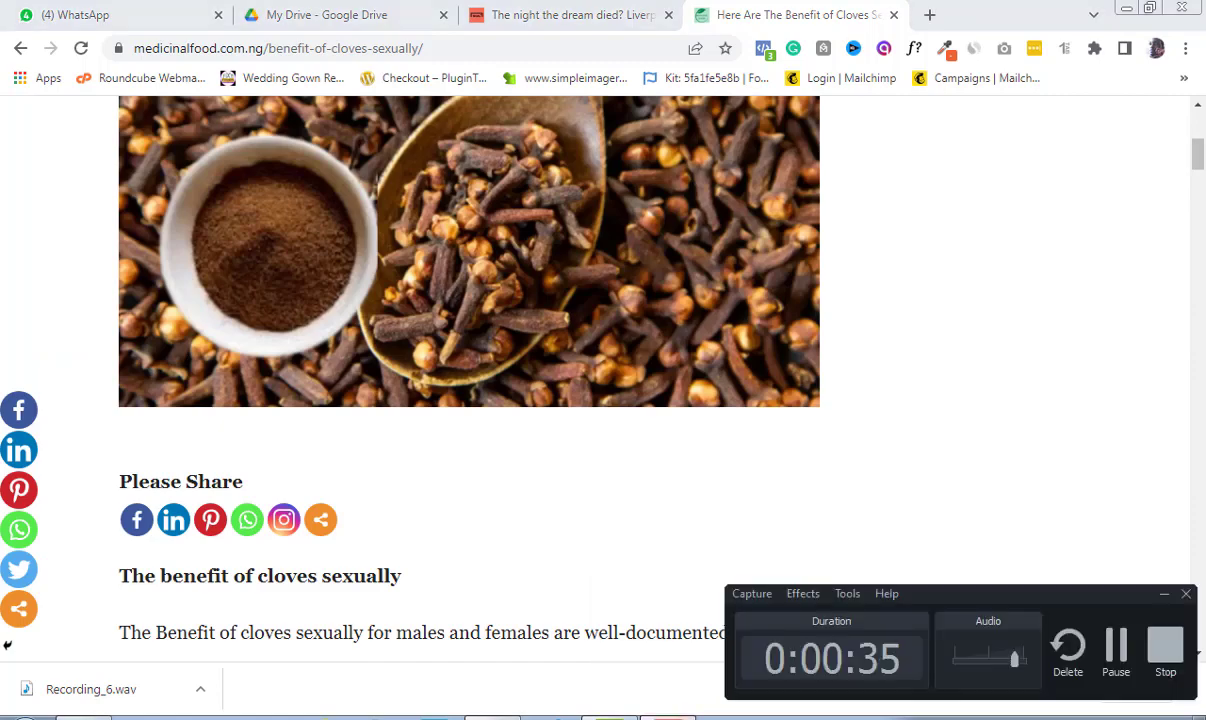
click(1115, 646)
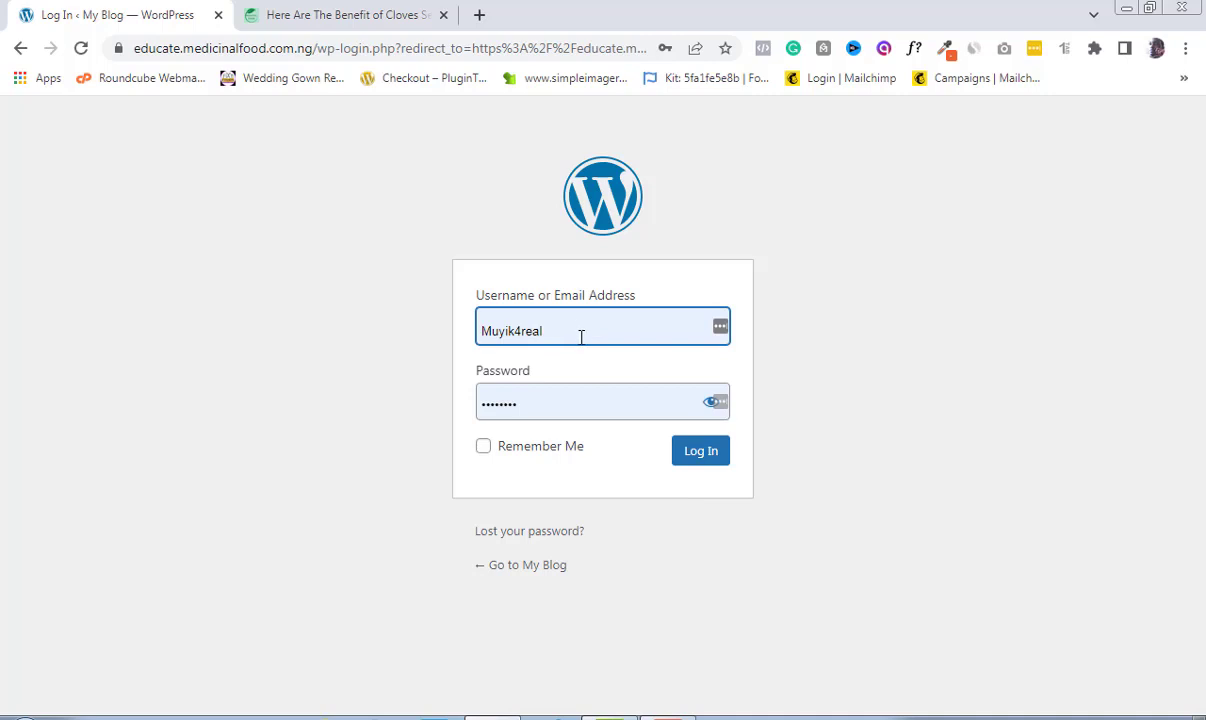
Log in to the WordPress admin with the prefilled credentials and open the page for adding plugins.
click(696, 456)
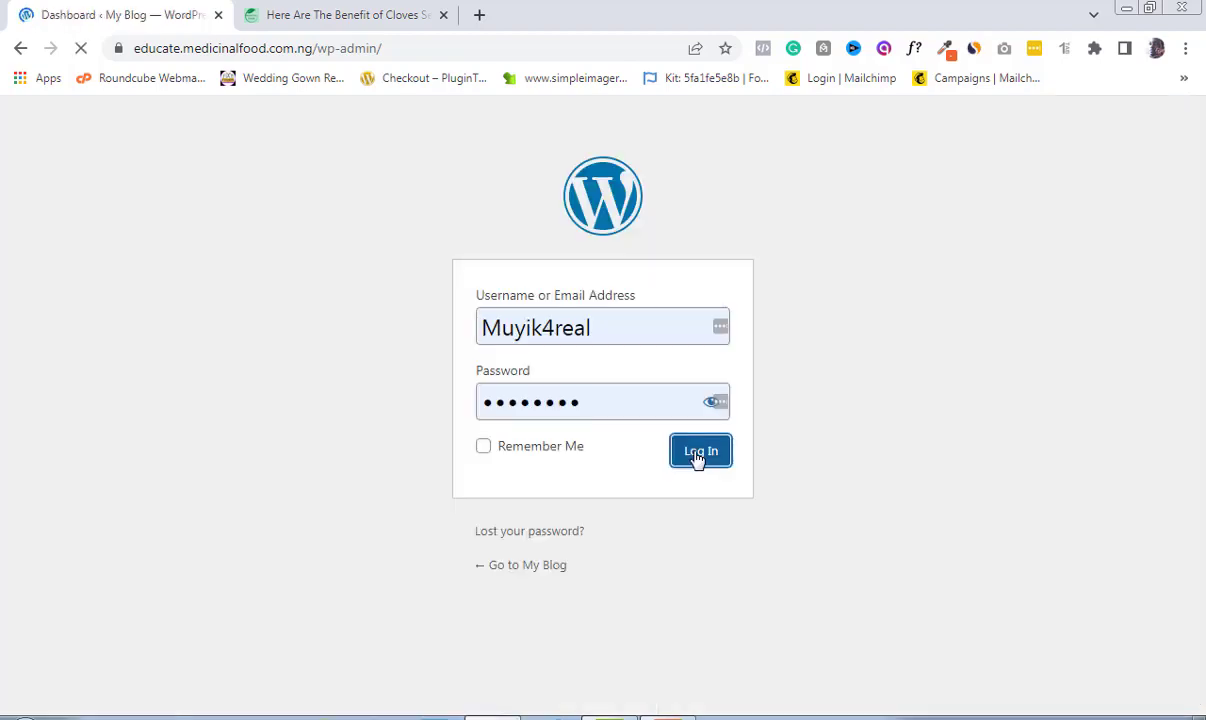
click(695, 456)
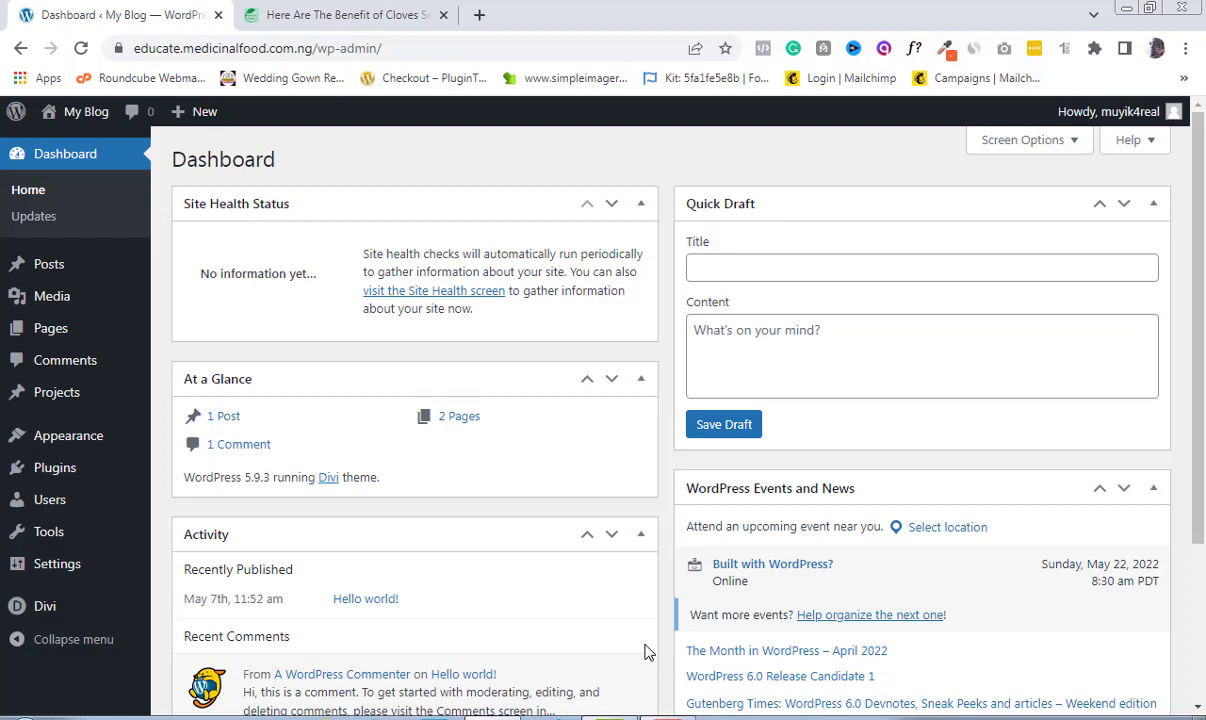
mouse_move(12, 474)
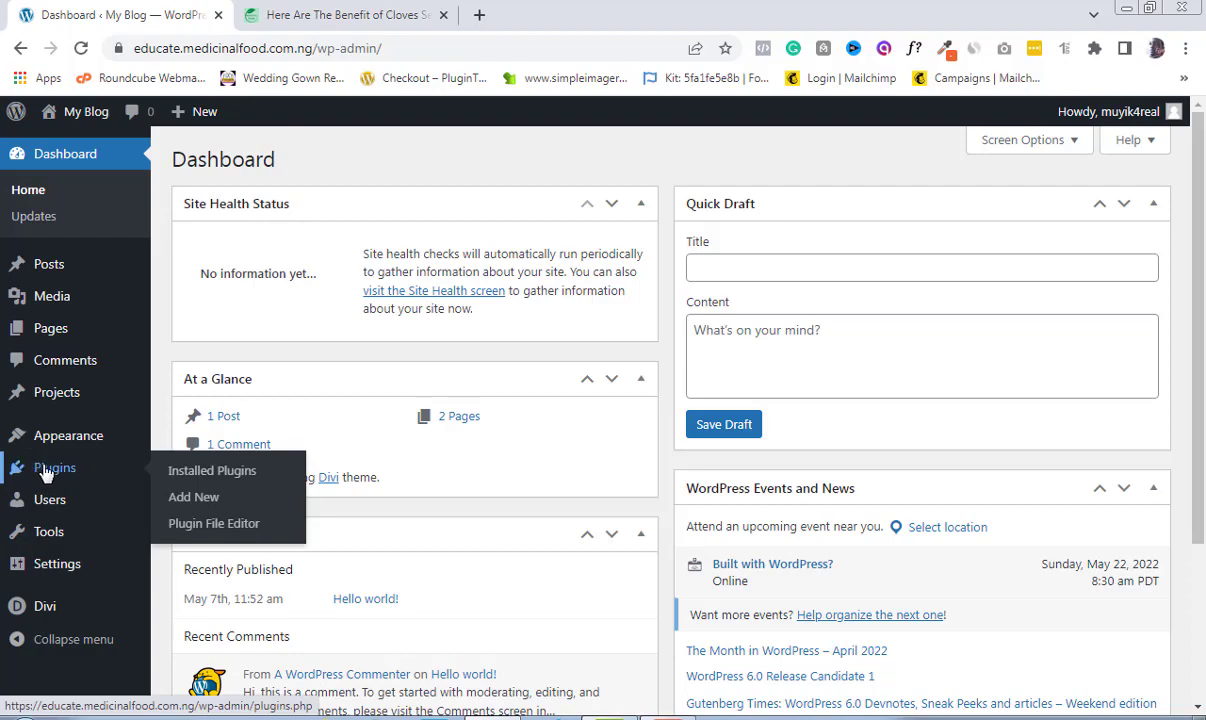
click(200, 505)
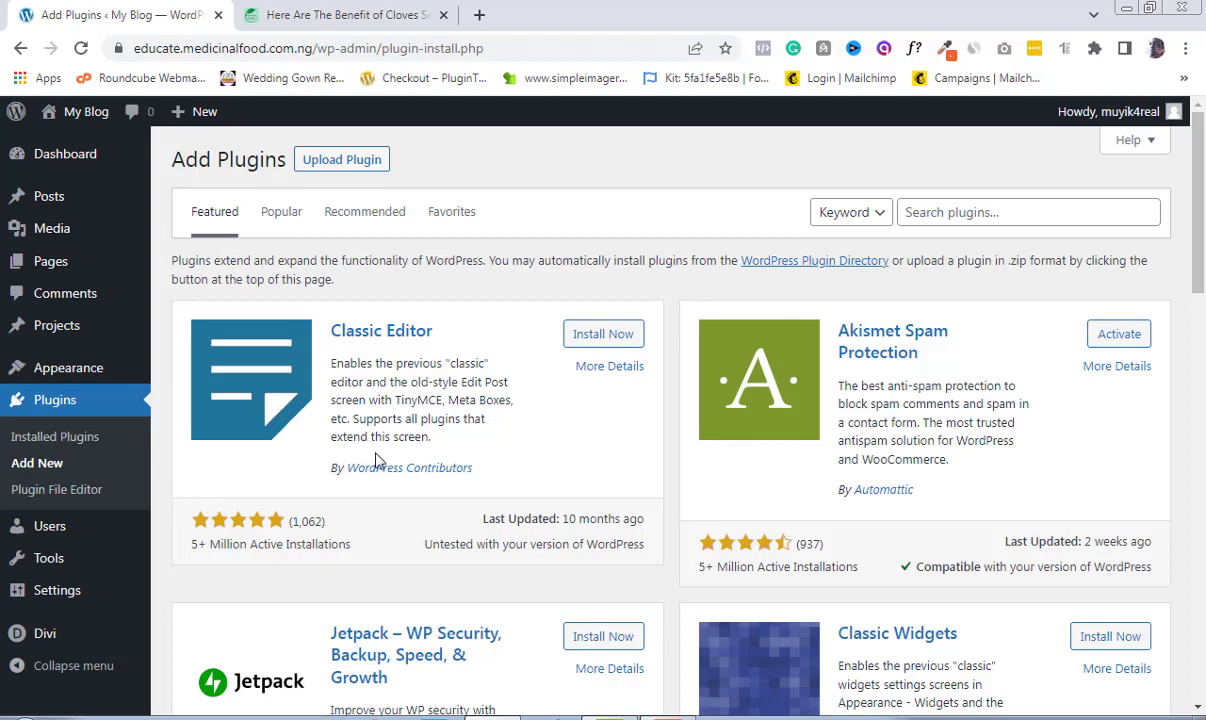
Search the plugin directory for "sassy social share".
click(941, 212)
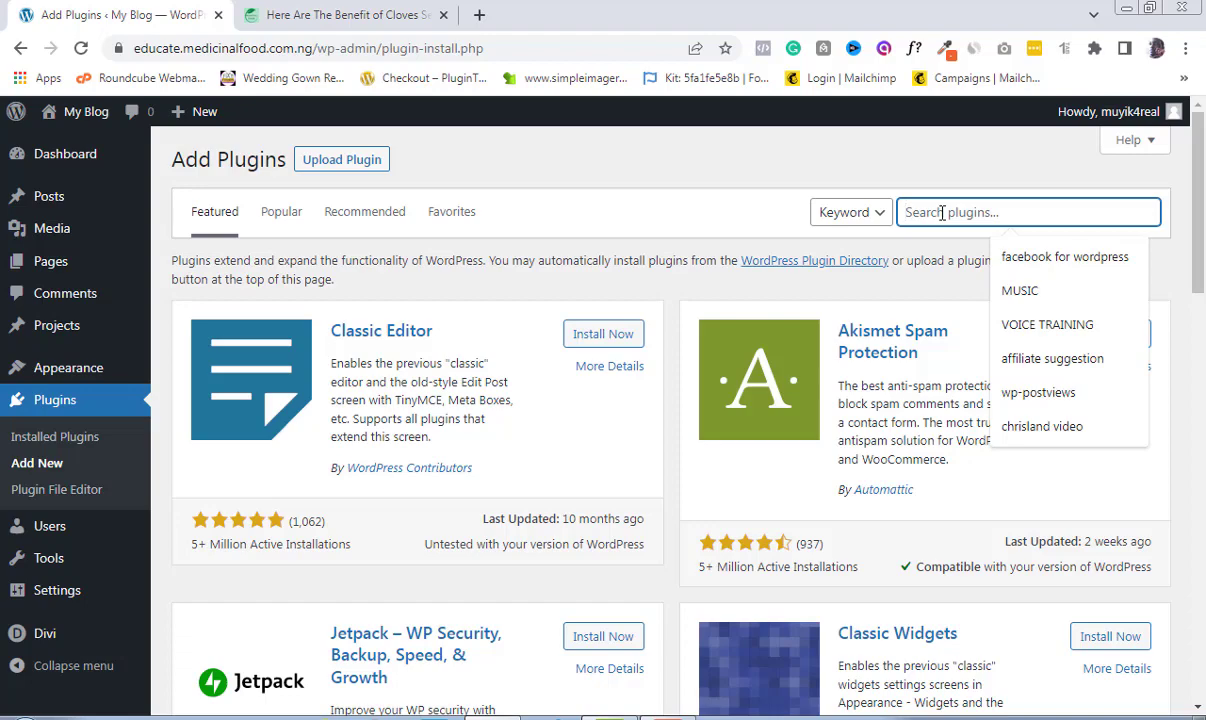
text(sassy)
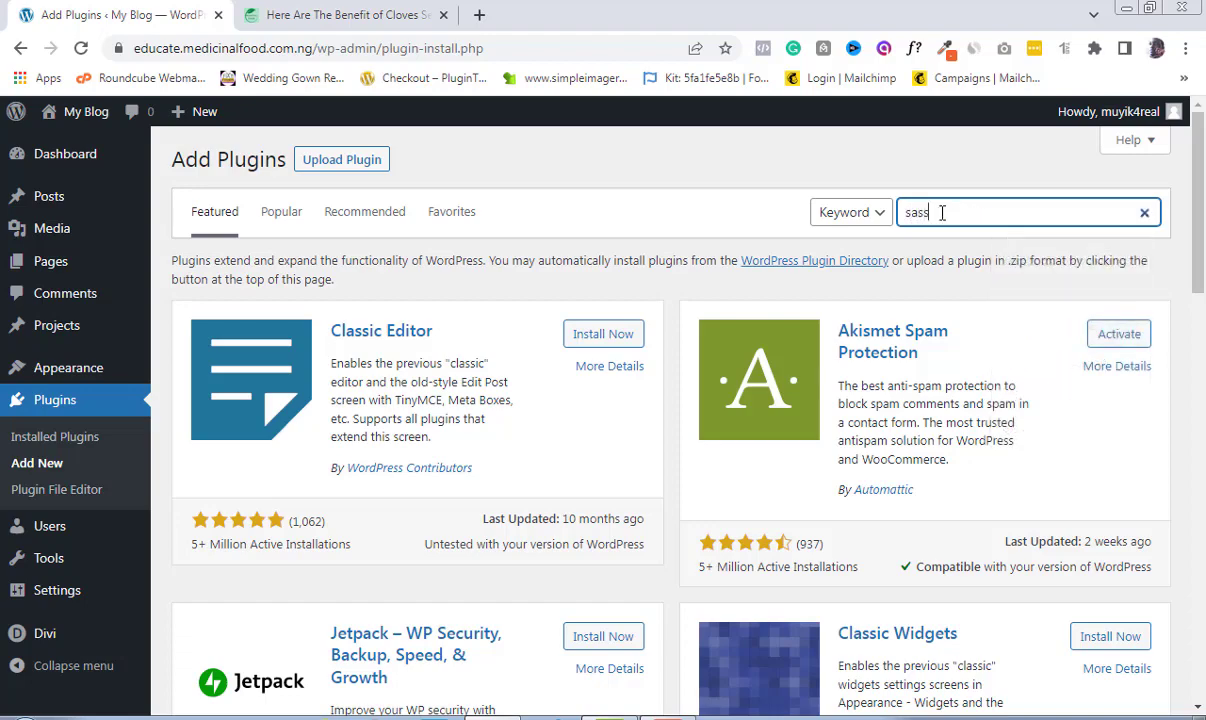
text( social share)
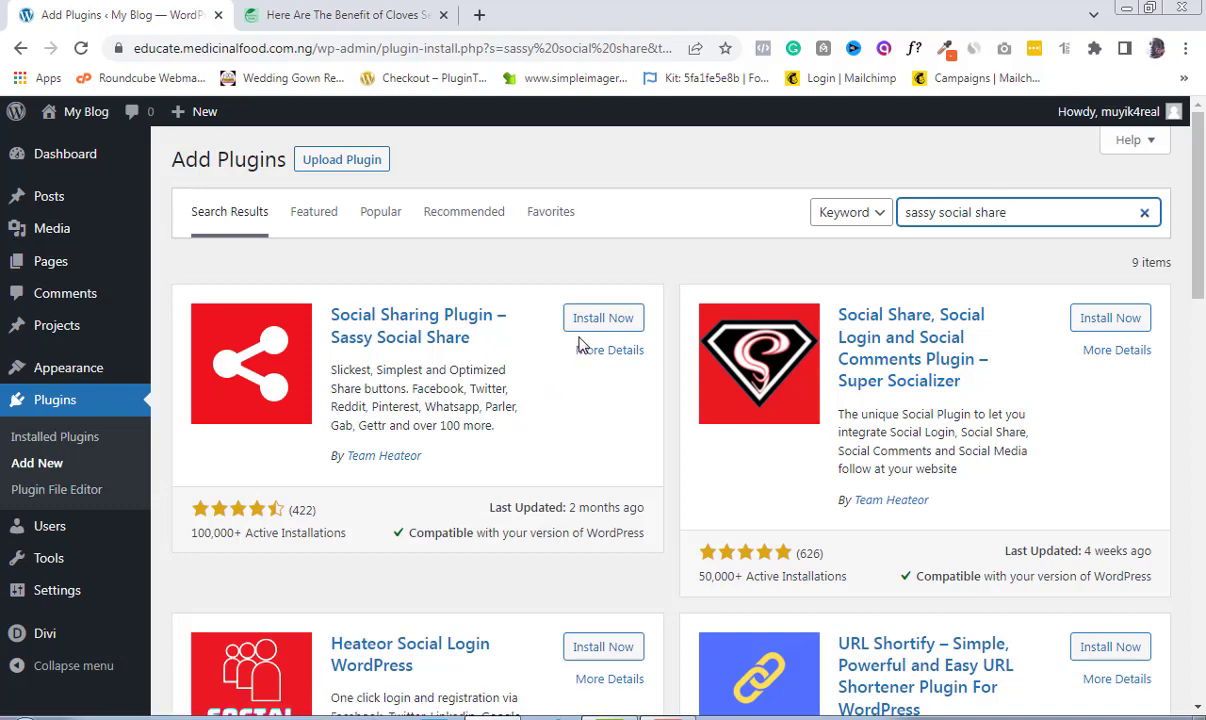
Install and activate the Social Sharing Plugin – Sassy Social Share.
click(612, 318)
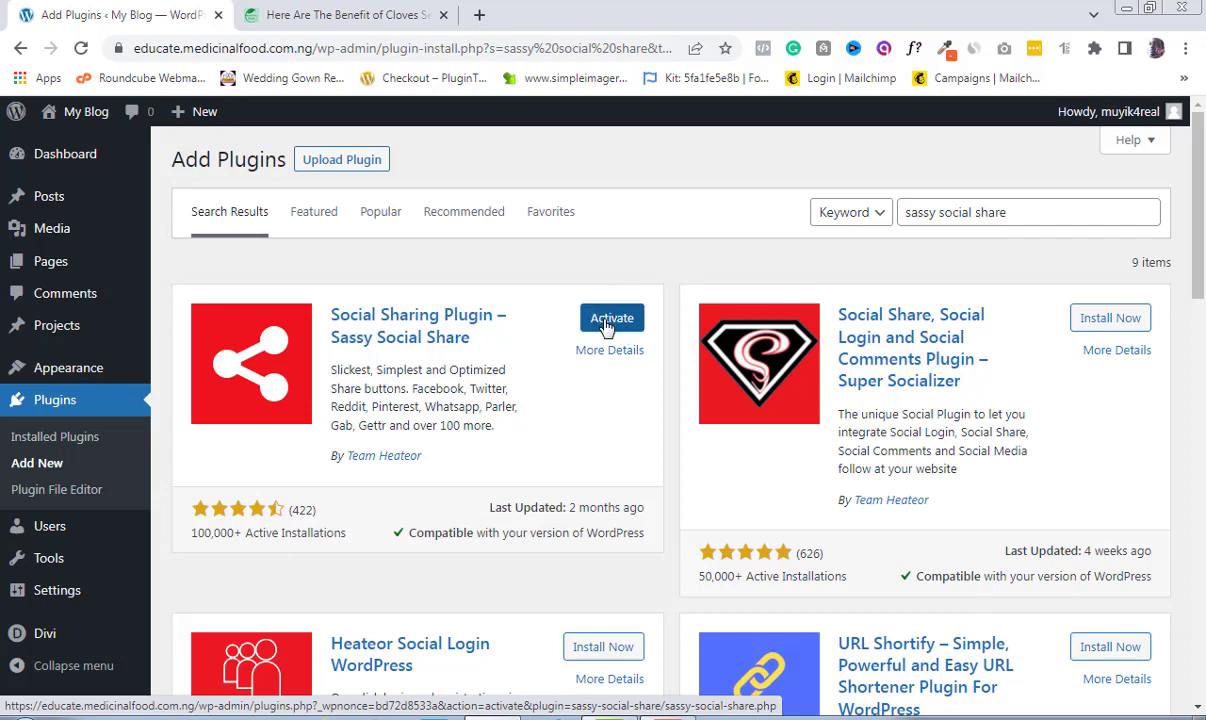
click(607, 326)
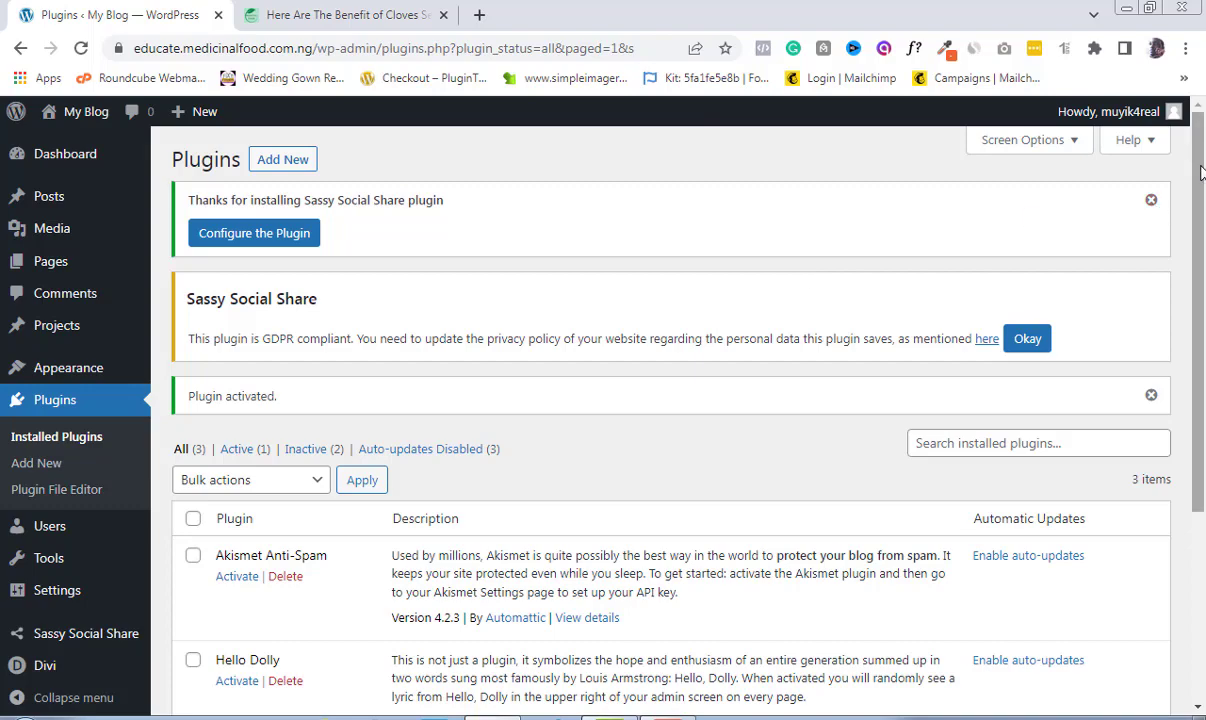
Open the settings page of the Sassy Social Share plugin.
drag(1201, 173, 1201, 359)
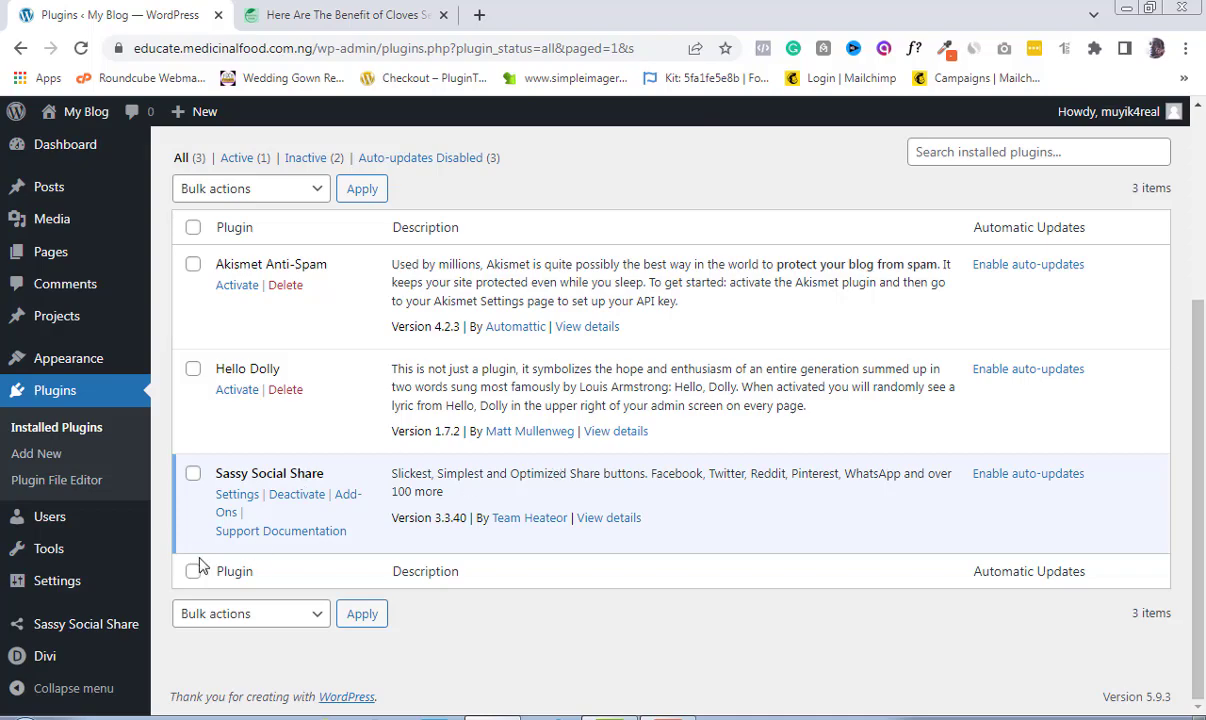
mouse_move(42, 584)
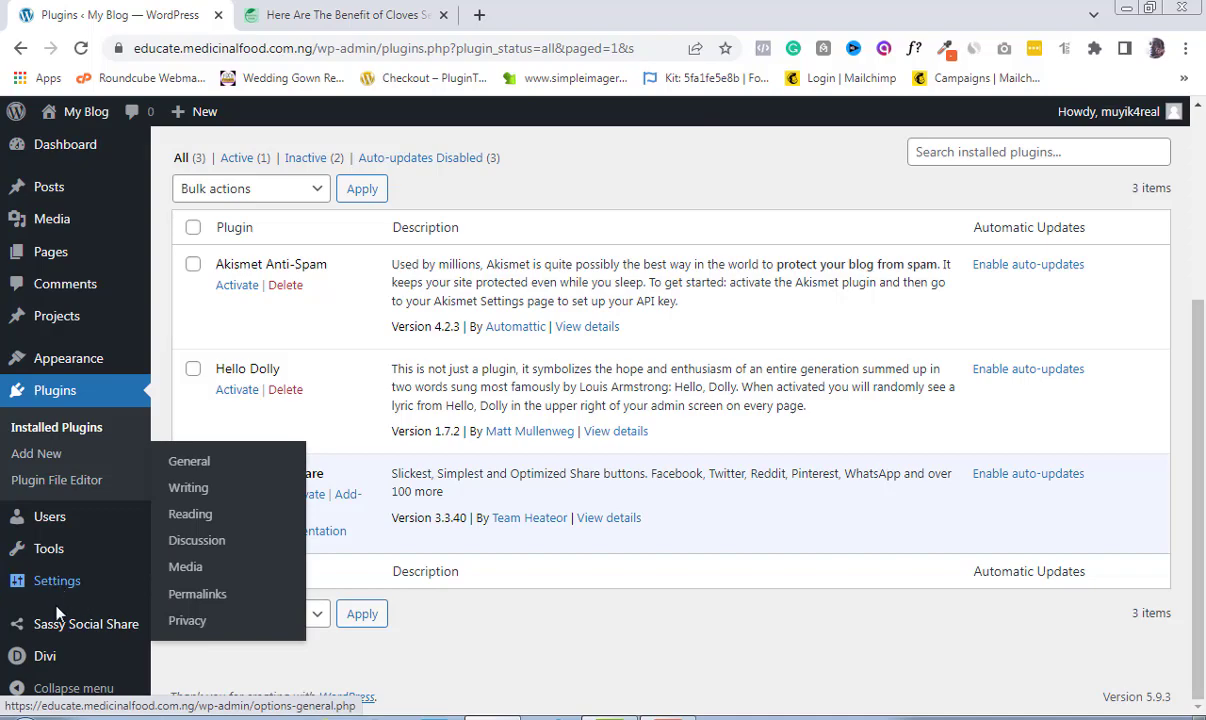
mouse_move(80, 626)
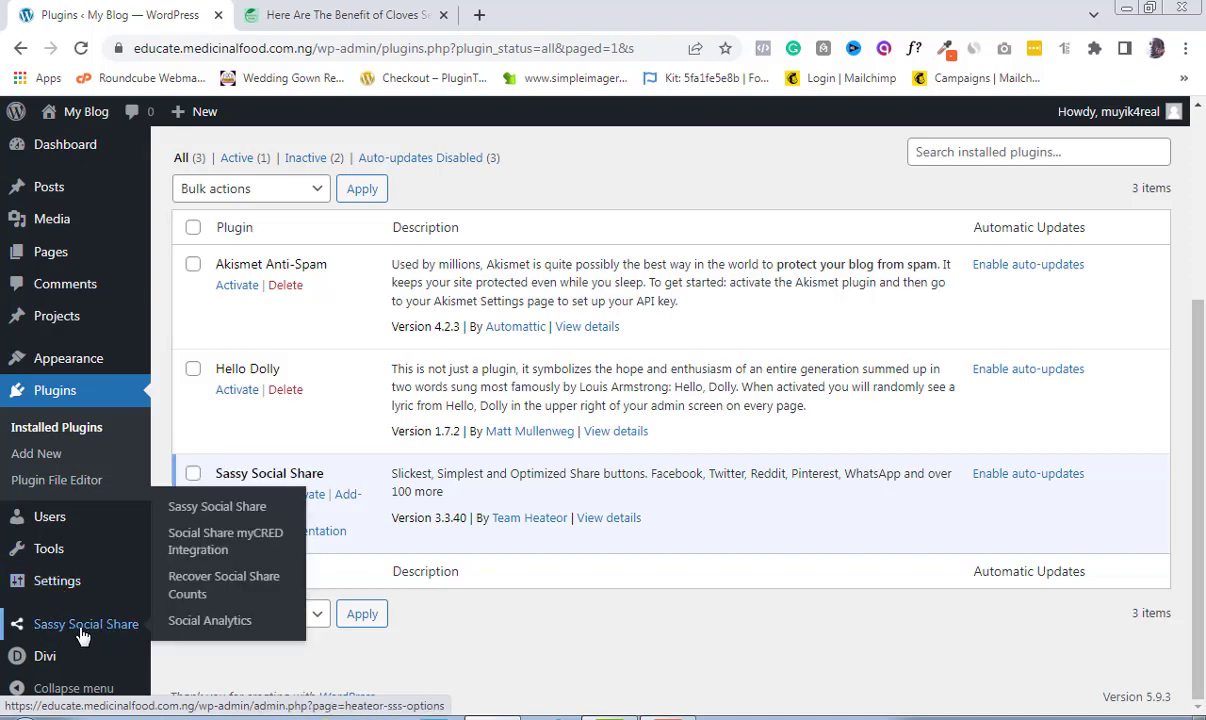
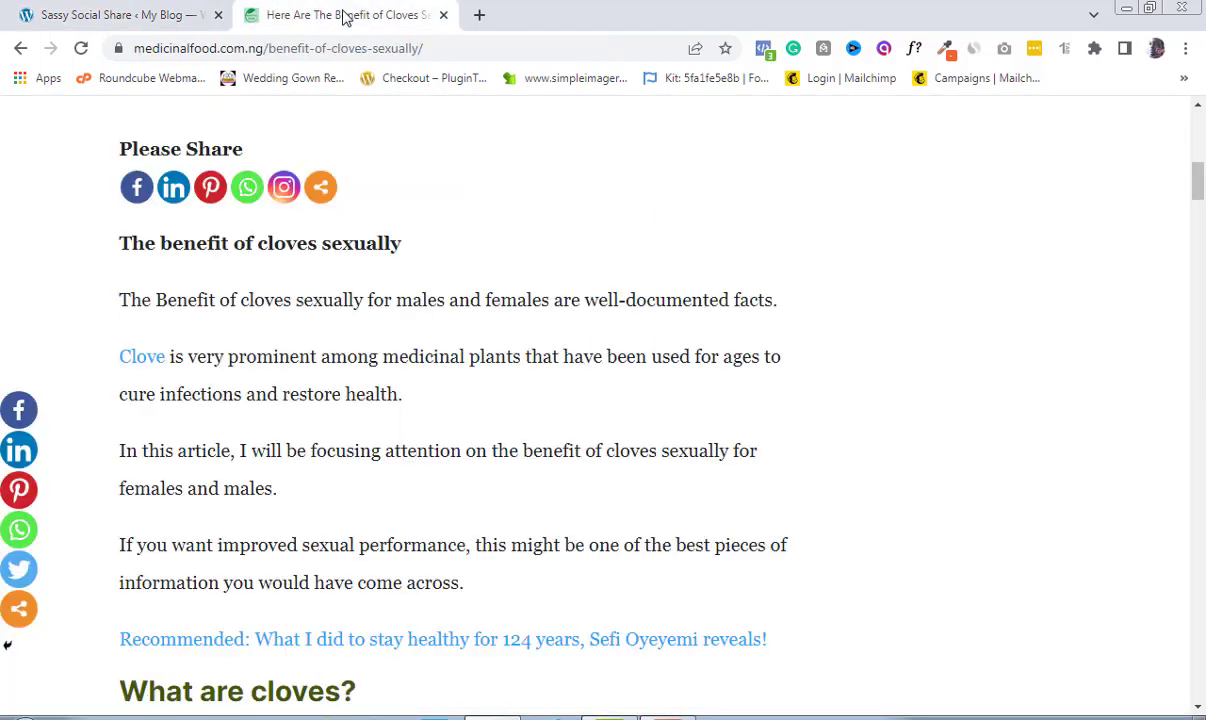
Compare the standard and floating interface theme settings with the share icons on the published cloves article.
click(344, 14)
click(114, 15)
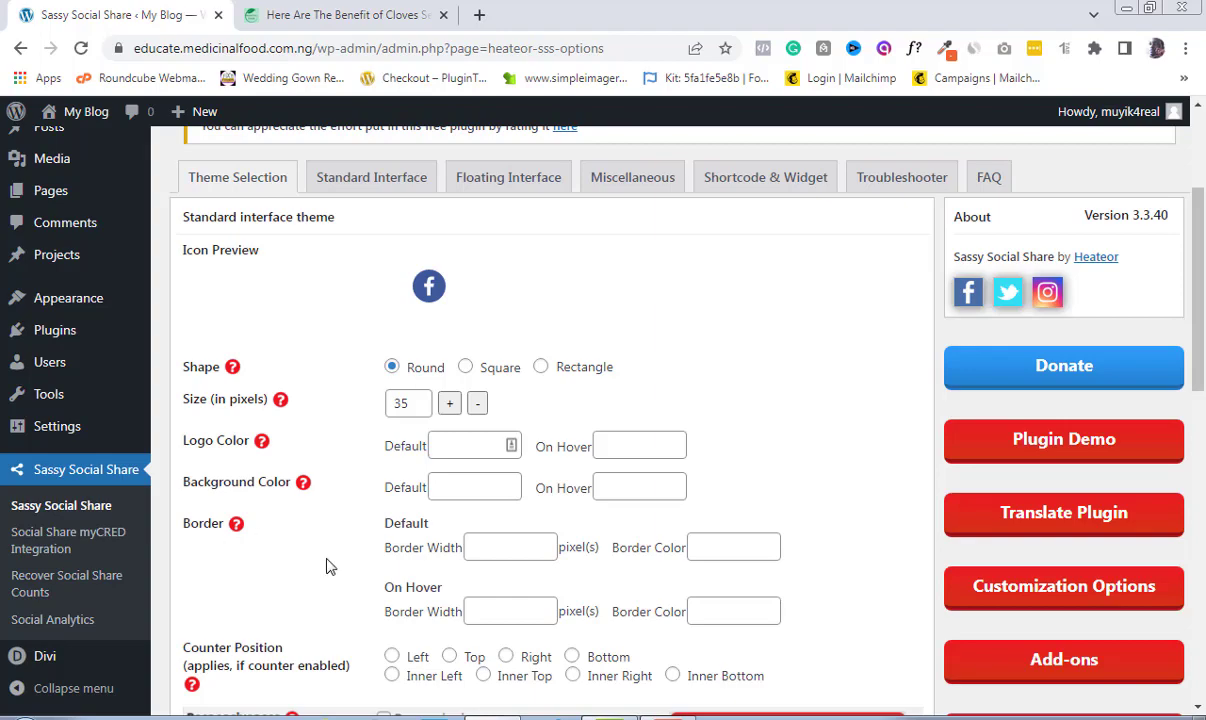
scroll(265, 401, down, 3)
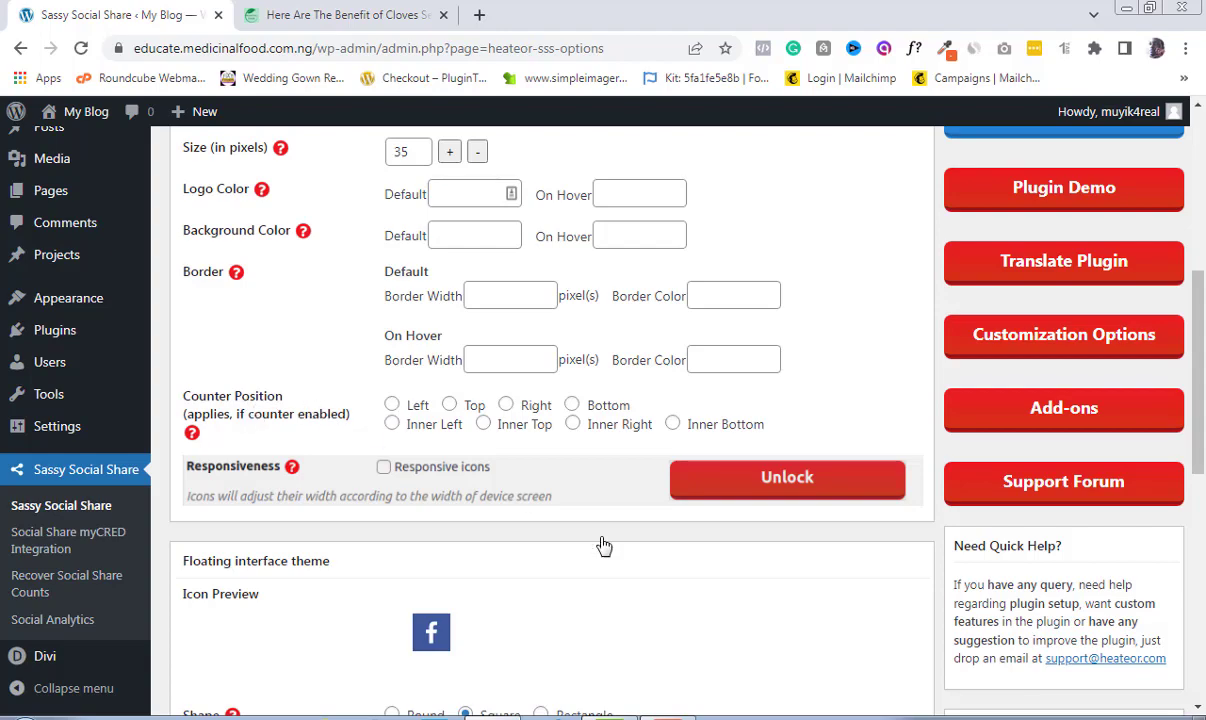
drag(1194, 381, 1204, 499)
key(ctrl+Tab)
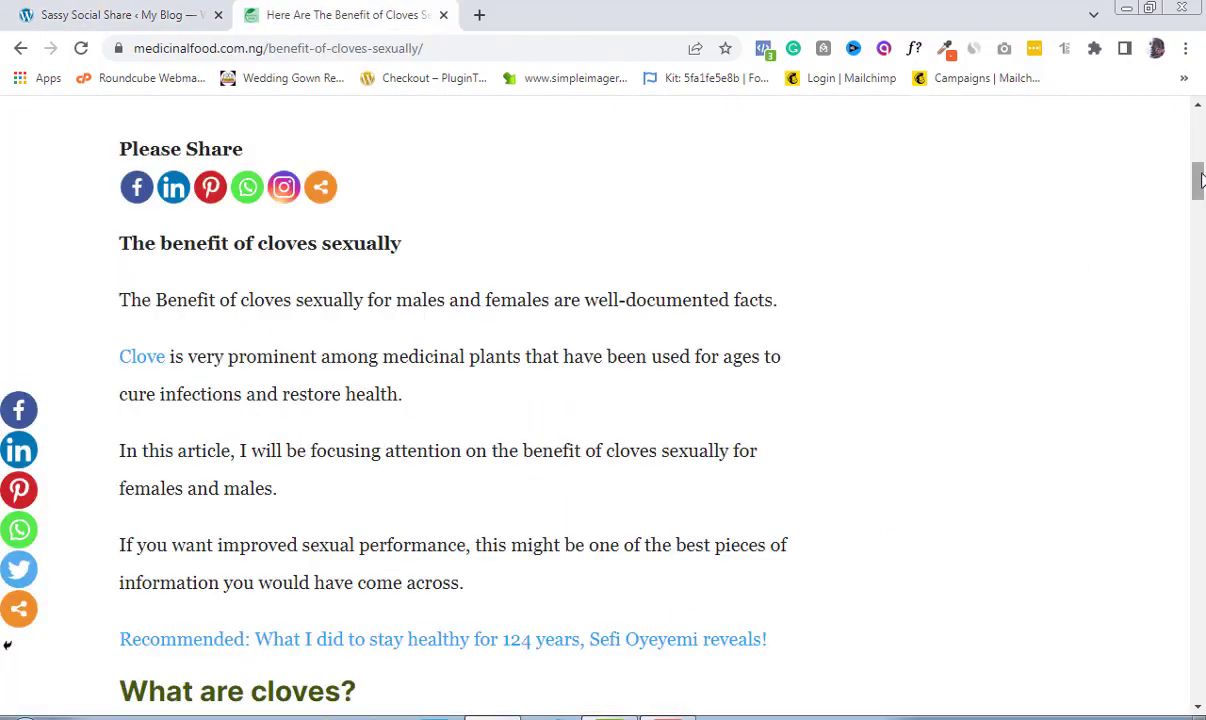
drag(1200, 180, 1200, 225)
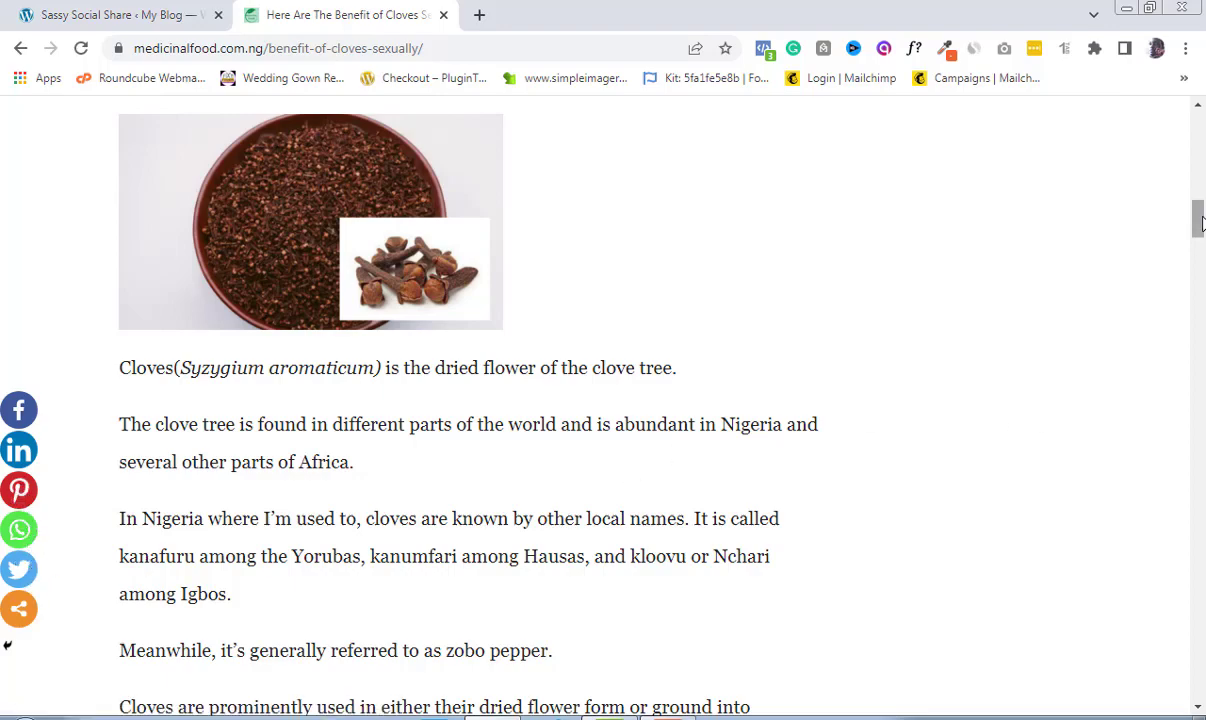
drag(1198, 212, 1192, 270)
key(ctrl+shift+Tab)
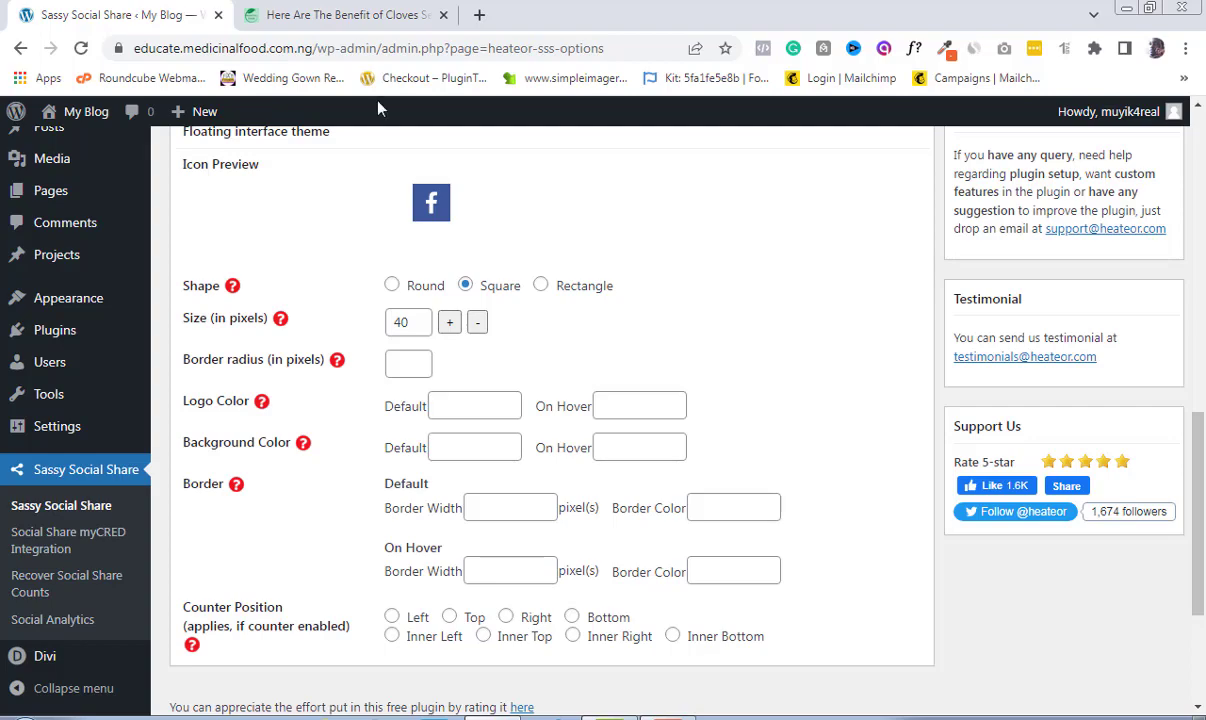
click(322, 14)
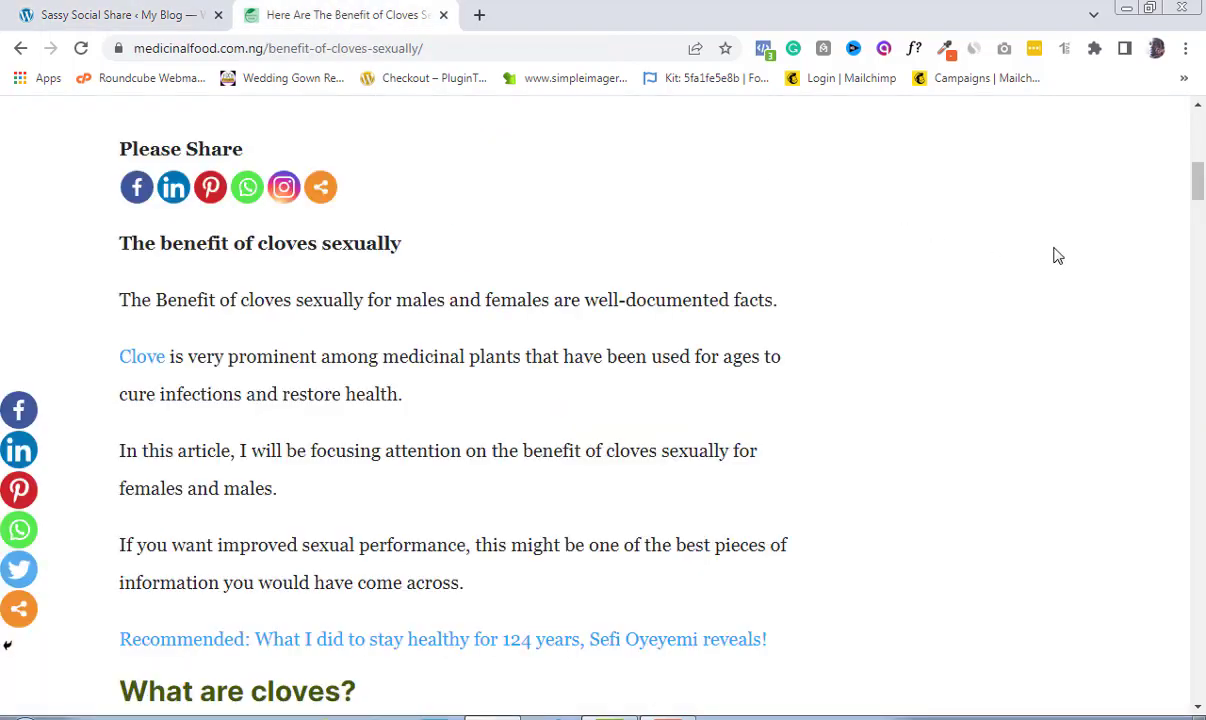
key(ctrl+shift+Tab)
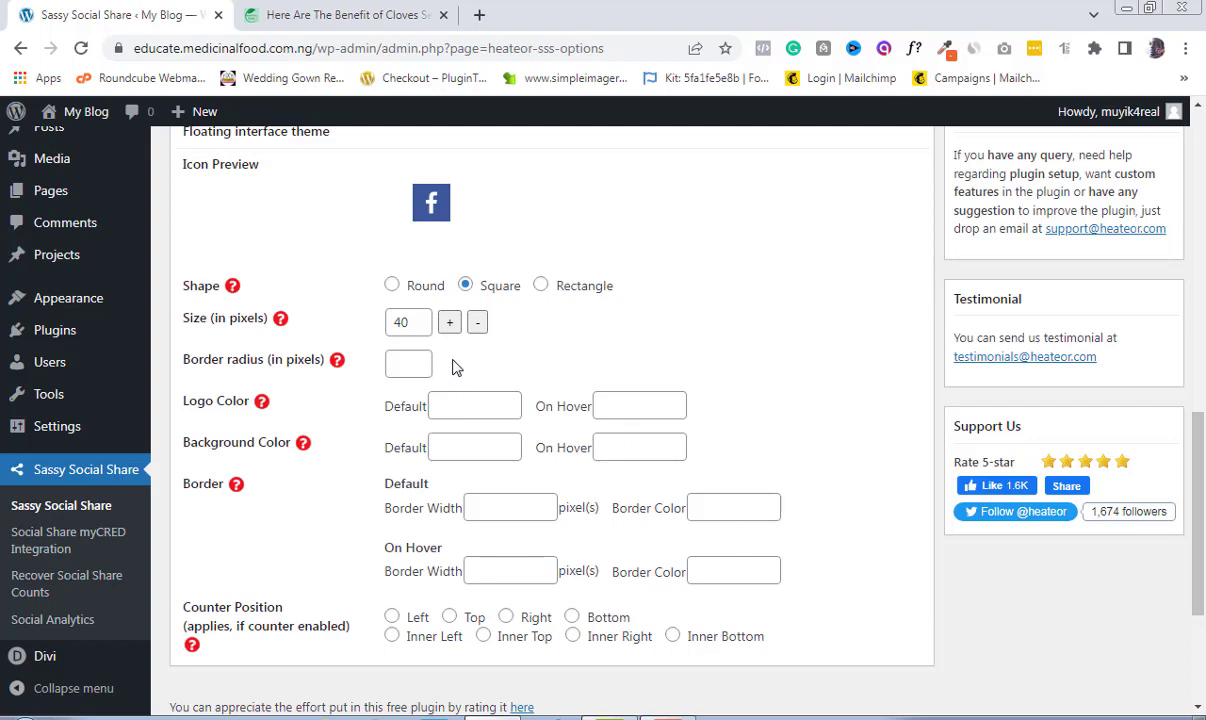
Save the Sassy Social Share theme settings and open the Standard Interface options.
drag(1198, 530, 684, 619)
click(229, 630)
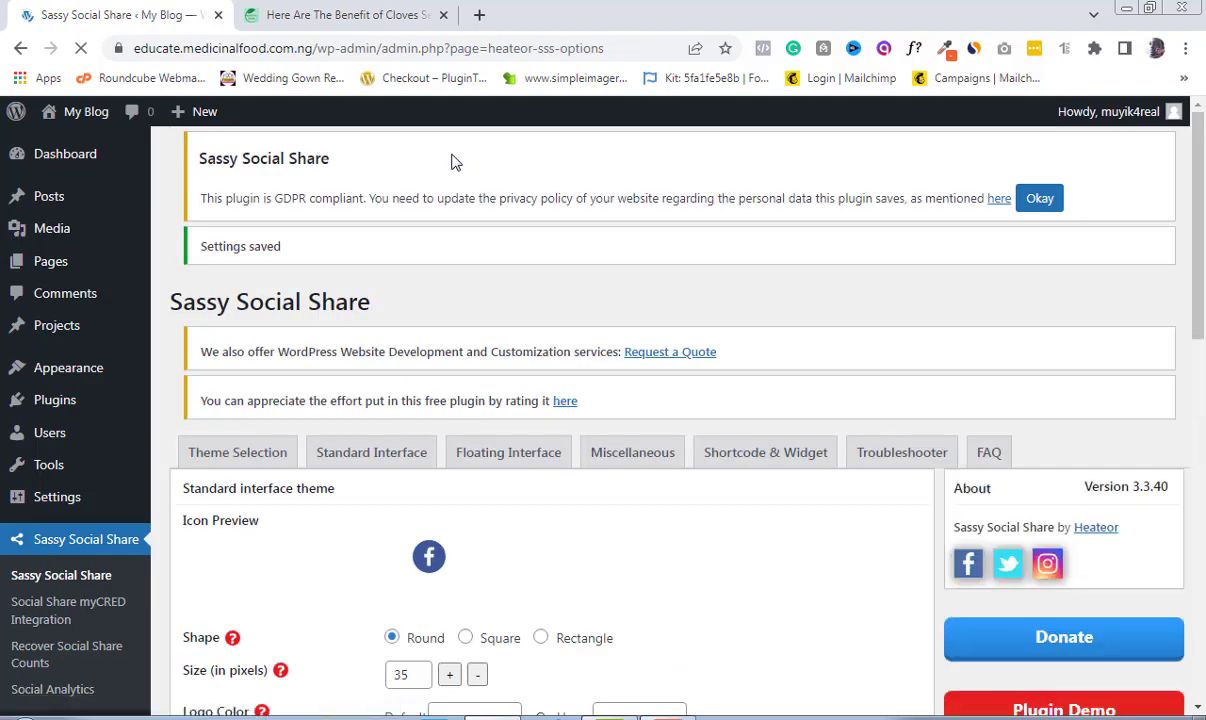
scroll(673, 376, down, 1)
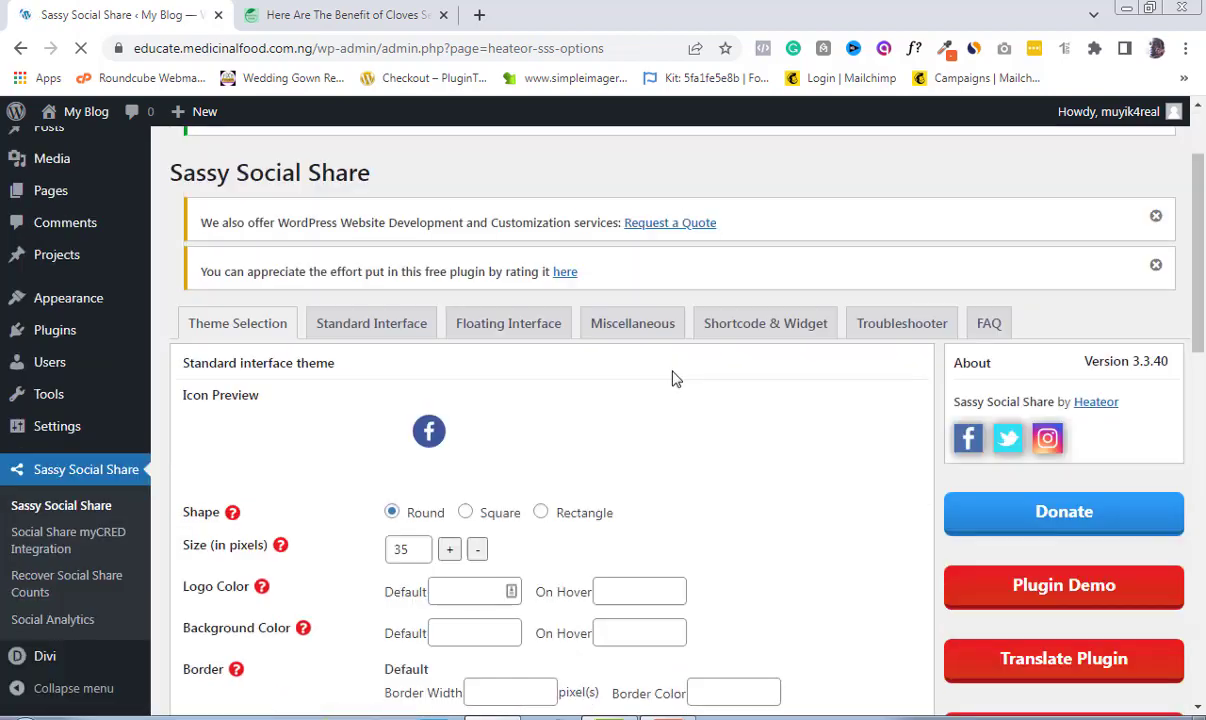
click(365, 331)
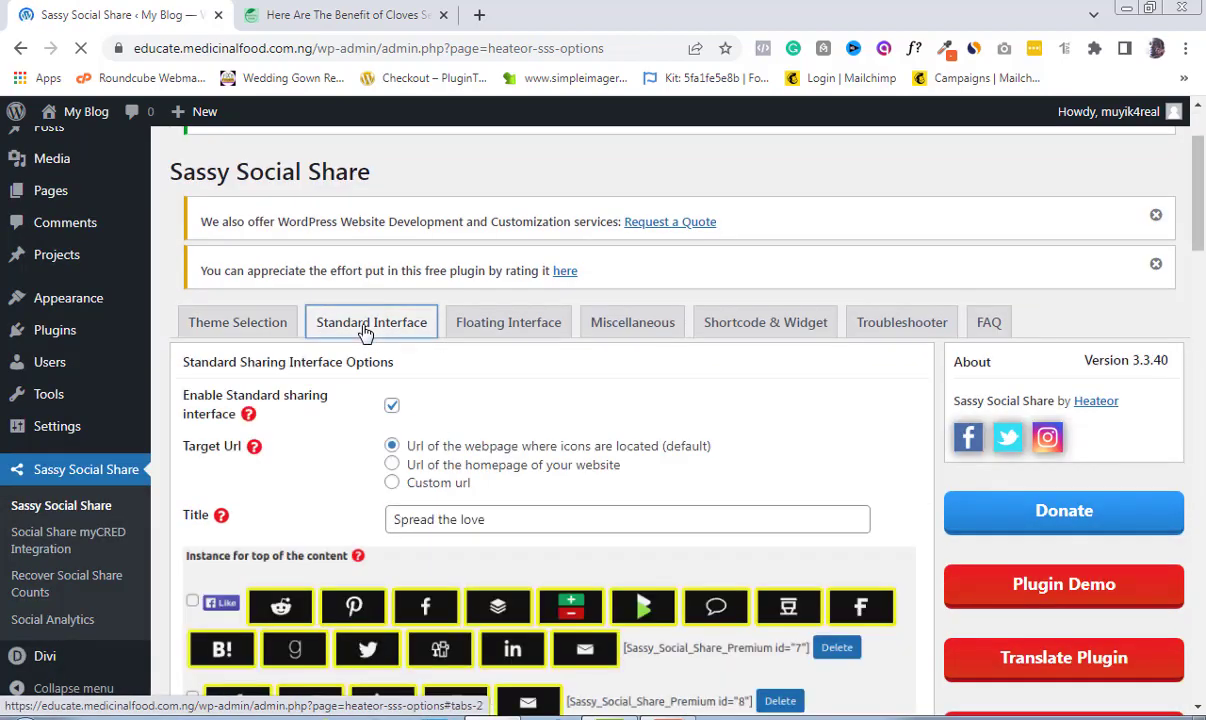
scroll(1203, 192, down, 1)
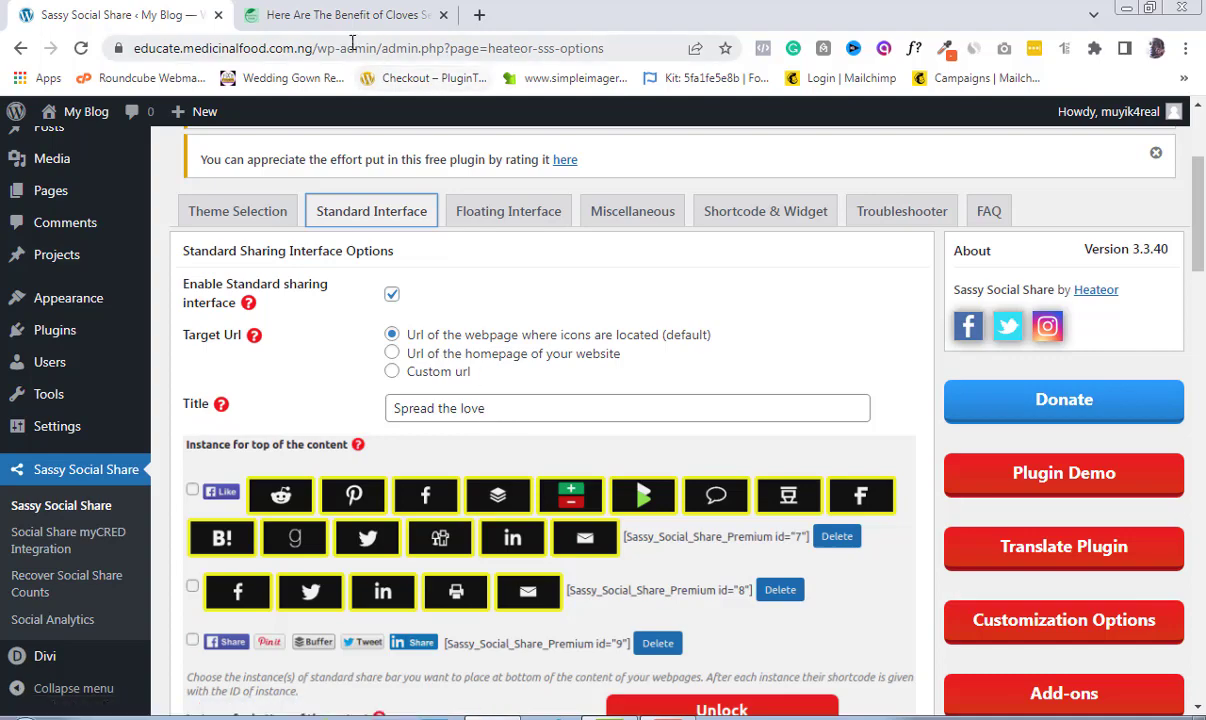
Set the standard sharing interface title to "Please share", using the article's share heading as reference.
click(333, 18)
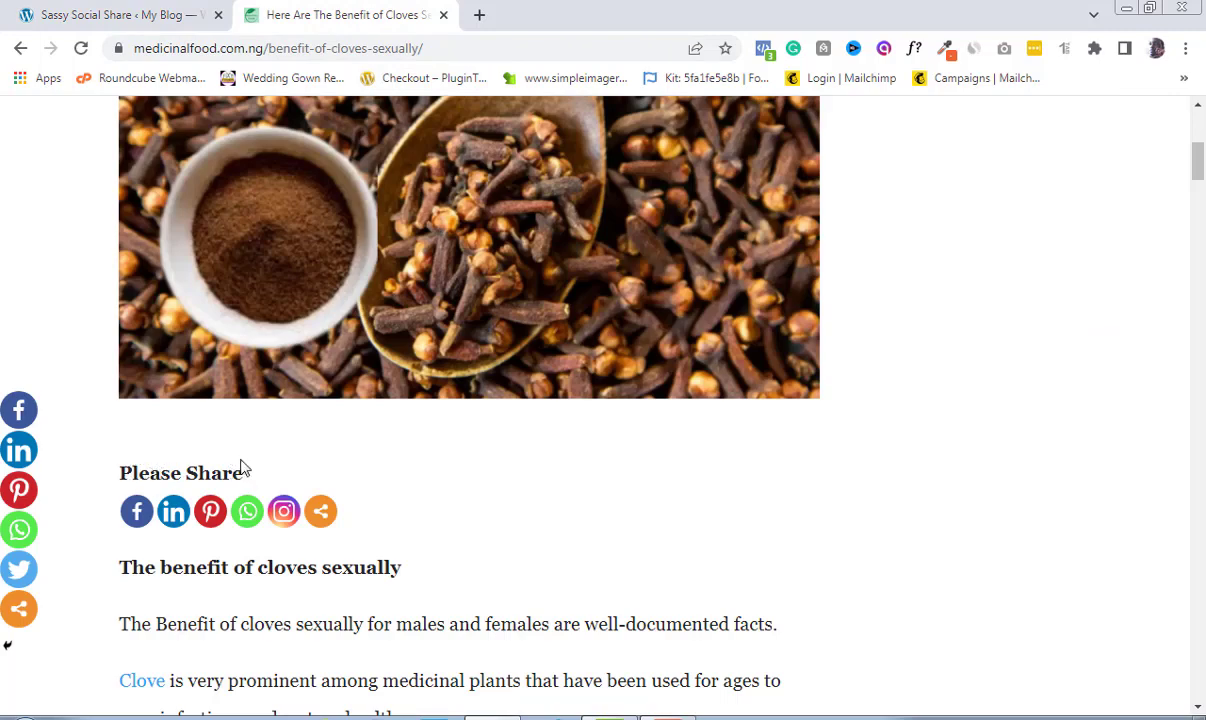
click(190, 16)
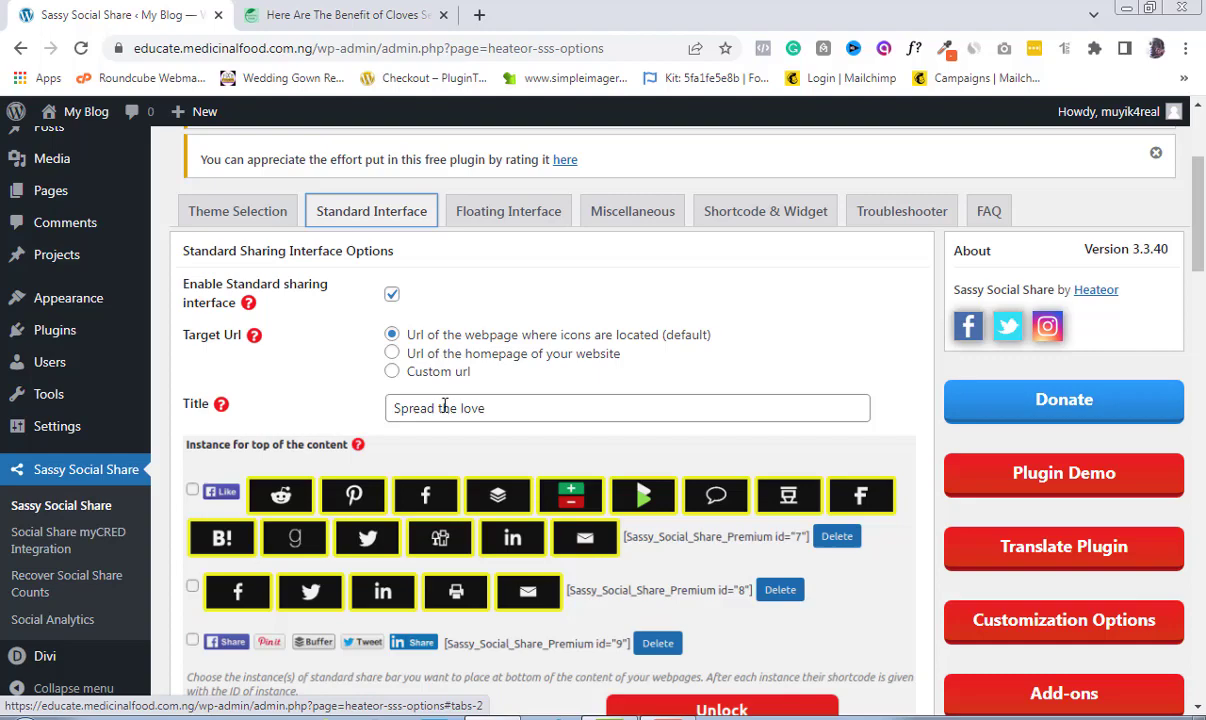
drag(491, 408, 397, 408)
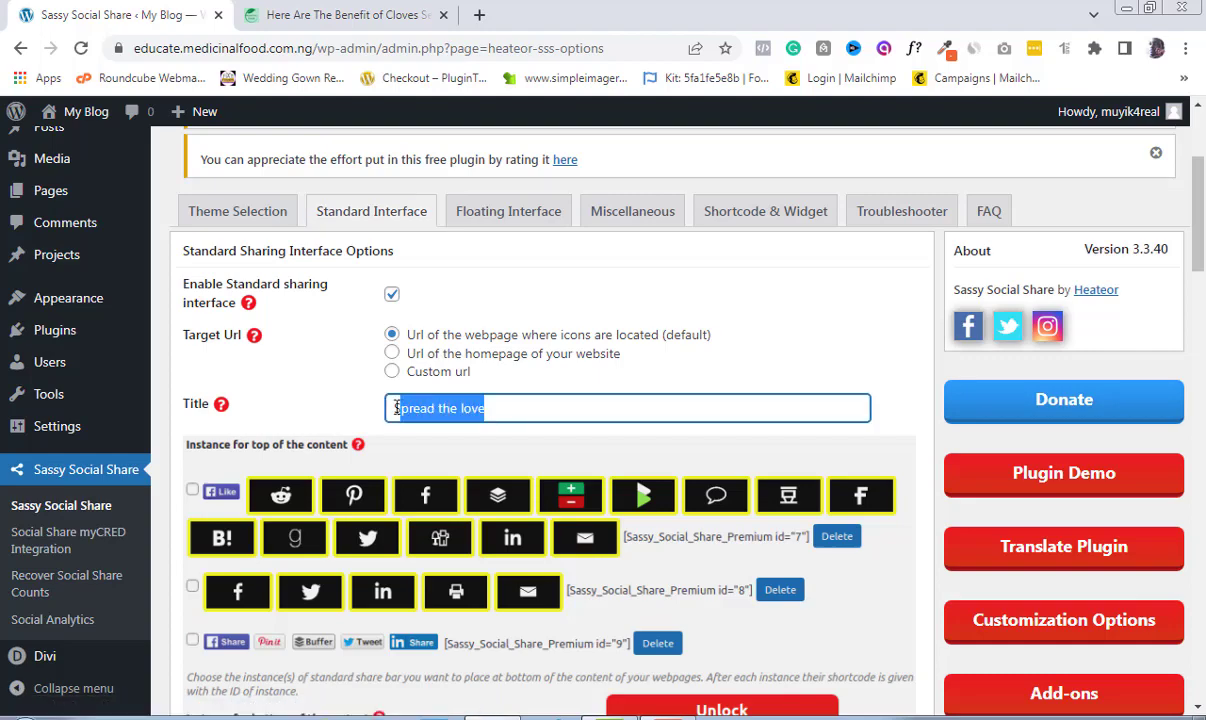
text(F)
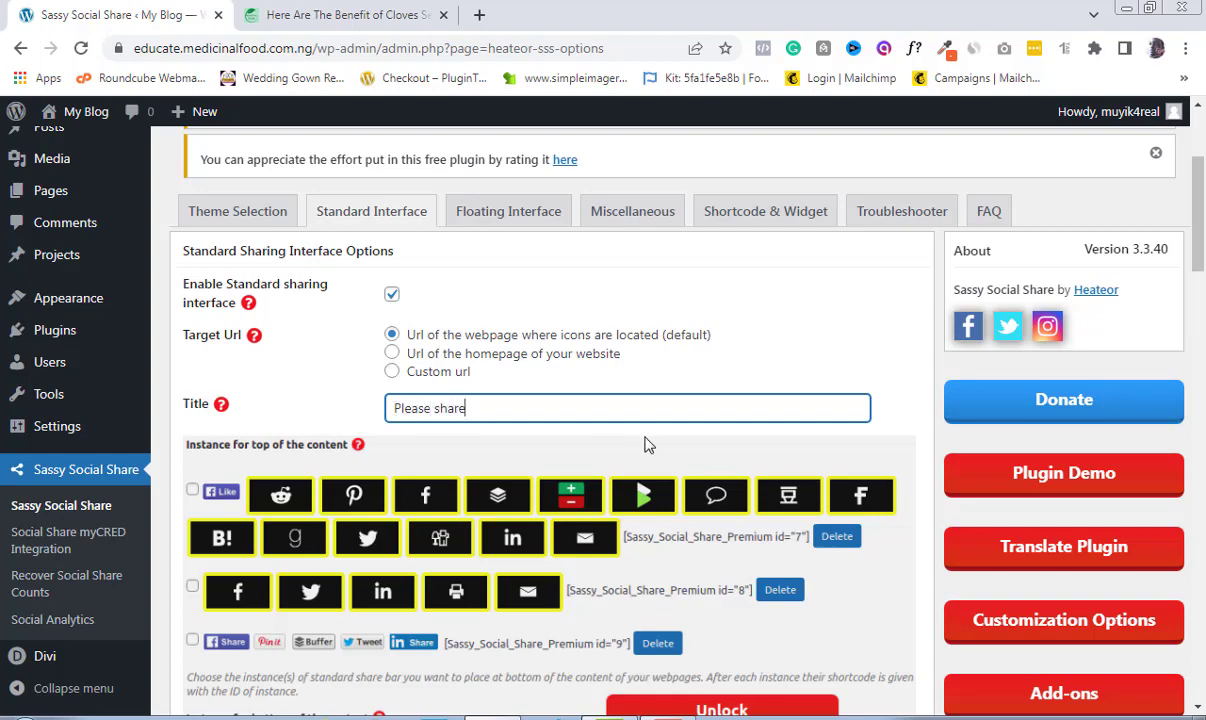
Compare the standard interface's selectable sharing services with the share icons on the cloves article.
drag(1203, 224, 1203, 388)
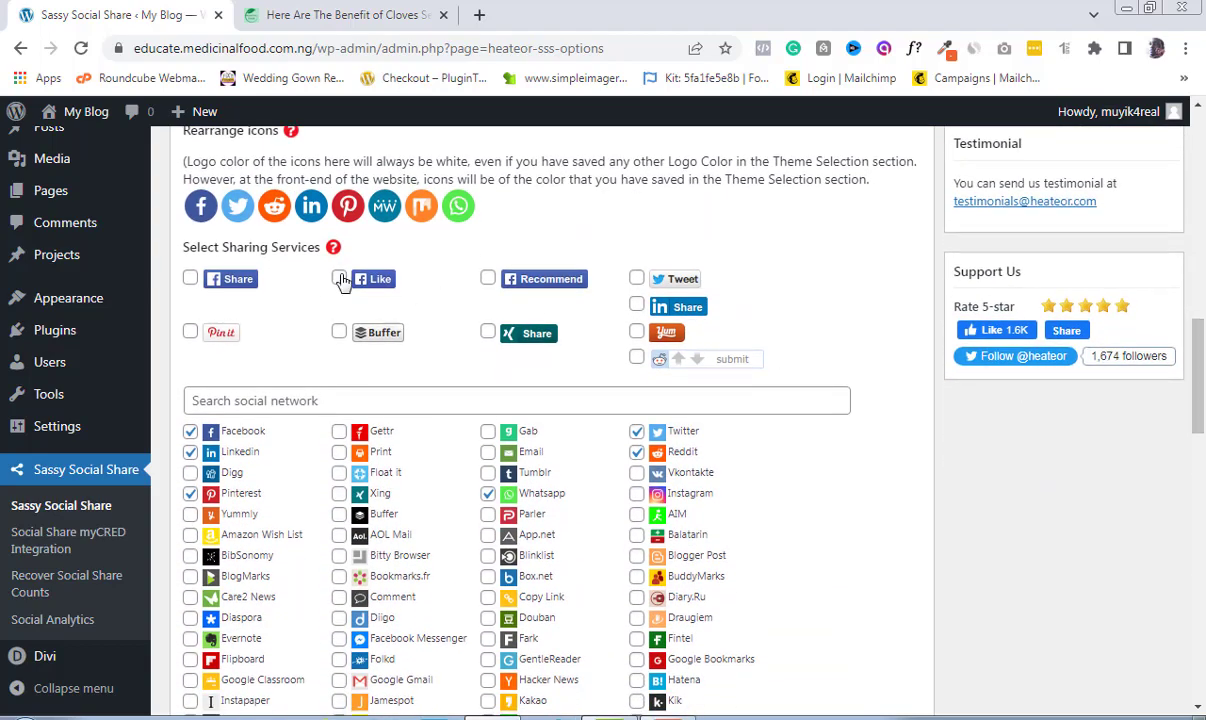
click(316, 18)
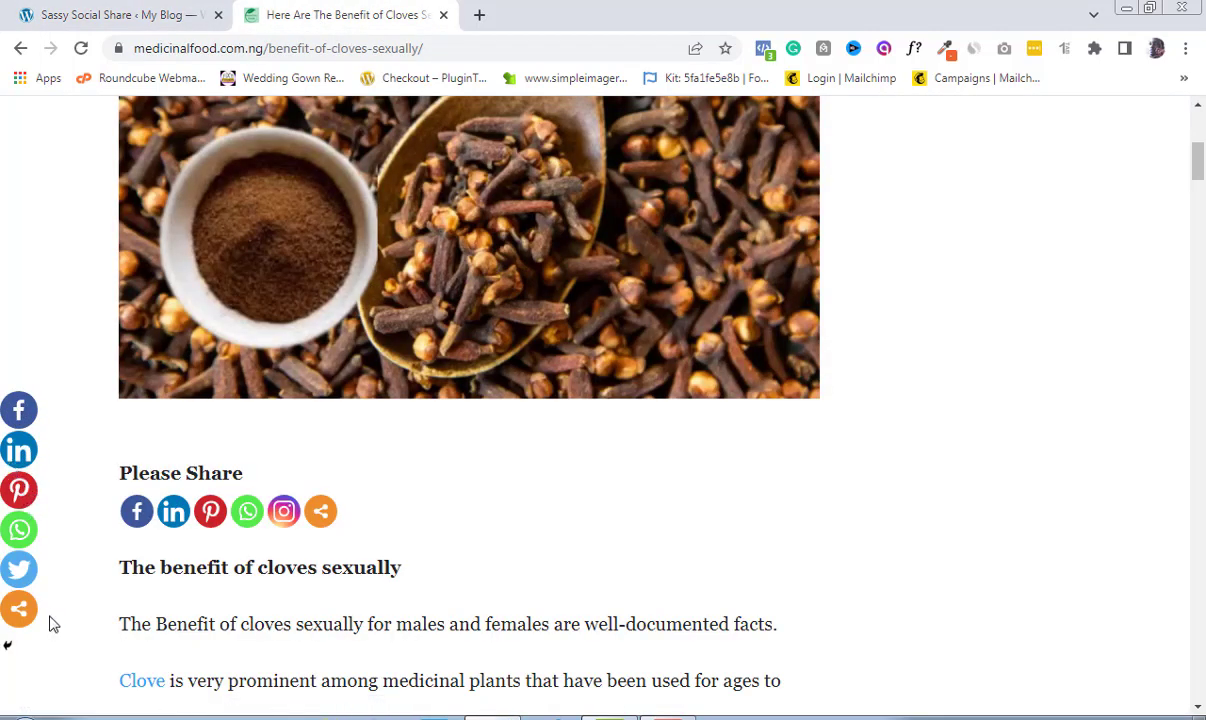
click(137, 12)
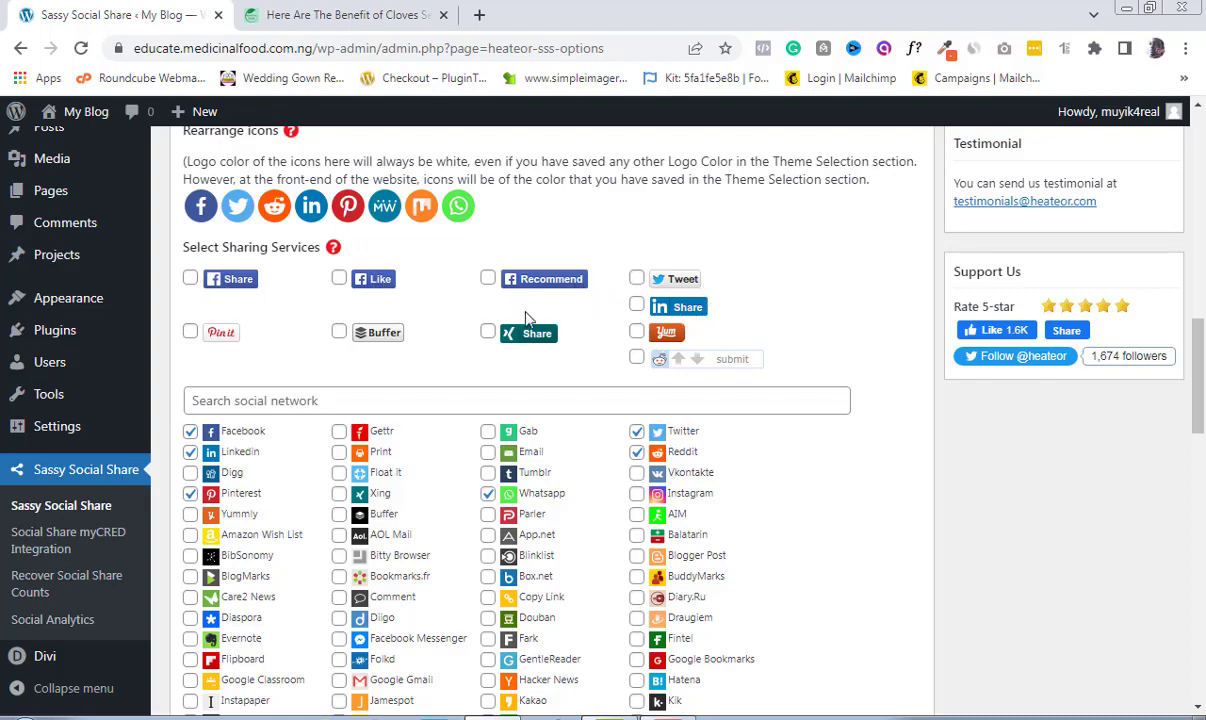
click(190, 278)
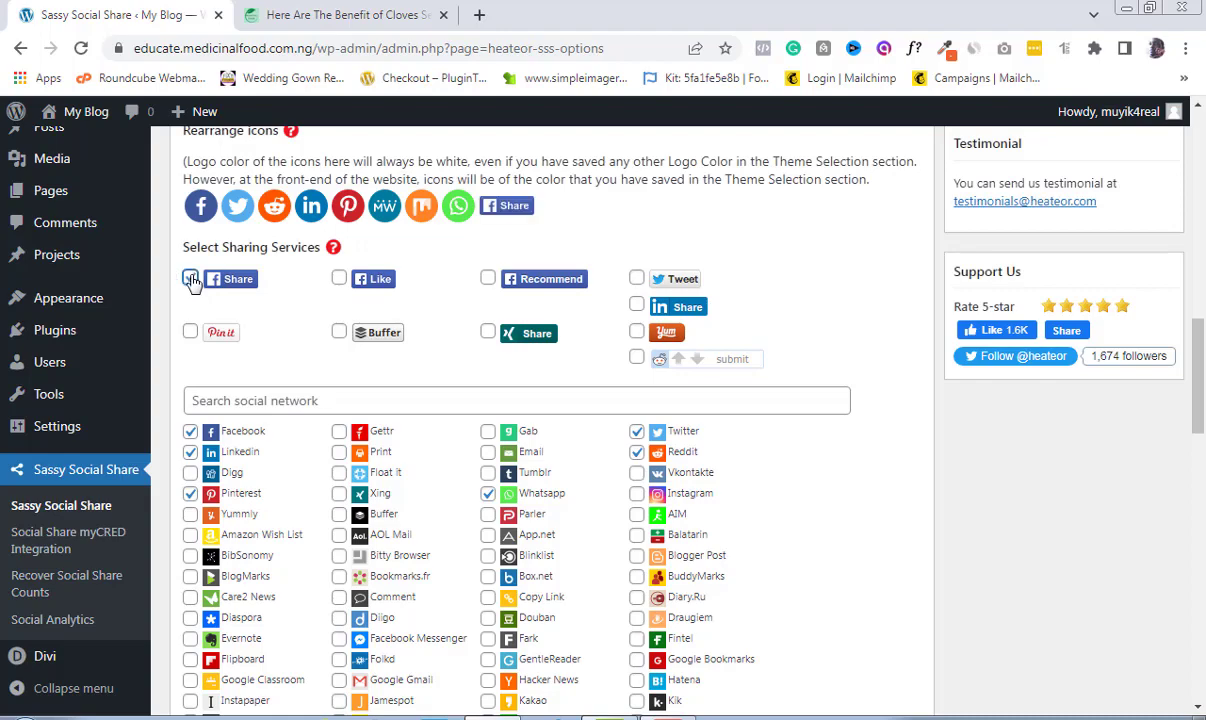
click(340, 279)
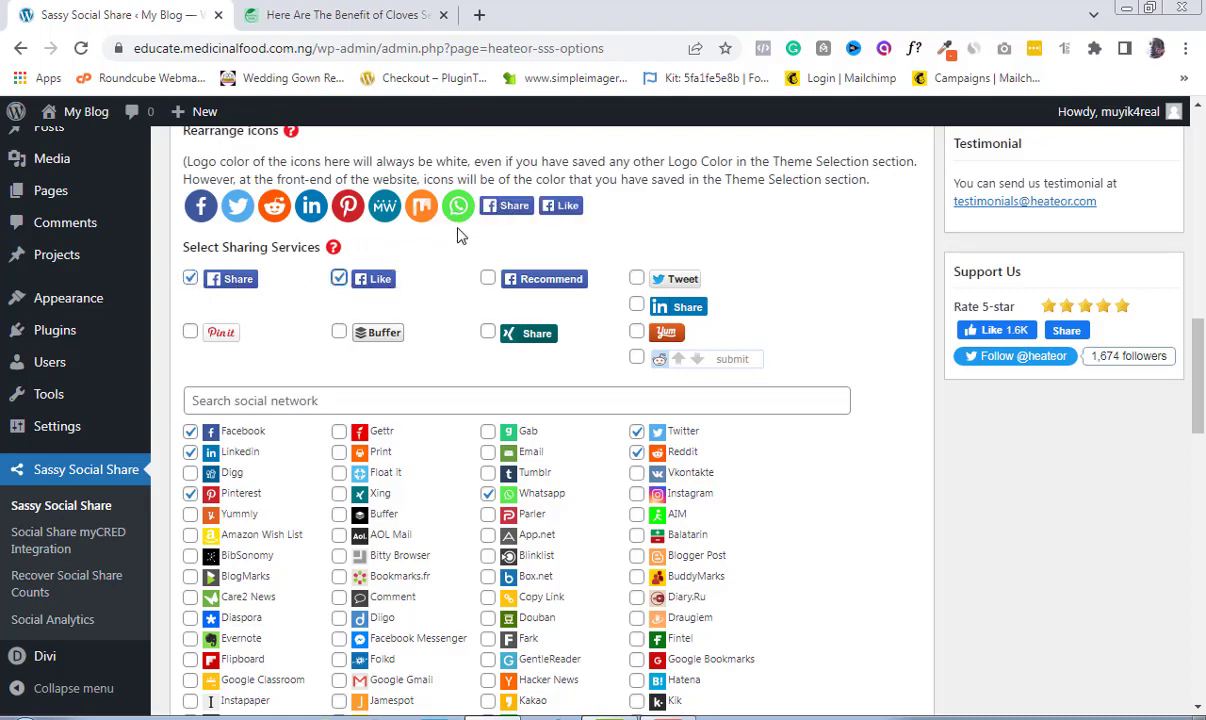
click(488, 279)
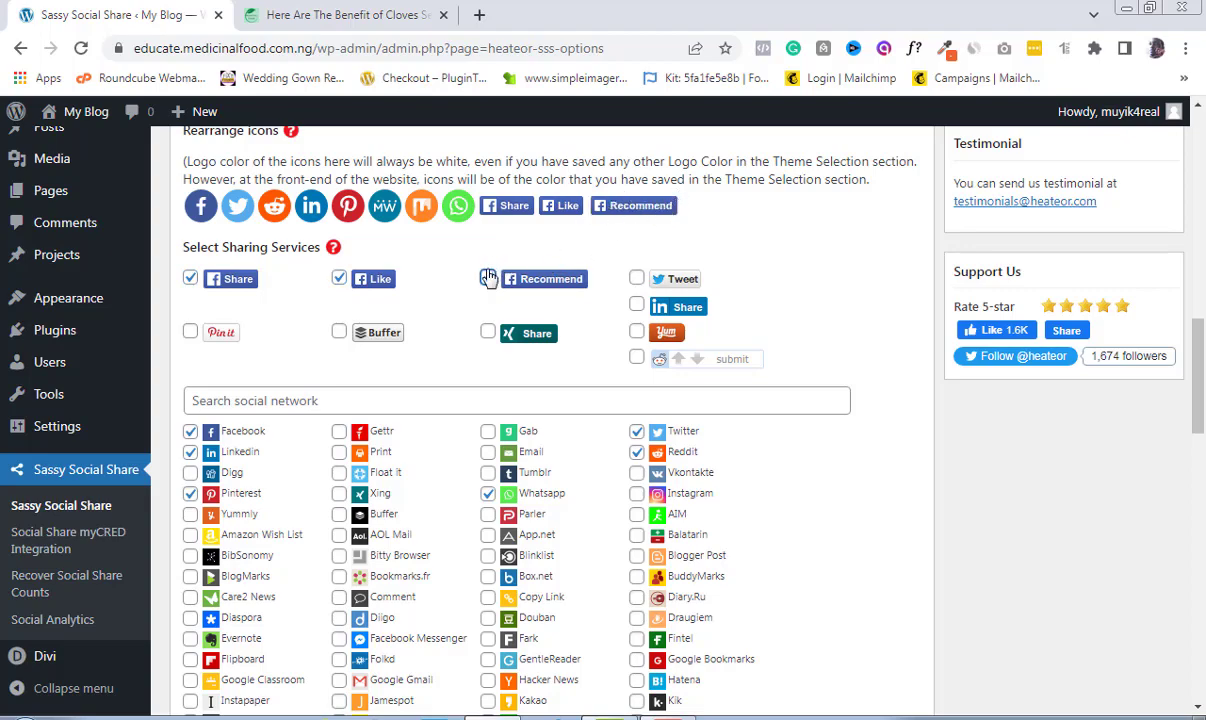
click(488, 279)
click(339, 278)
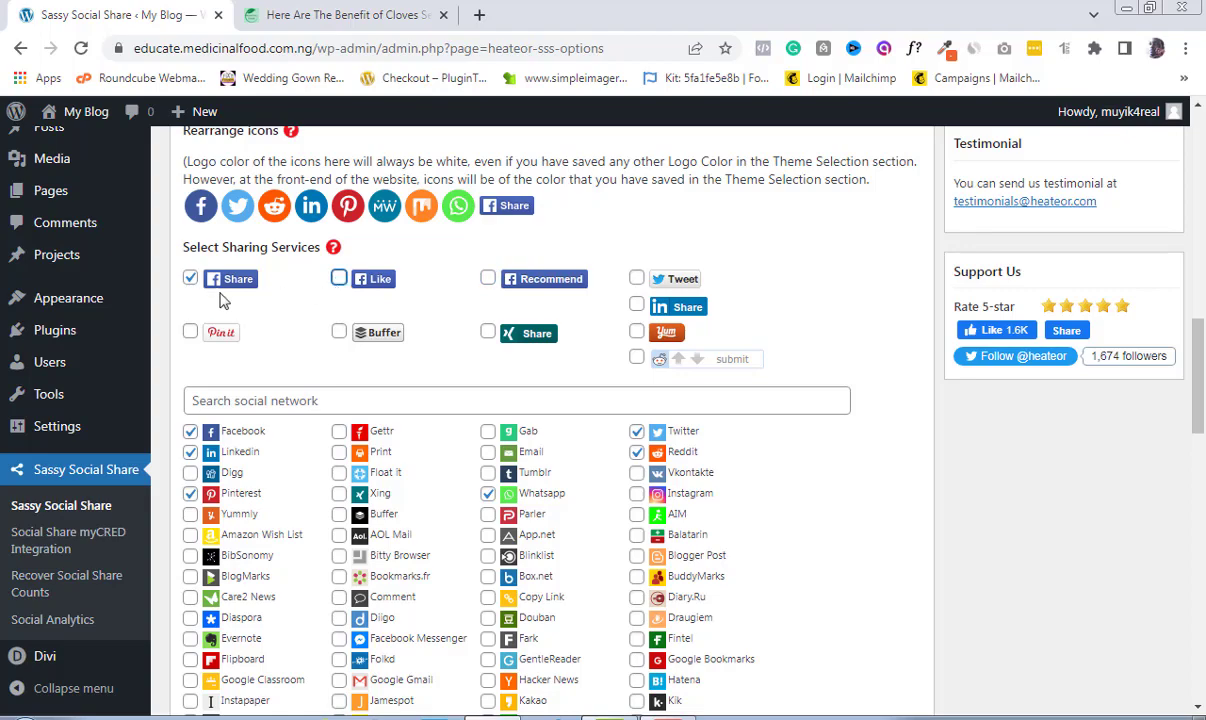
click(190, 278)
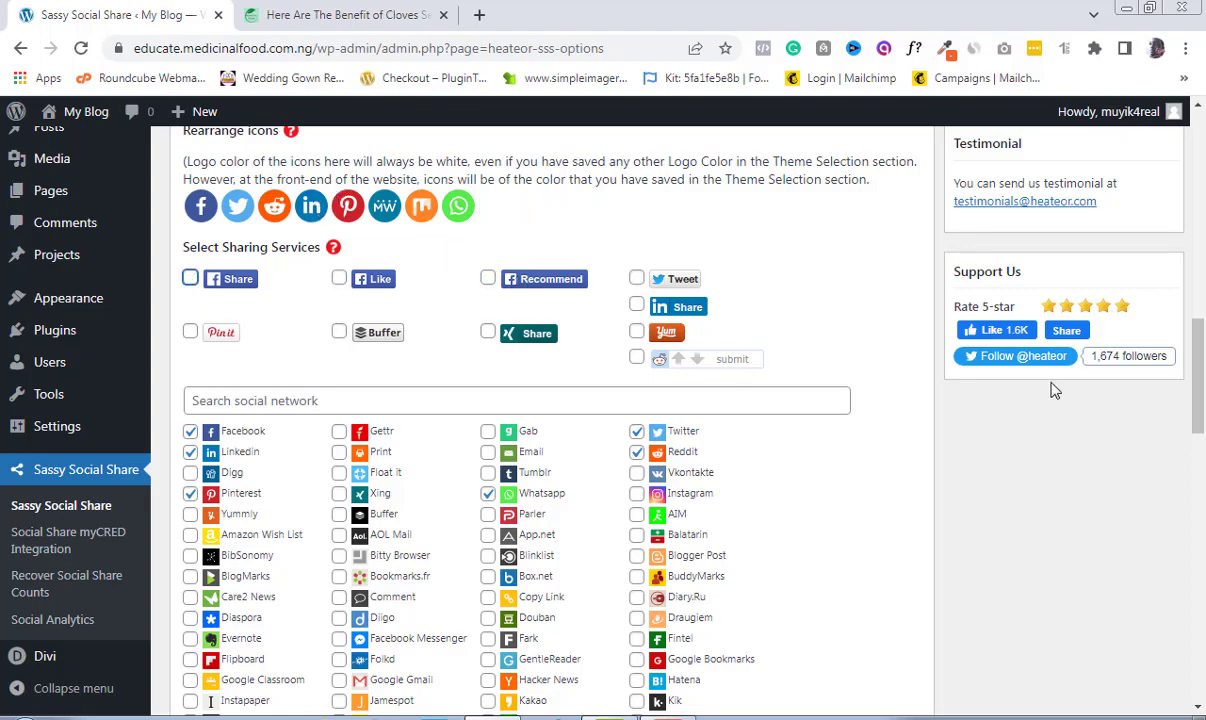
Deselect Reddit and Twitter in the standard sharing services, and reselect Twitter and Reddit to place their icons last in the order.
scroll(1204, 349, down, 3)
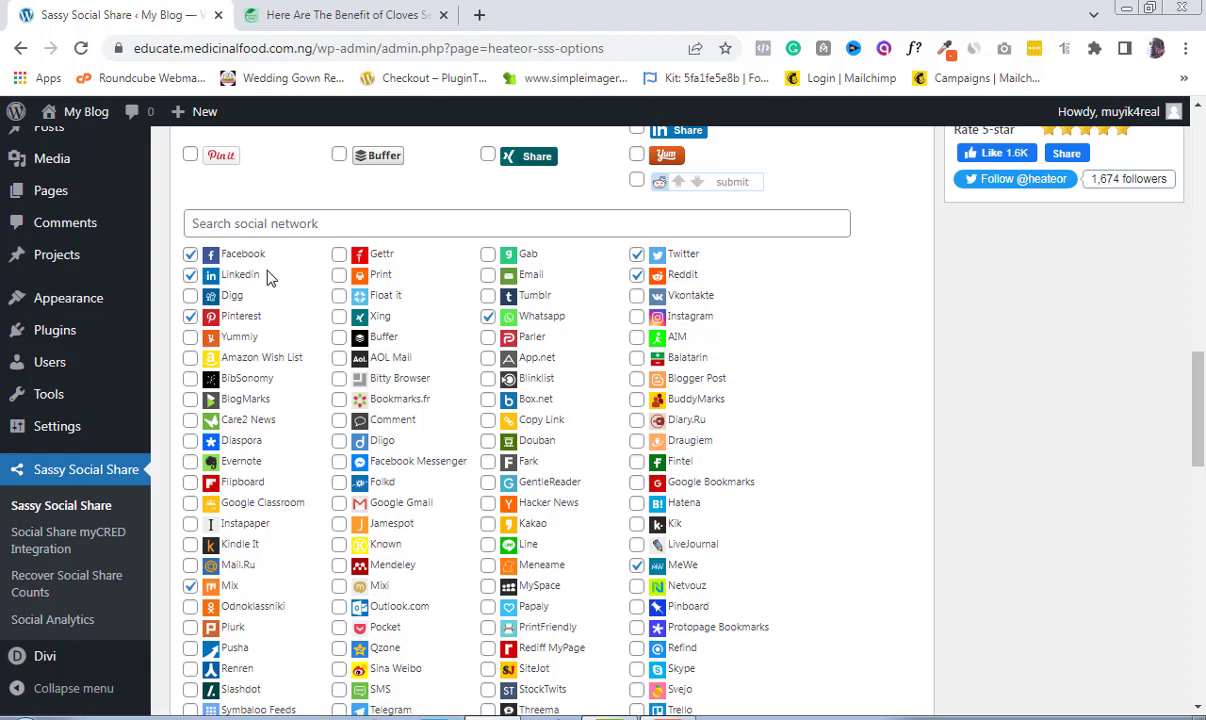
drag(1194, 399, 1195, 360)
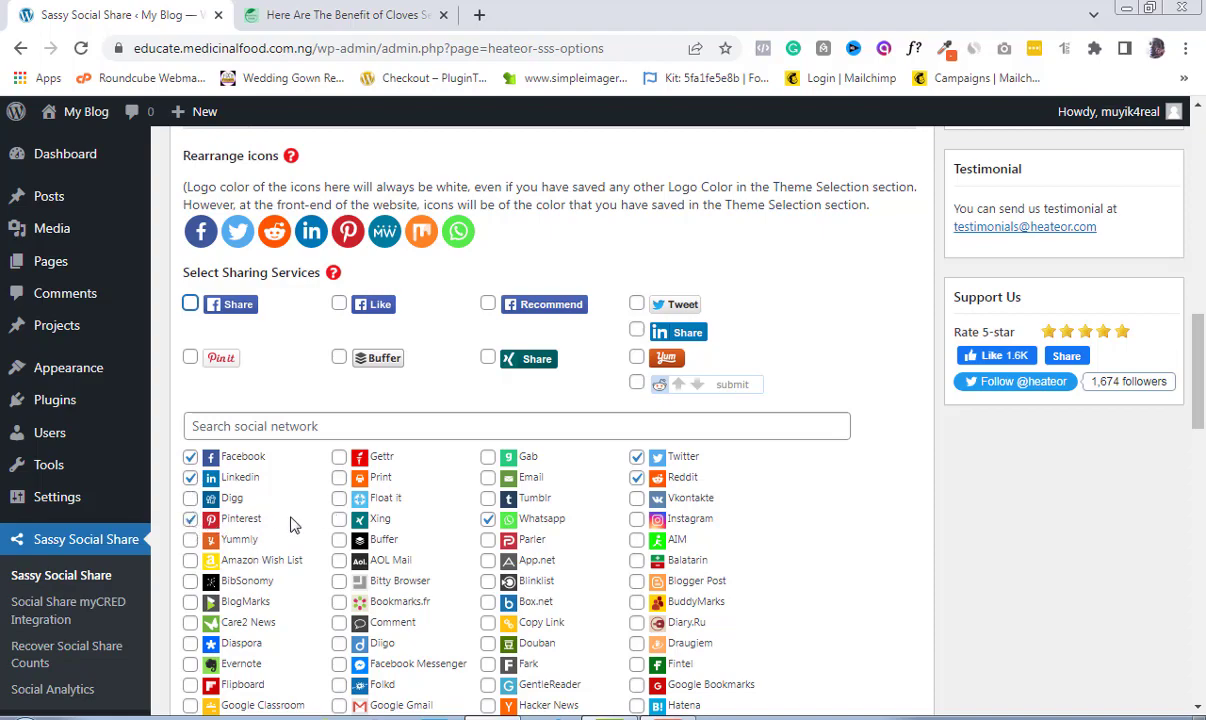
scroll(1200, 415, down, 1)
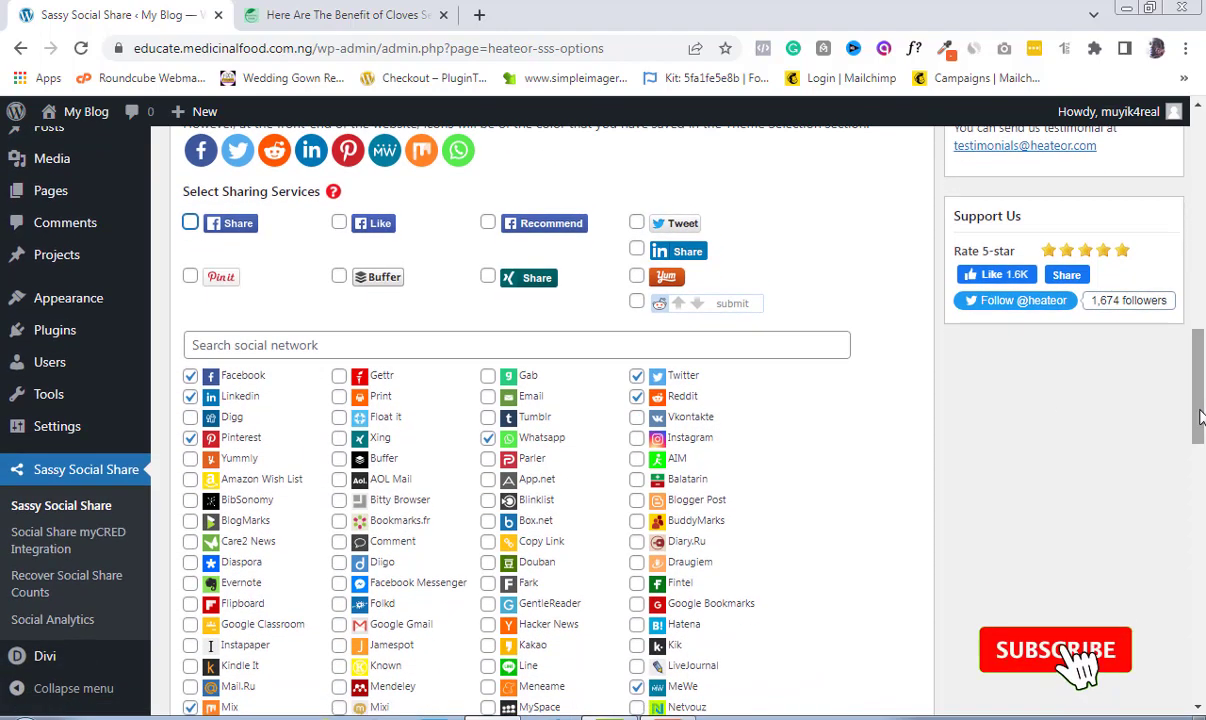
click(637, 397)
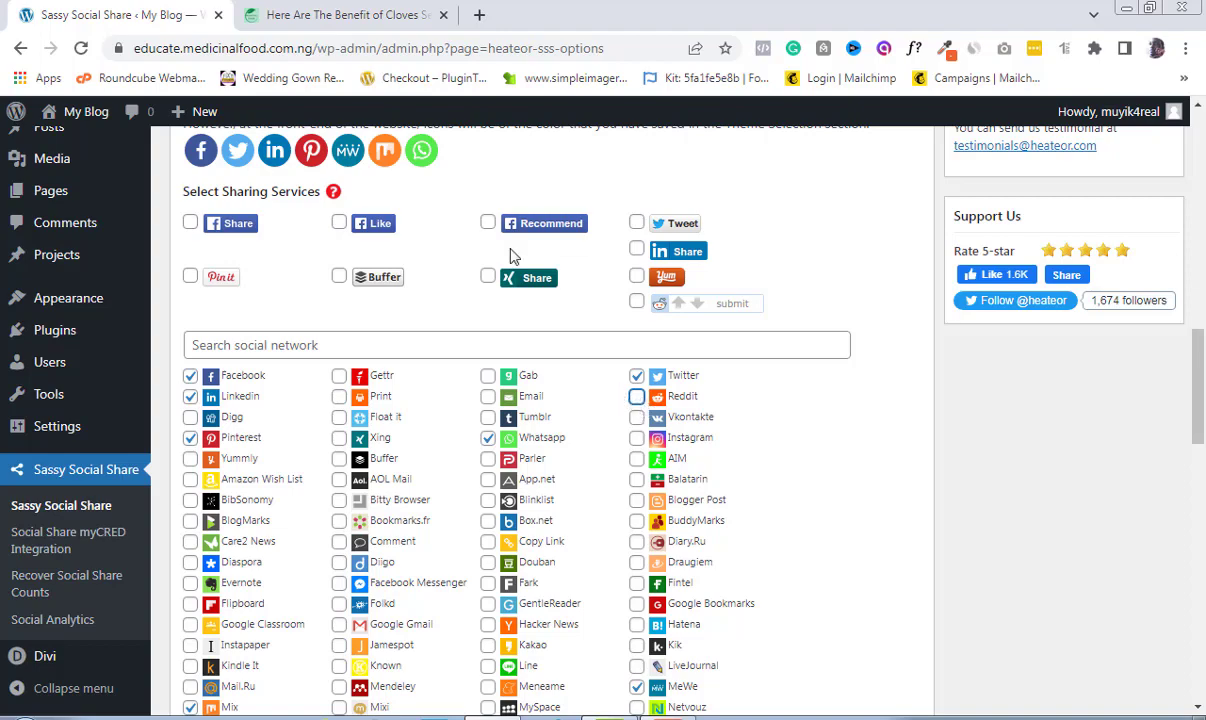
click(636, 378)
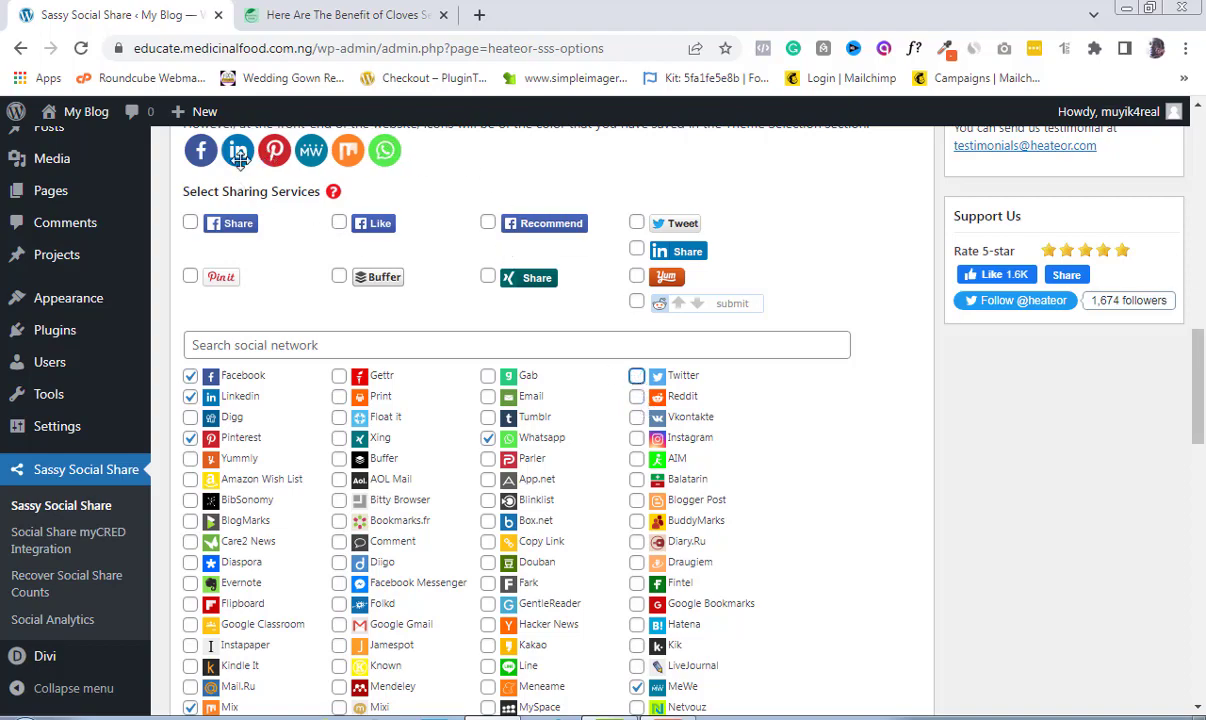
click(637, 377)
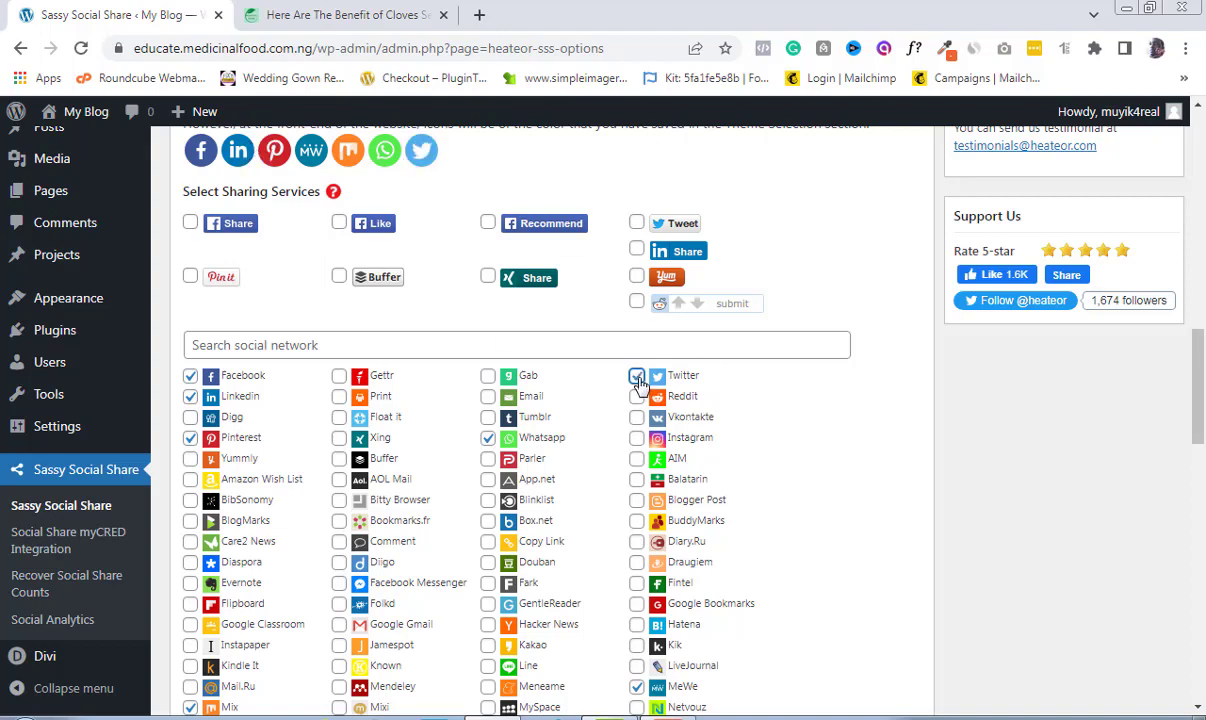
click(637, 397)
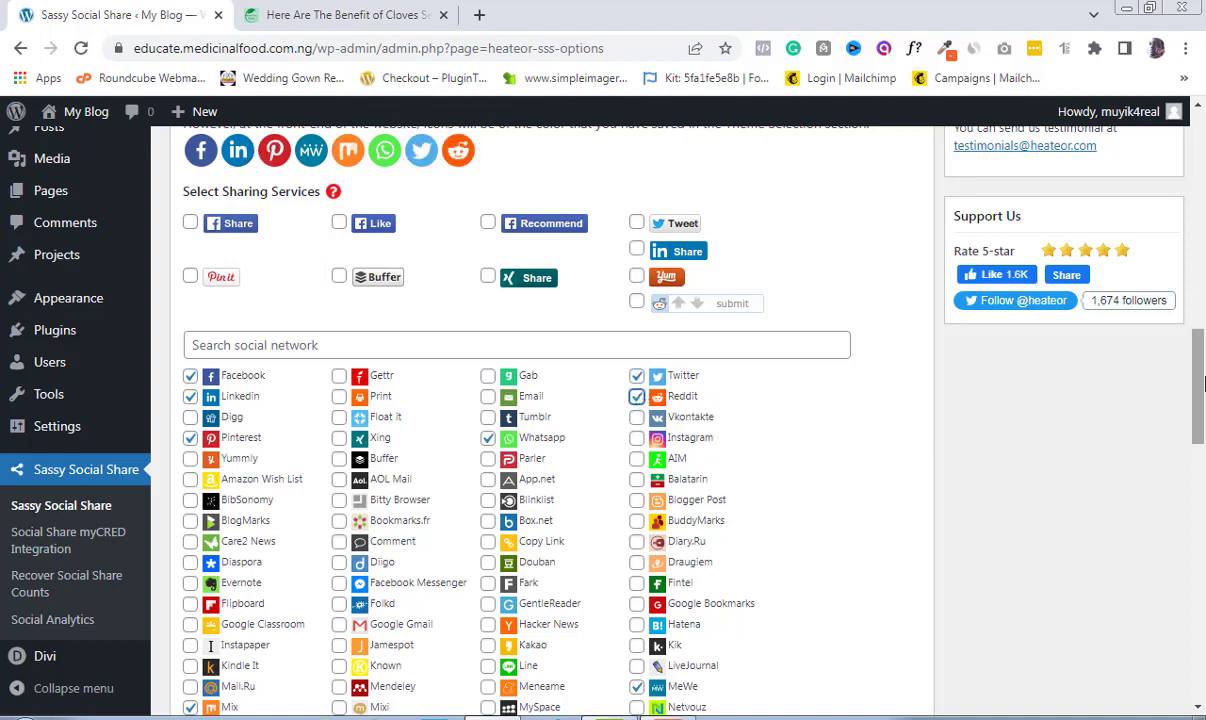
Review the standard interface's remaining services, horizontal alignment choices and content position, comparing them with the share icons on the cloves article.
scroll(1203, 437, down, 3)
scroll(1203, 437, up, 4)
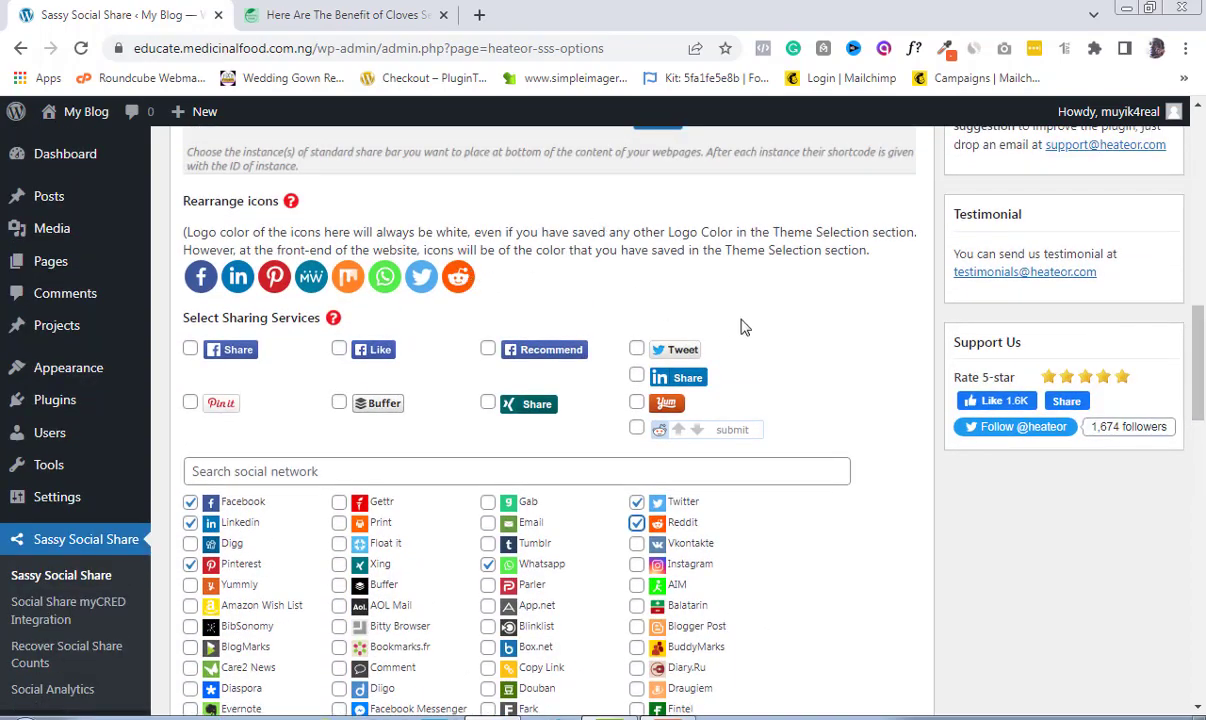
scroll(1203, 368, down, 7)
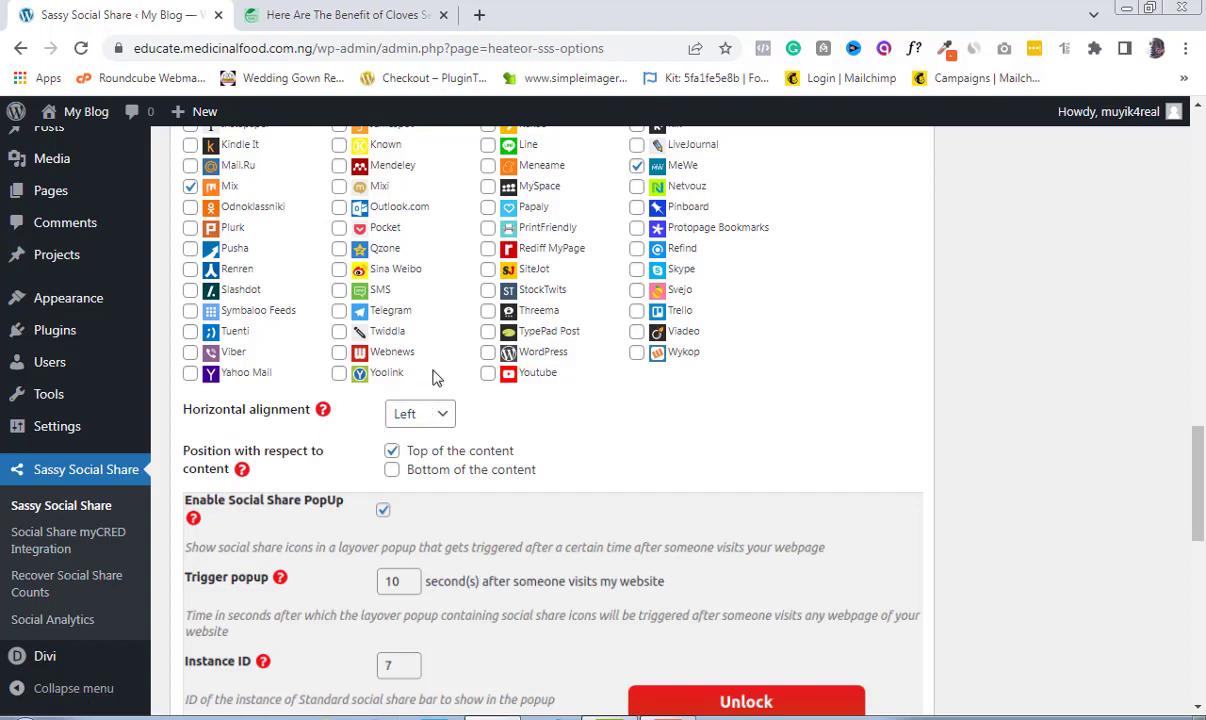
click(278, 14)
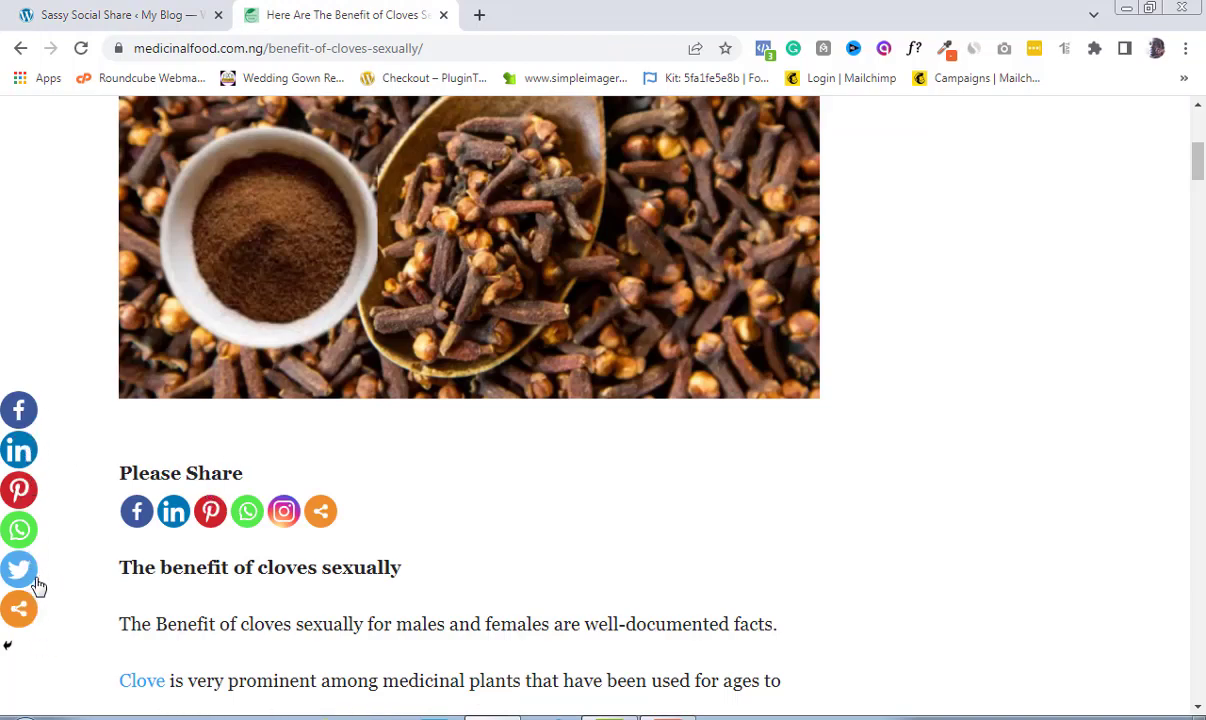
click(134, 14)
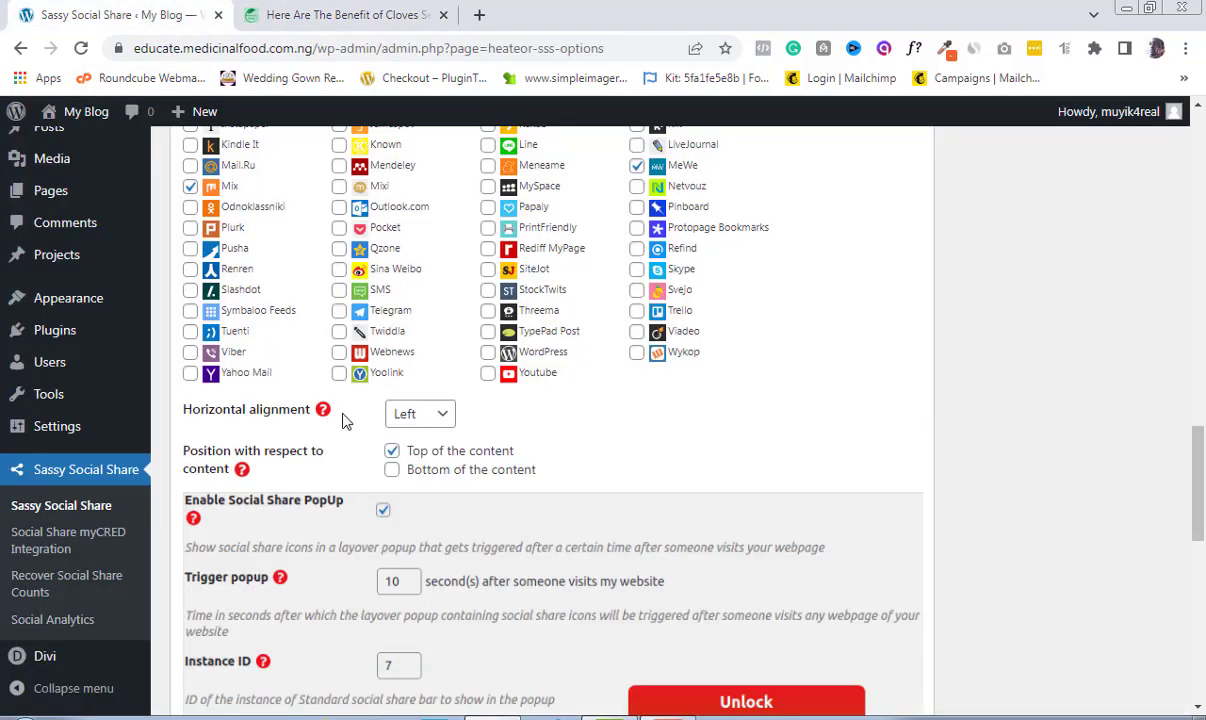
click(425, 414)
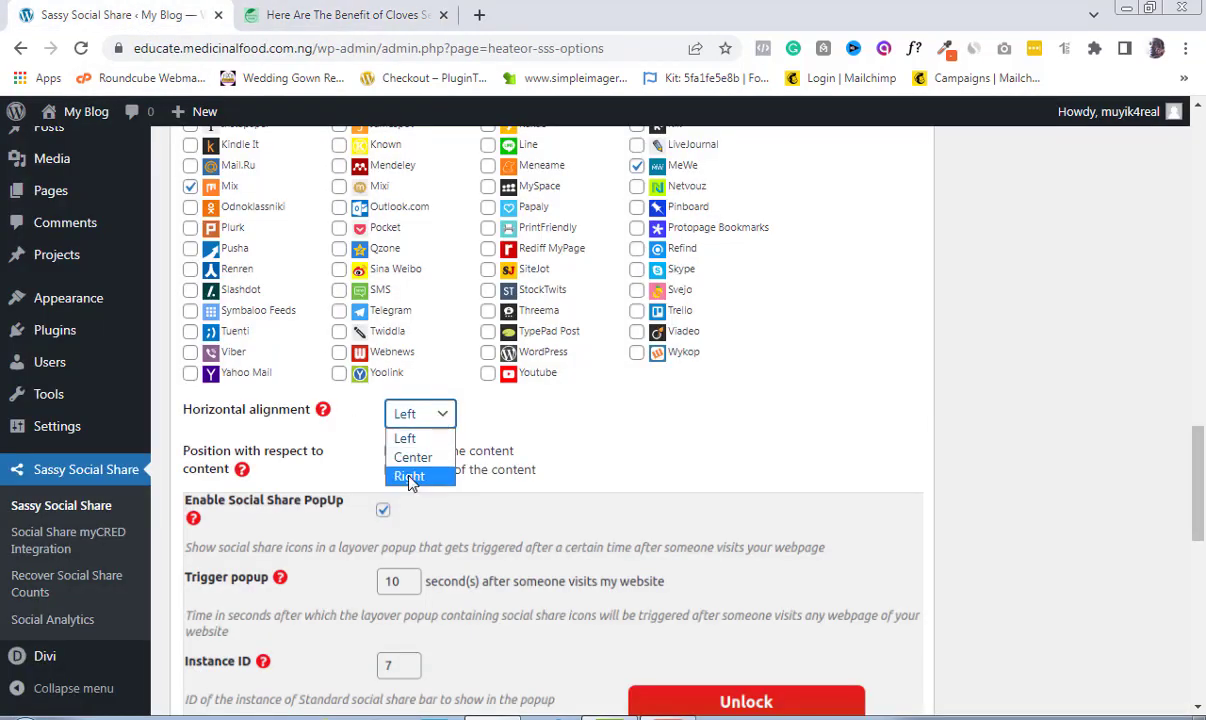
click(640, 420)
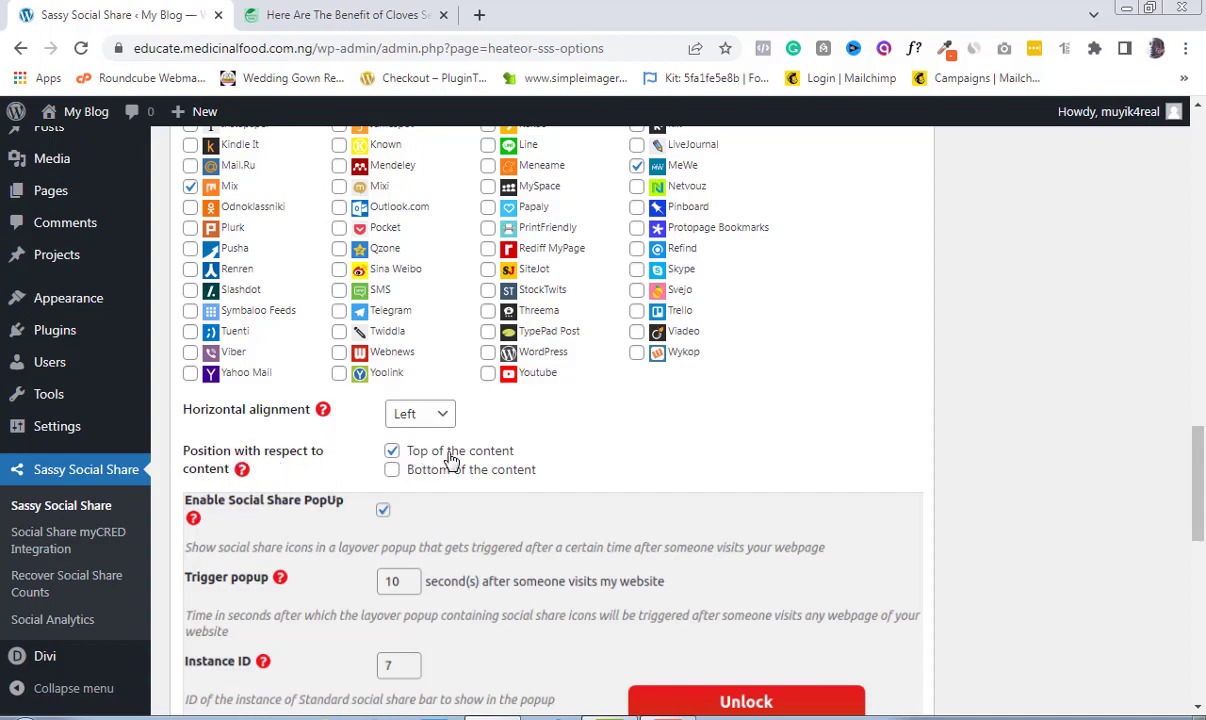
click(285, 17)
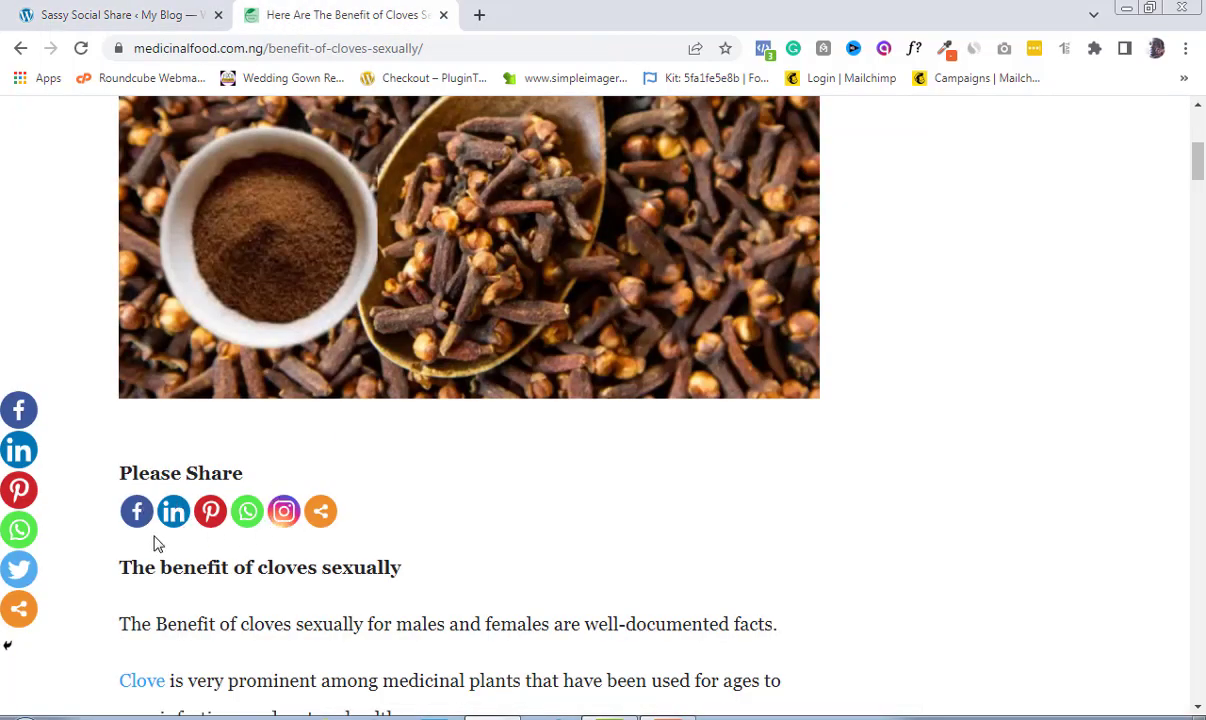
click(97, 12)
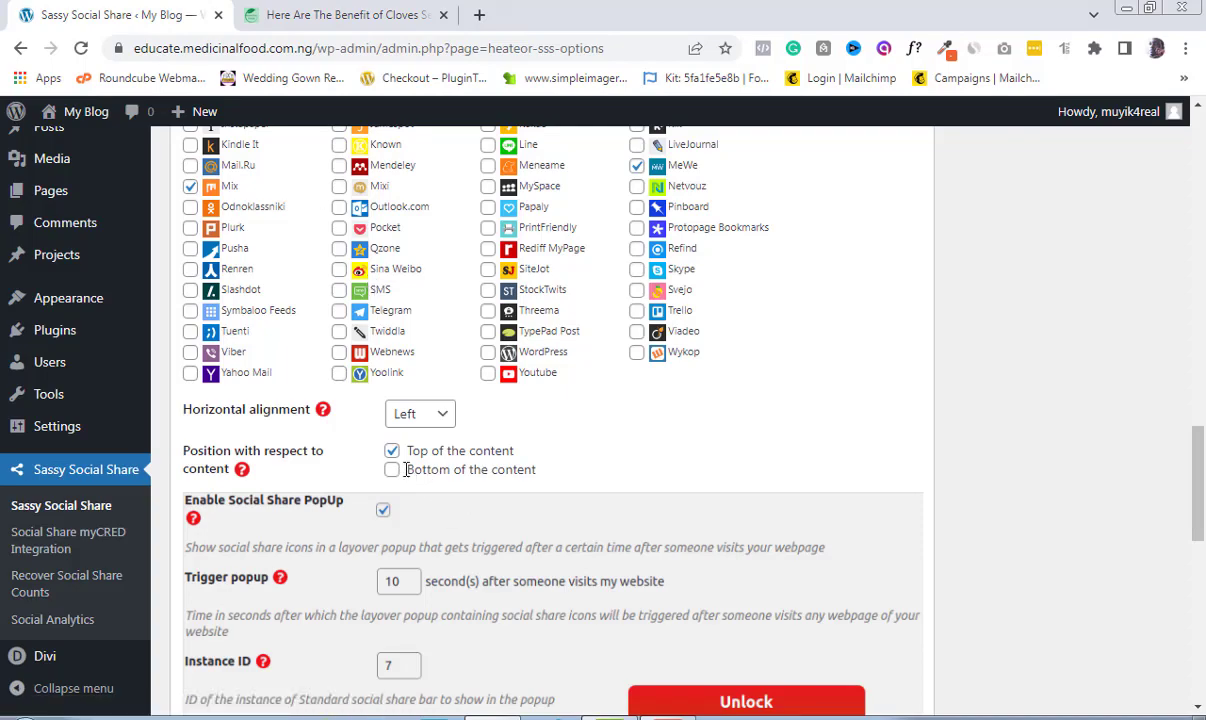
Restrict the standard interface's placement to Posts by disabling Pages and leaving all other content types unselected.
drag(1196, 479, 1202, 512)
drag(1203, 527, 1203, 565)
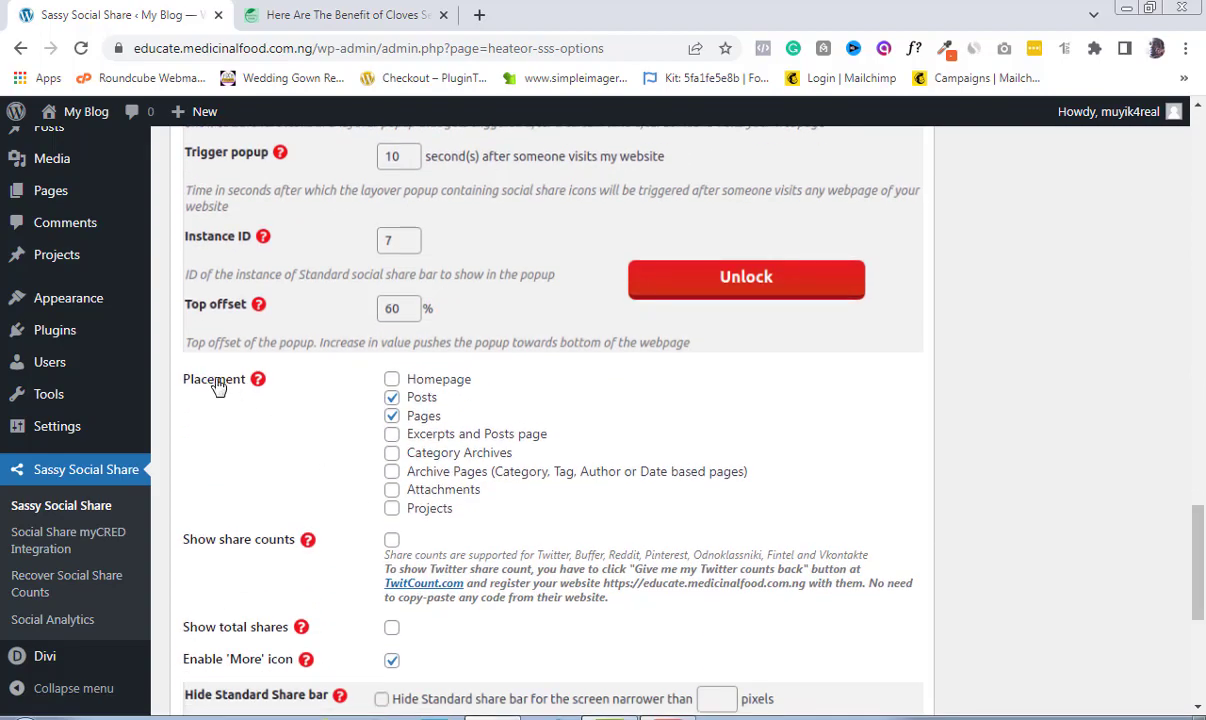
click(392, 416)
click(392, 416)
click(392, 434)
click(392, 453)
click(392, 471)
click(392, 489)
click(392, 471)
click(392, 453)
click(392, 434)
click(392, 416)
Examine the share count, total shares and 'More' icon options against the share icons on the cloves article.
drag(1197, 535, 1192, 563)
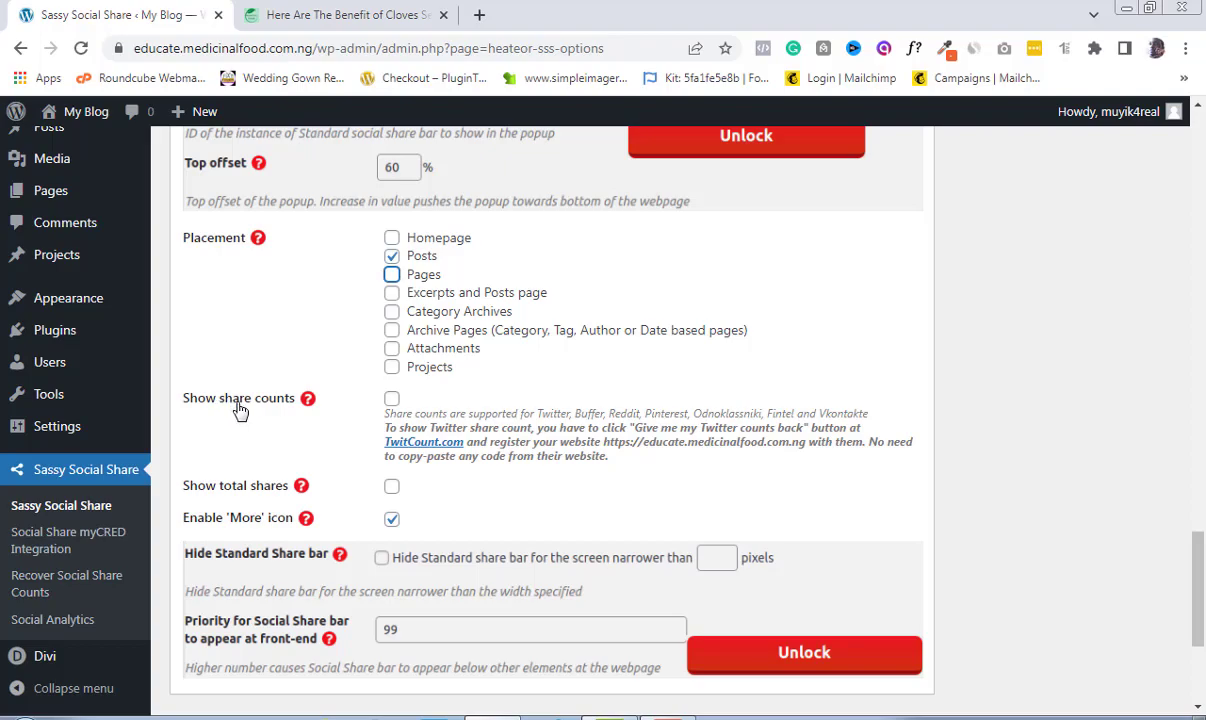
drag(1197, 590, 1201, 538)
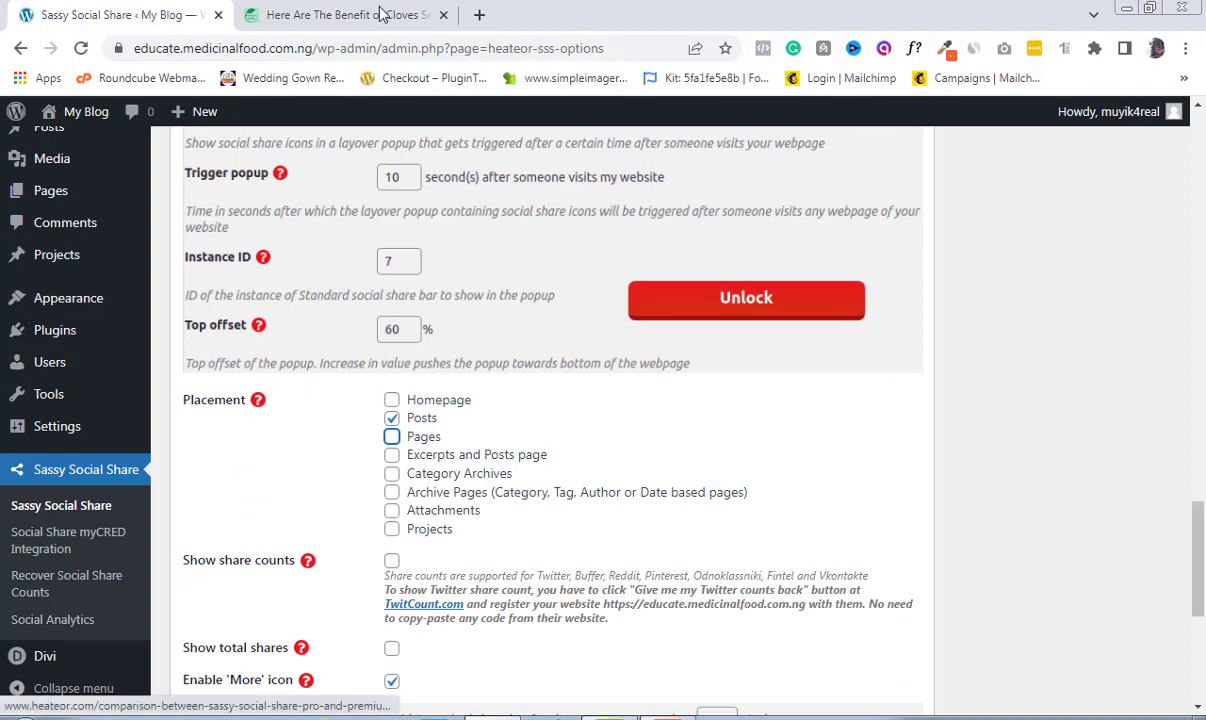
click(344, 14)
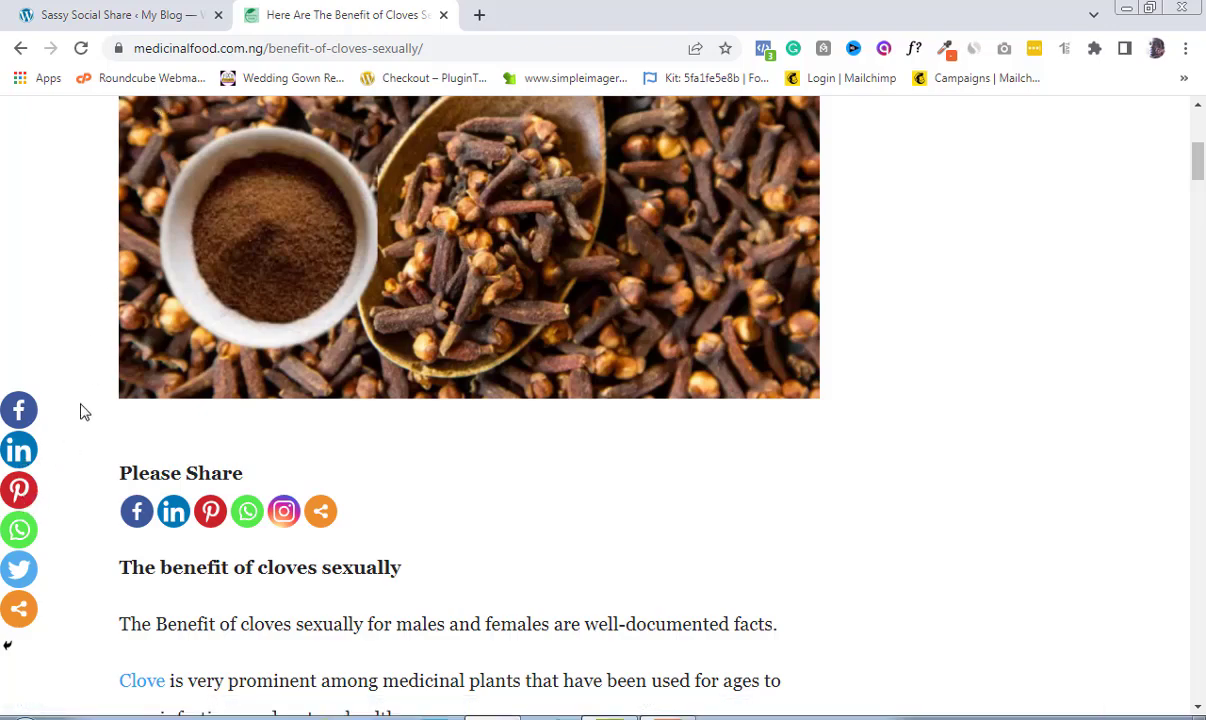
click(114, 19)
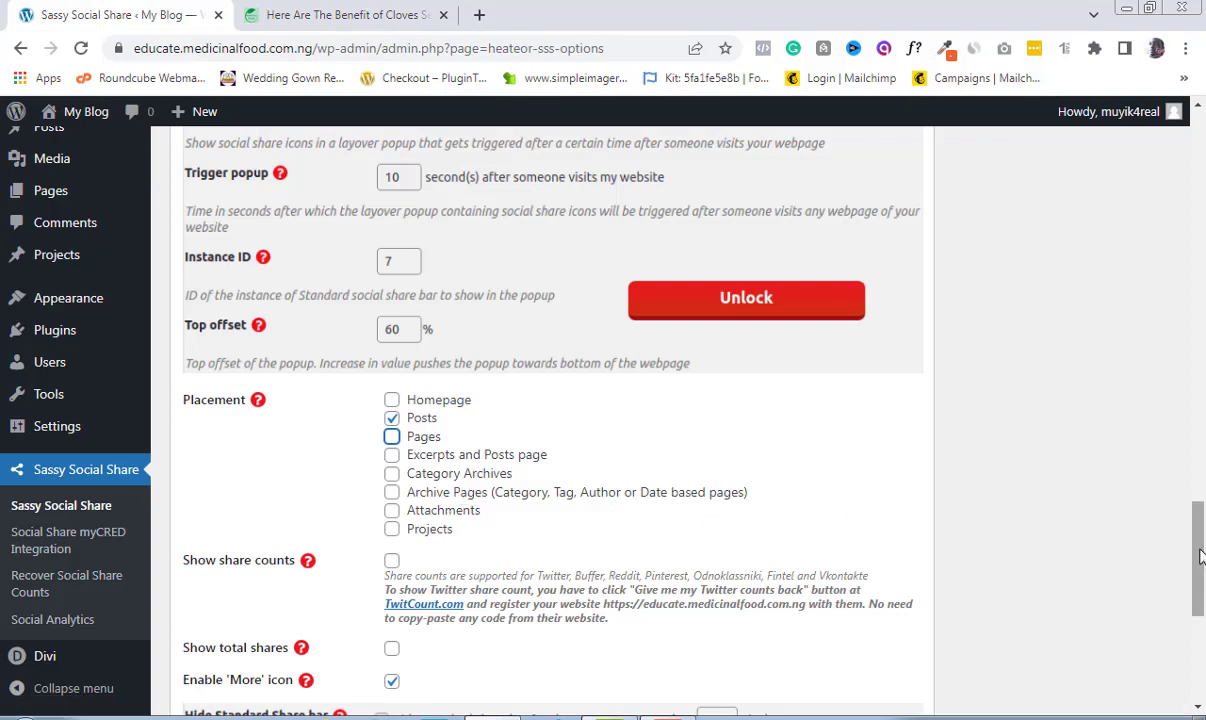
scroll(1130, 520, down, 2)
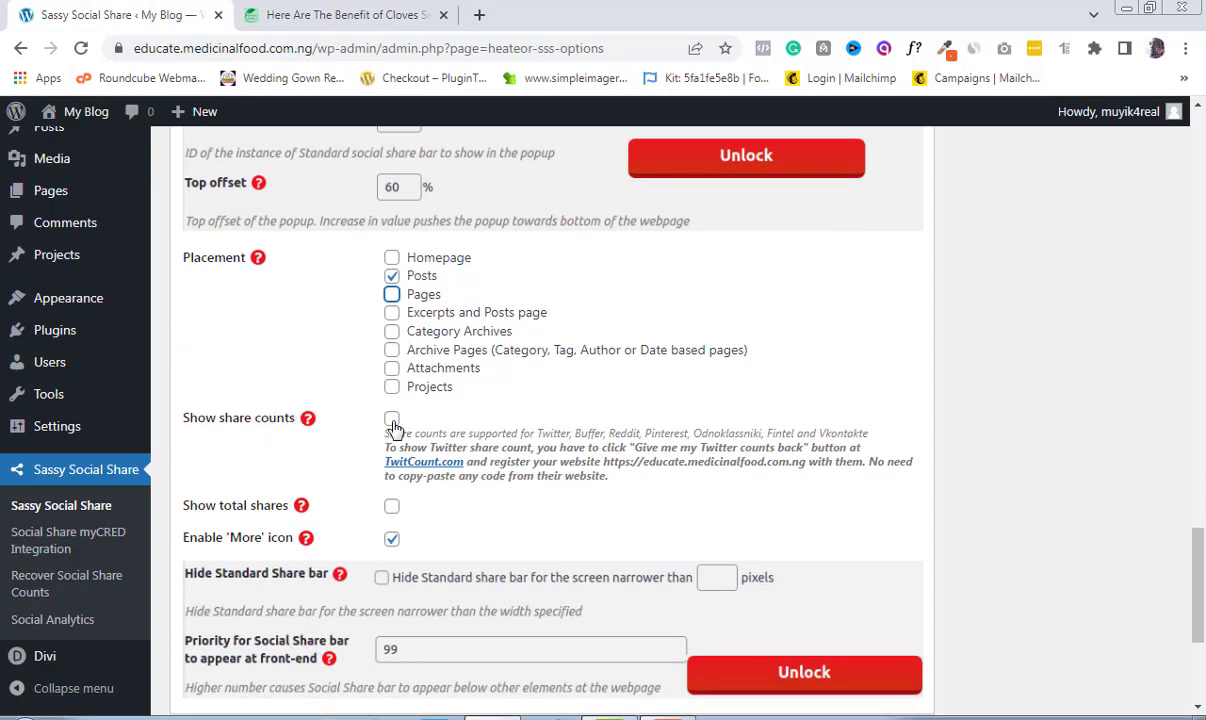
click(305, 17)
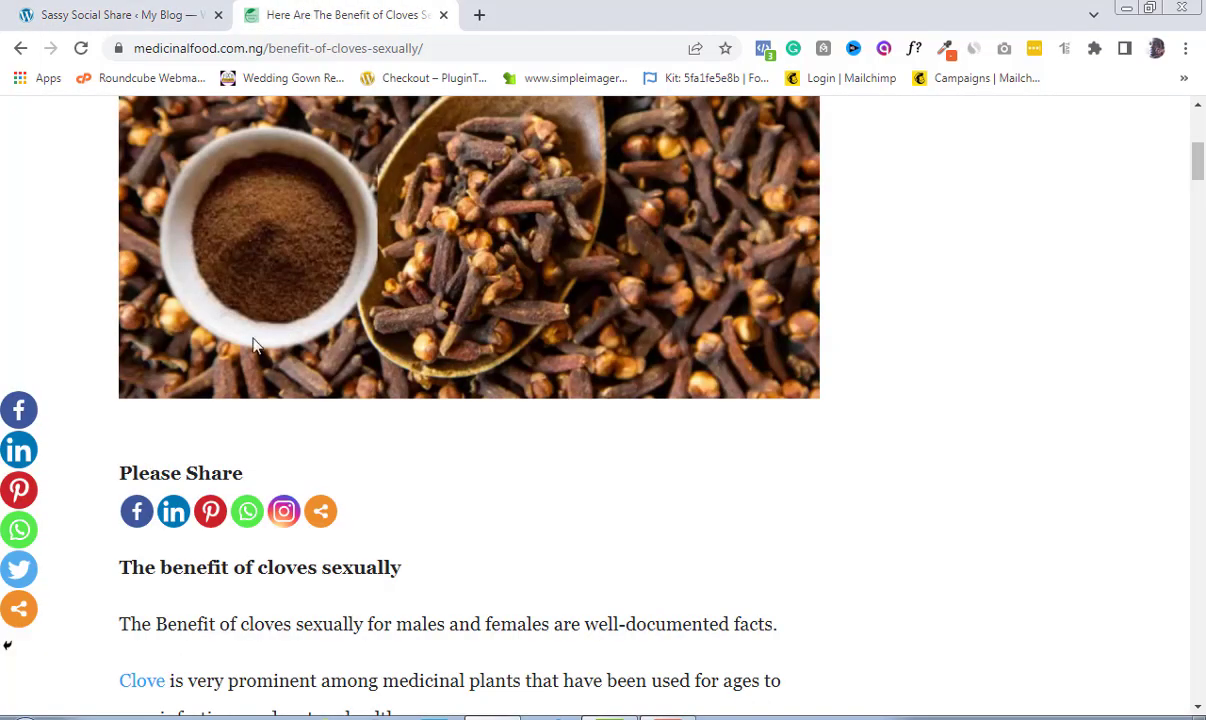
click(165, 14)
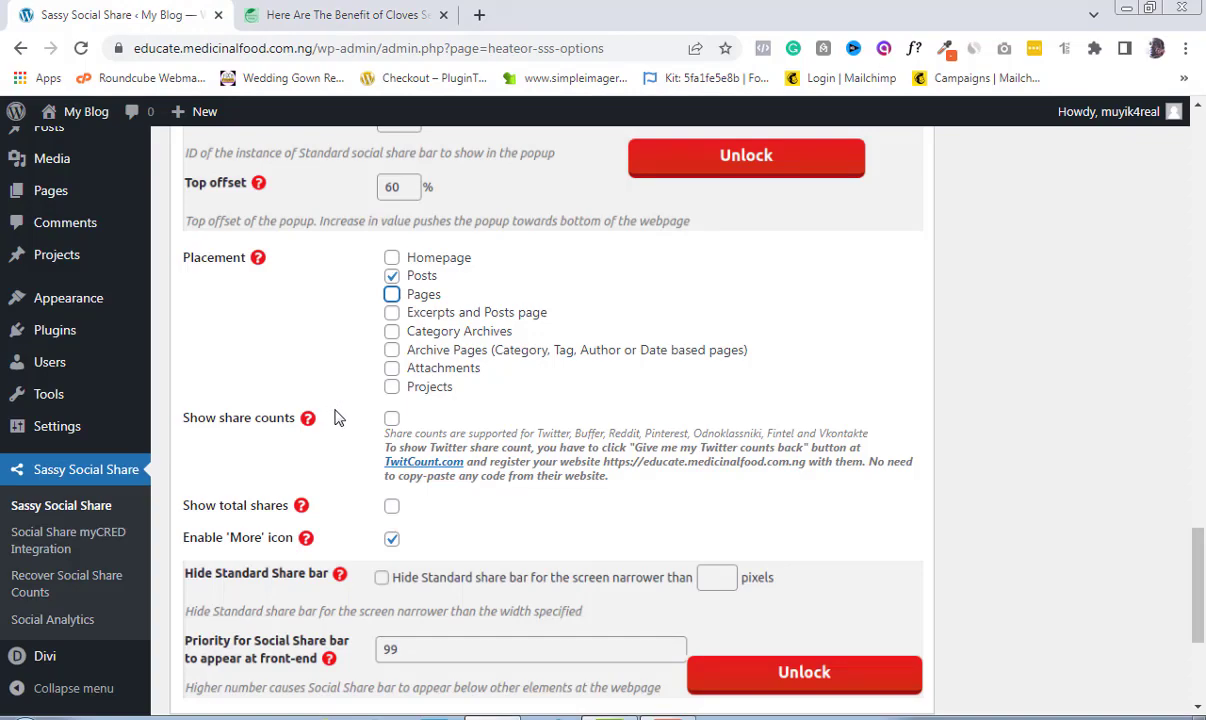
Try the Show share counts option, and check the article's share icons and the rest of the standard interface options.
click(392, 420)
click(340, 16)
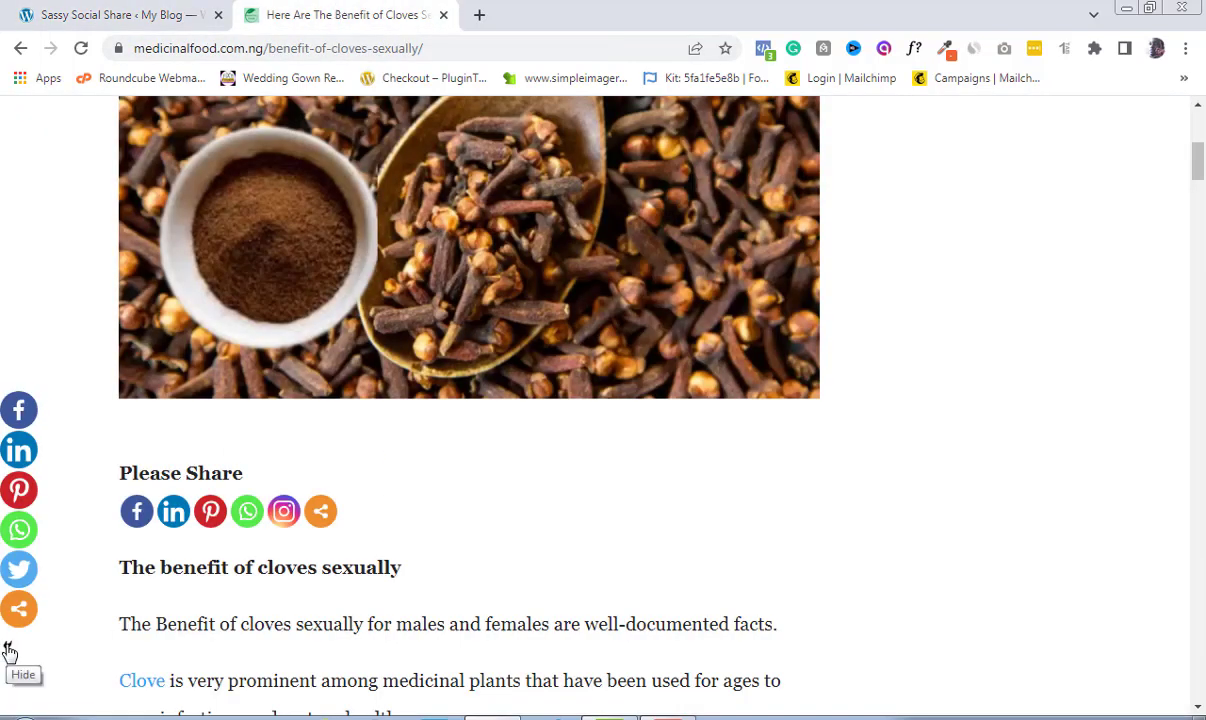
drag(145, 22, 330, 380)
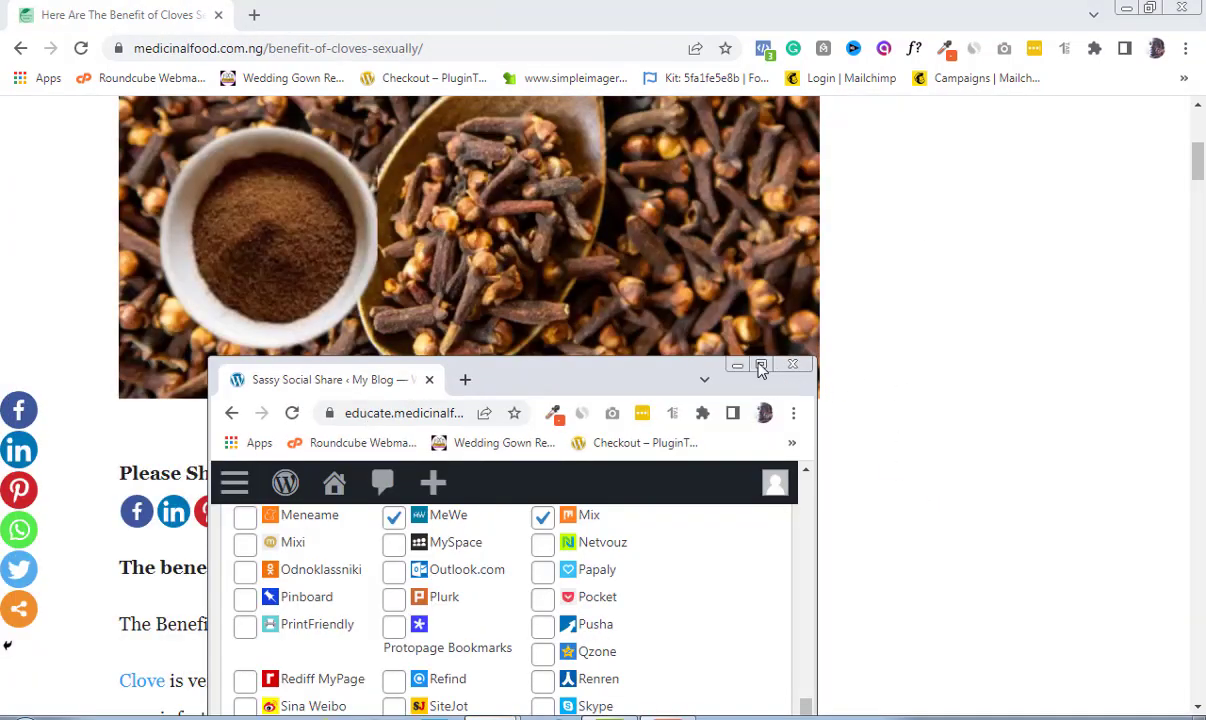
click(761, 366)
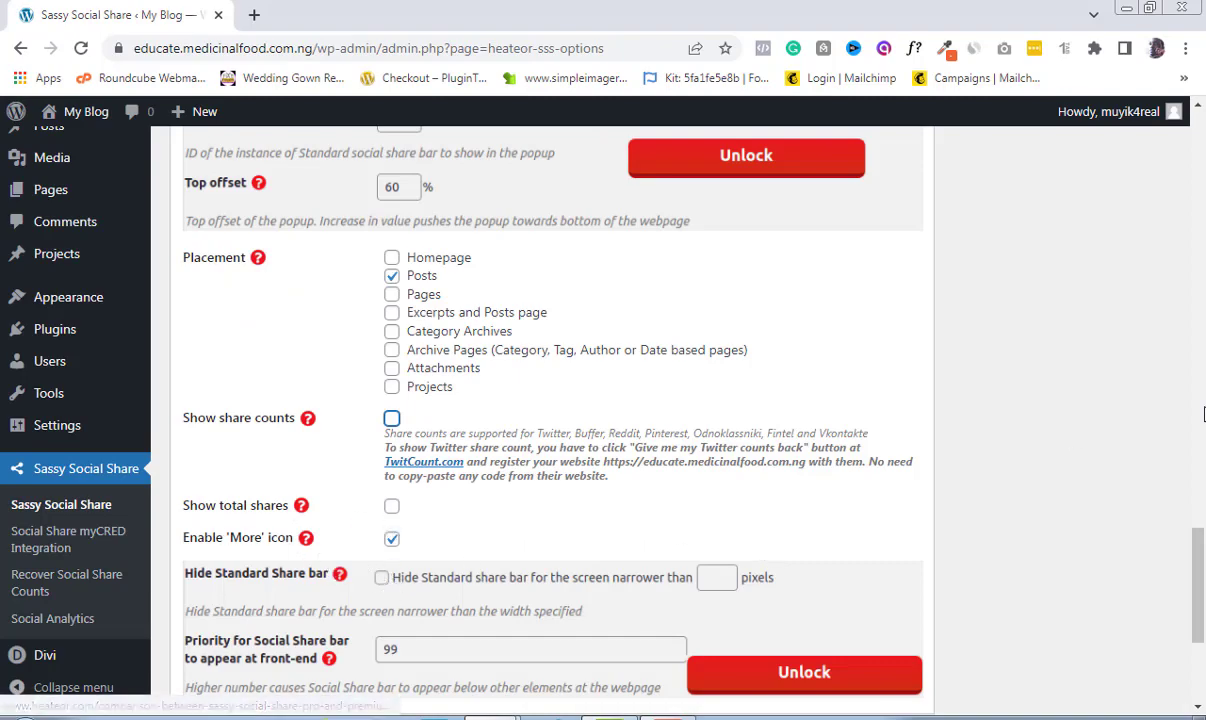
drag(1203, 563, 1201, 628)
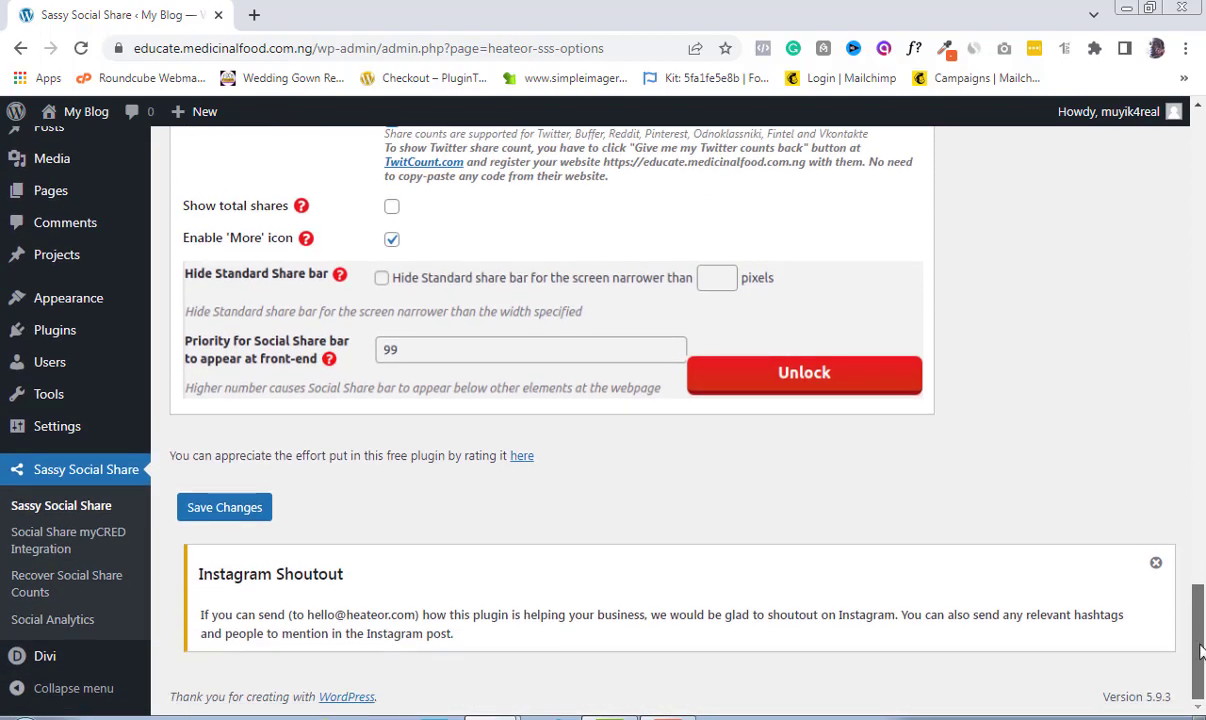
Save the standard interface settings and open the floating interface options.
click(226, 508)
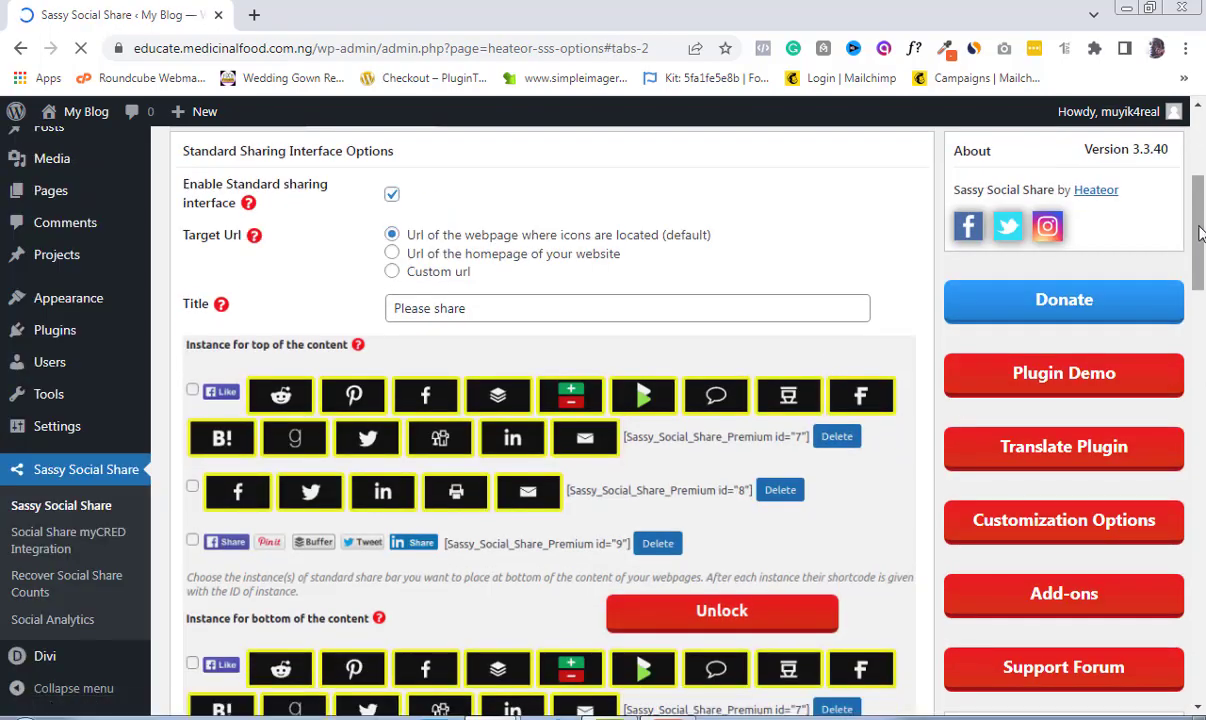
drag(1200, 229, 1203, 187)
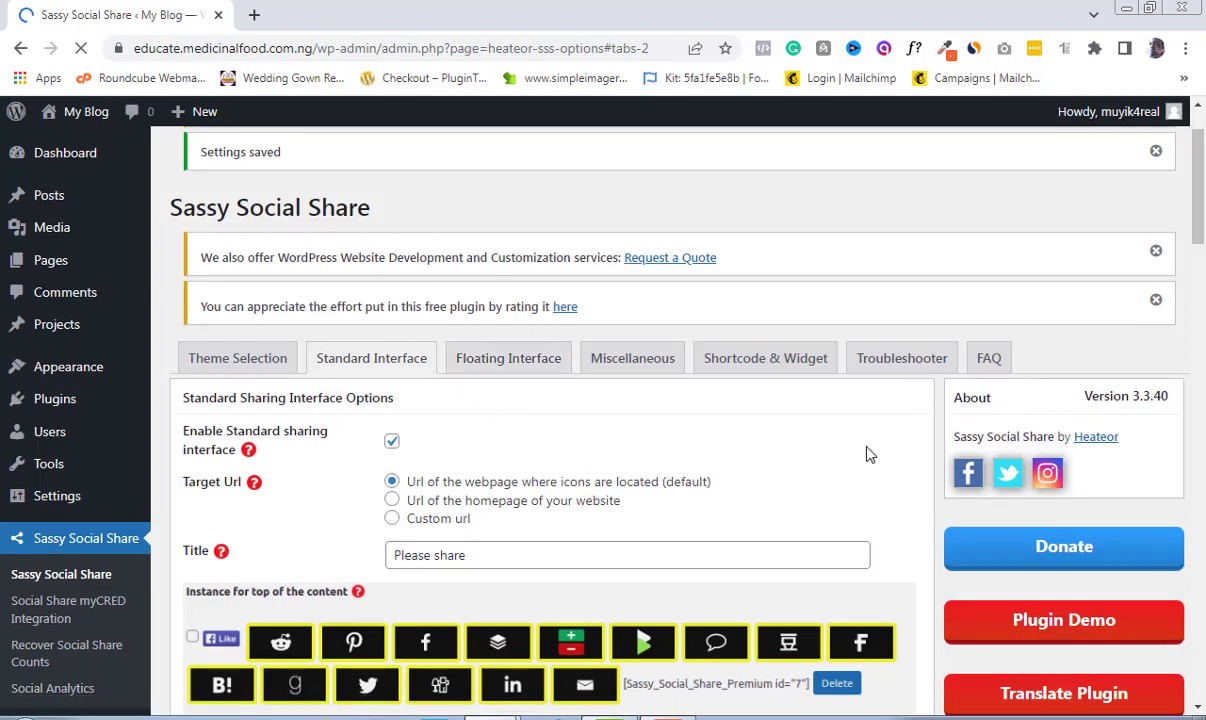
scroll(700, 300, down, 1)
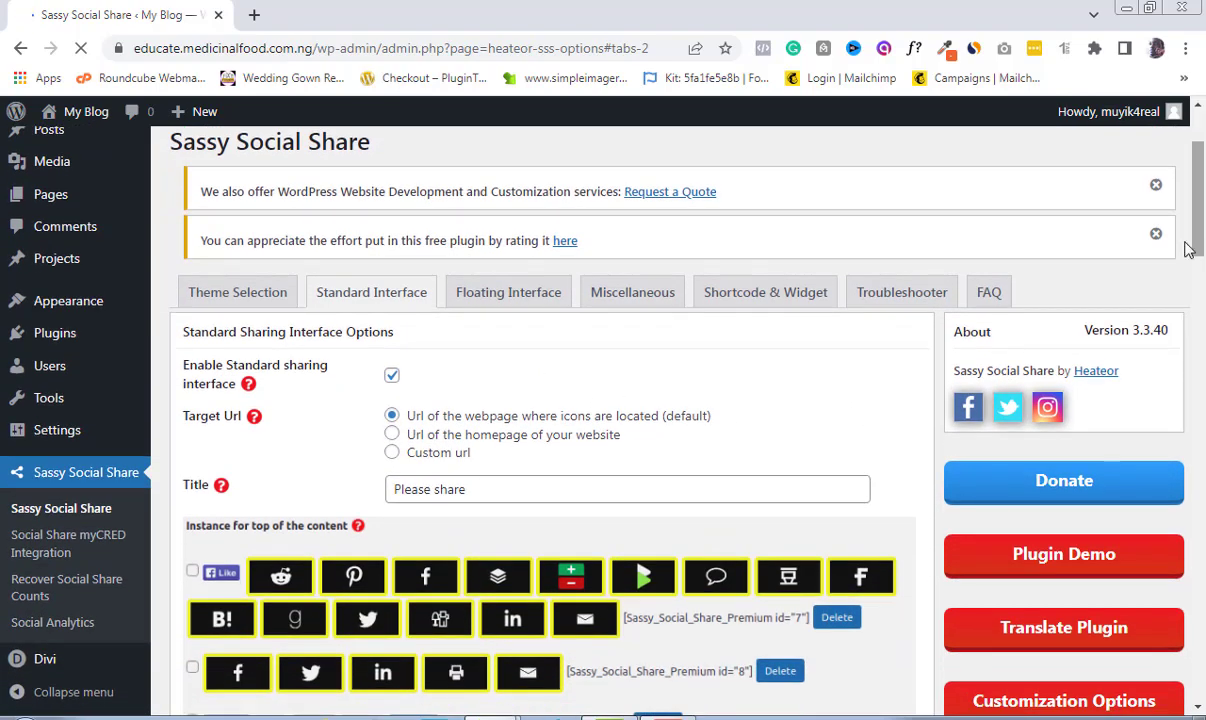
click(500, 296)
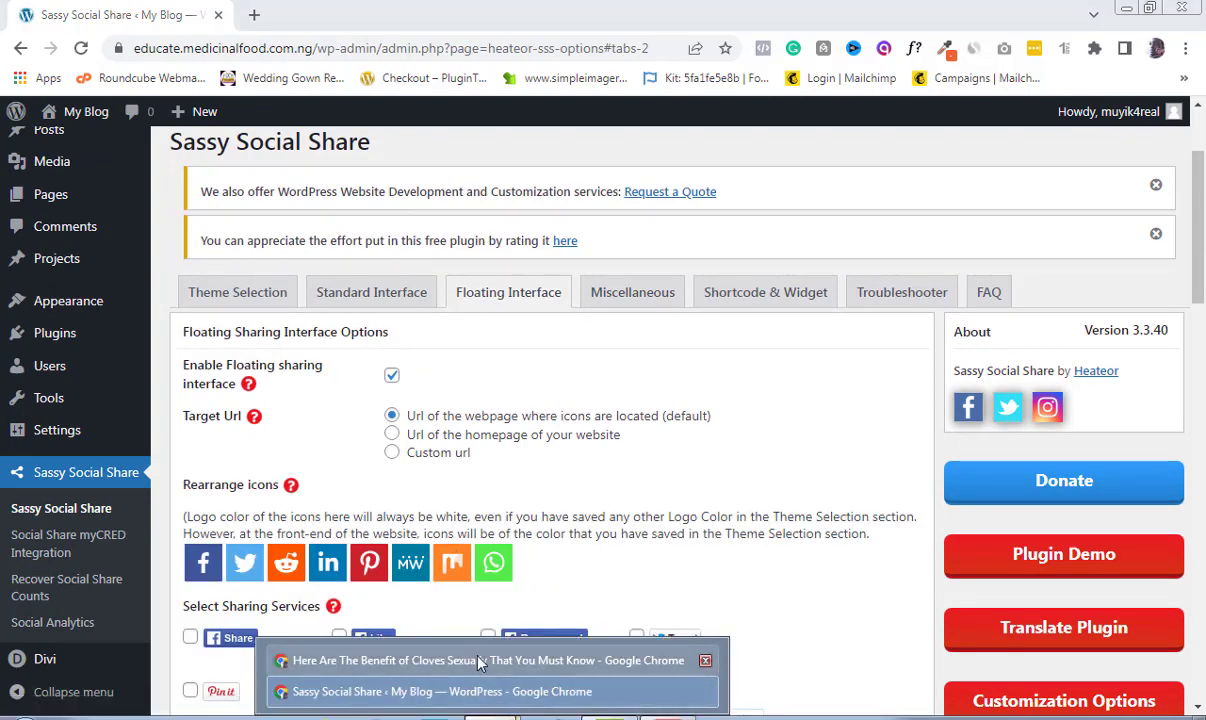
Examine the floating share icons on the cloves article at full width and in a narrow view with the developer tools, and return to the plugin settings.
click(478, 662)
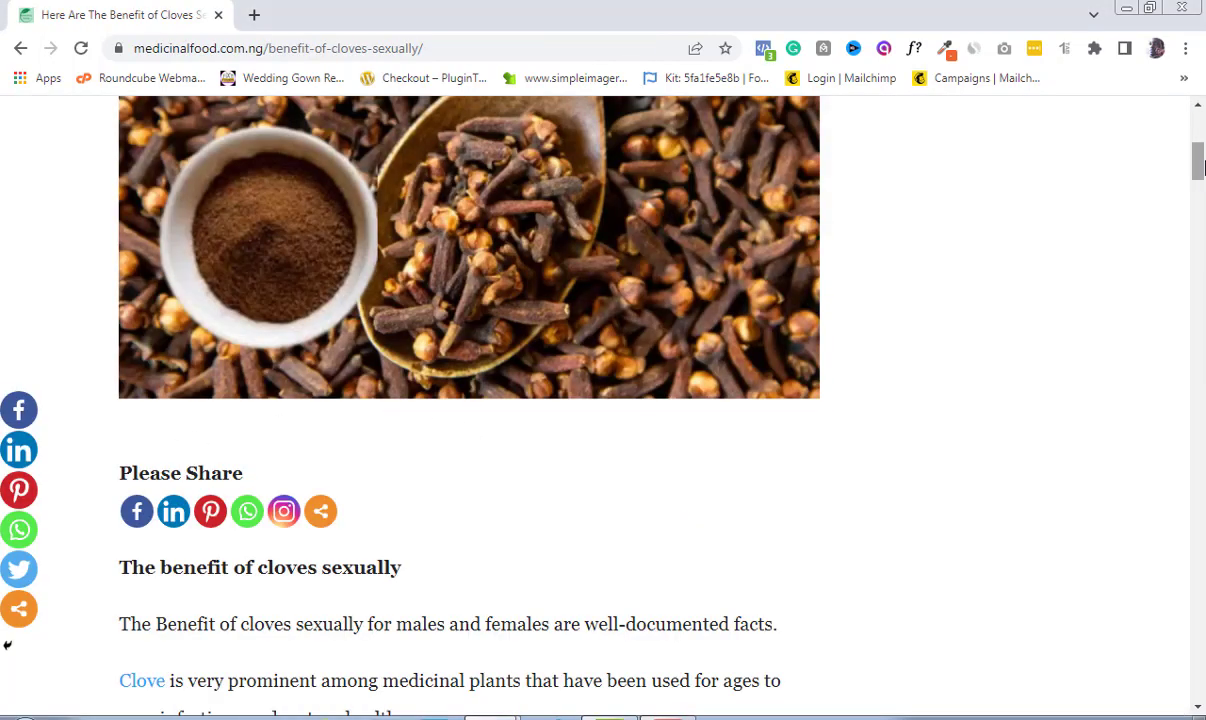
drag(1200, 165, 1201, 203)
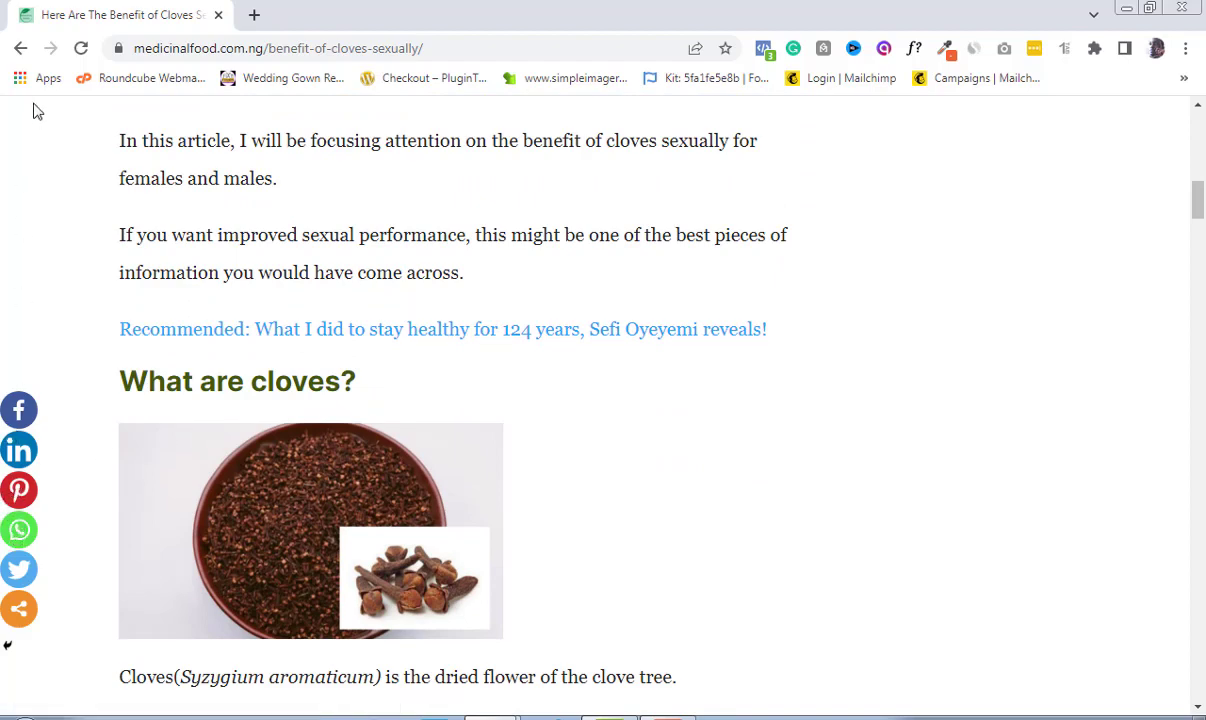
right_click(963, 220)
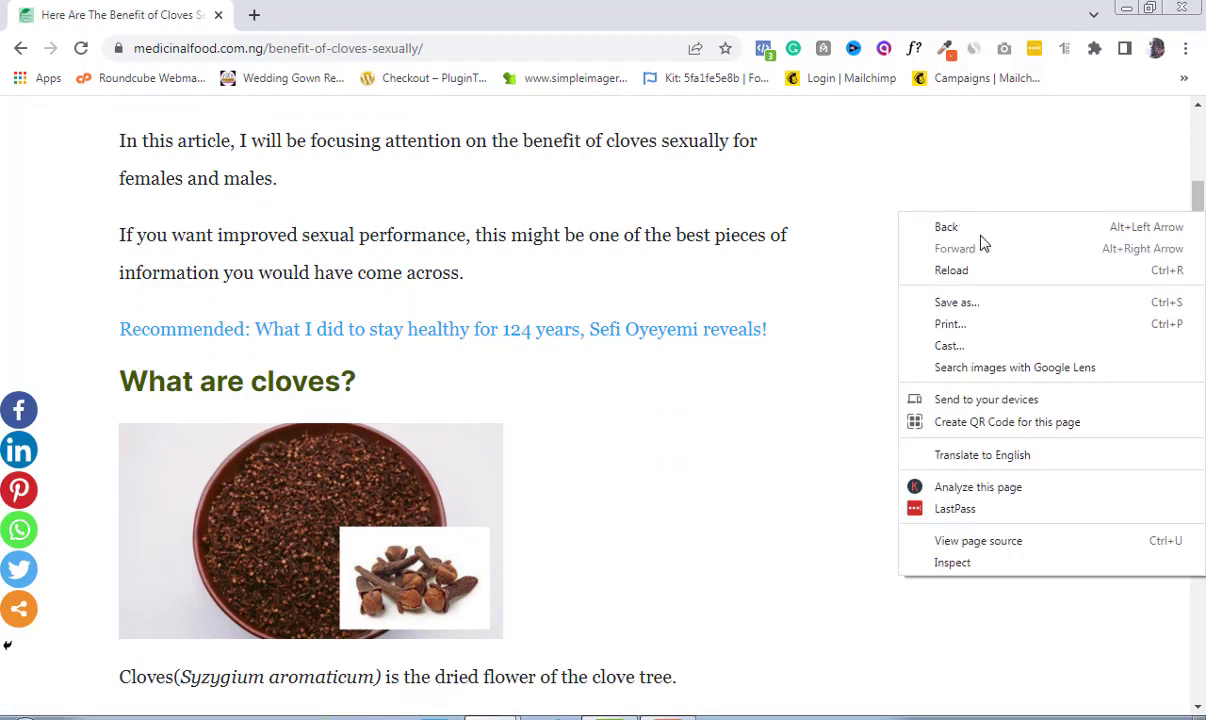
click(1038, 569)
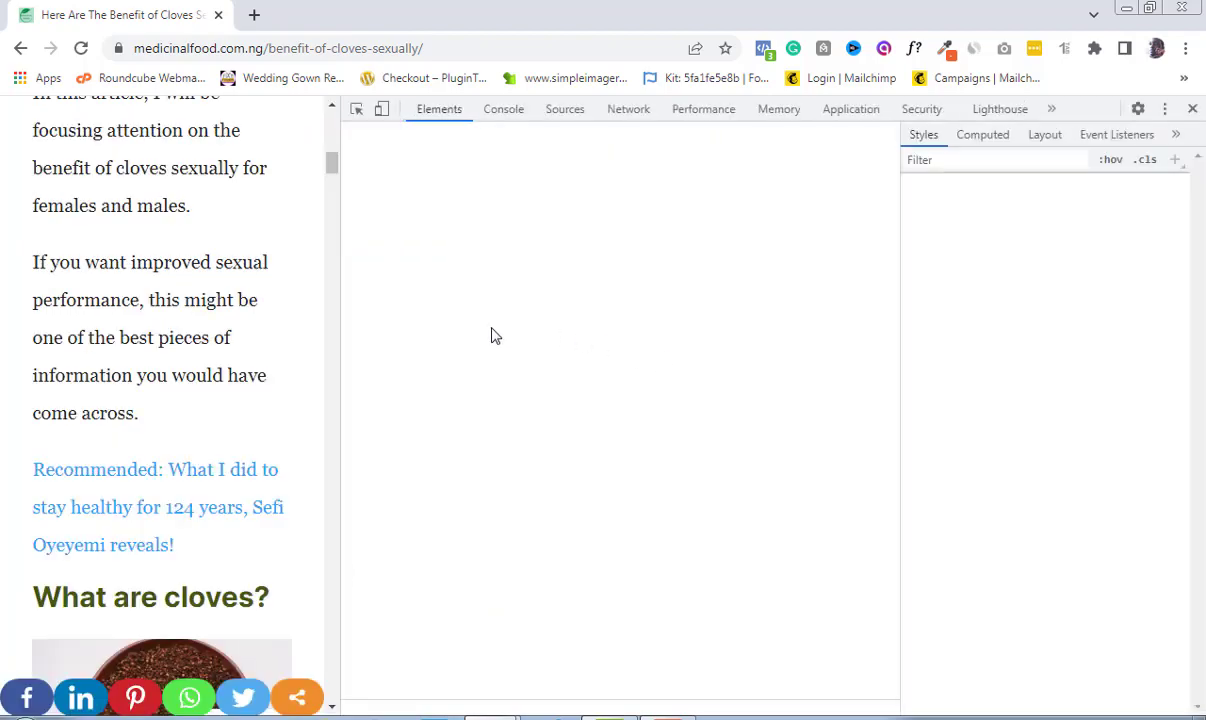
drag(332, 161, 333, 174)
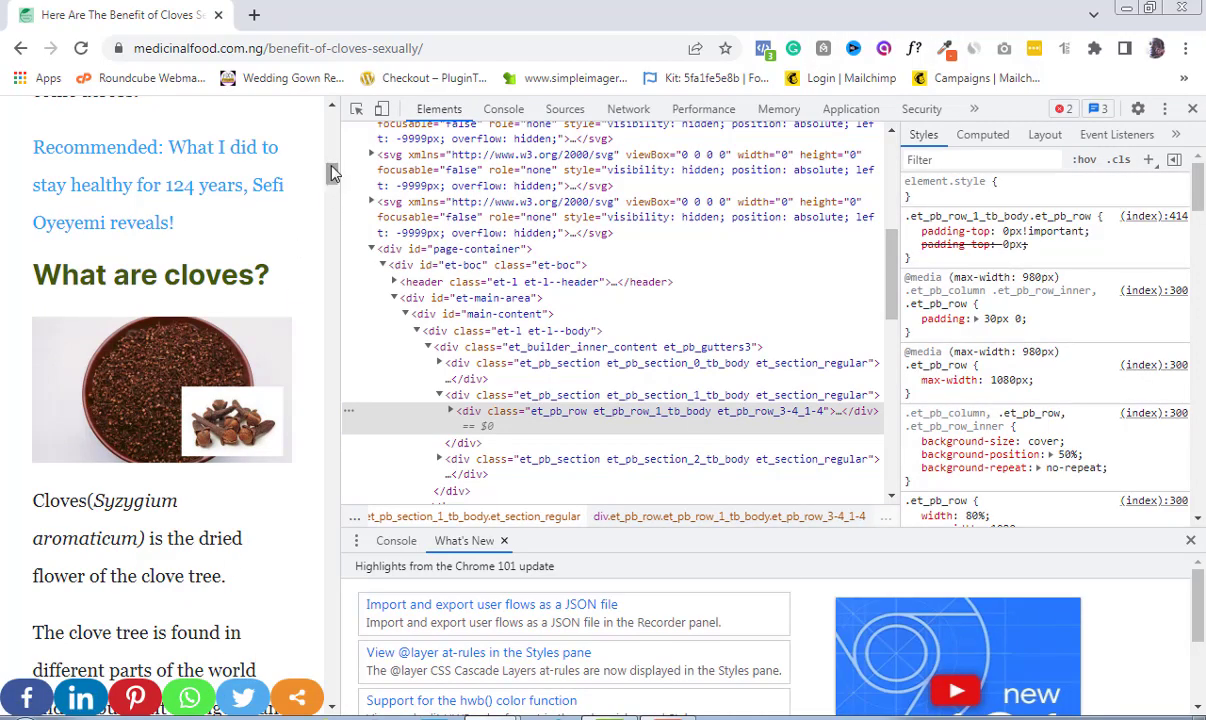
drag(332, 173, 335, 190)
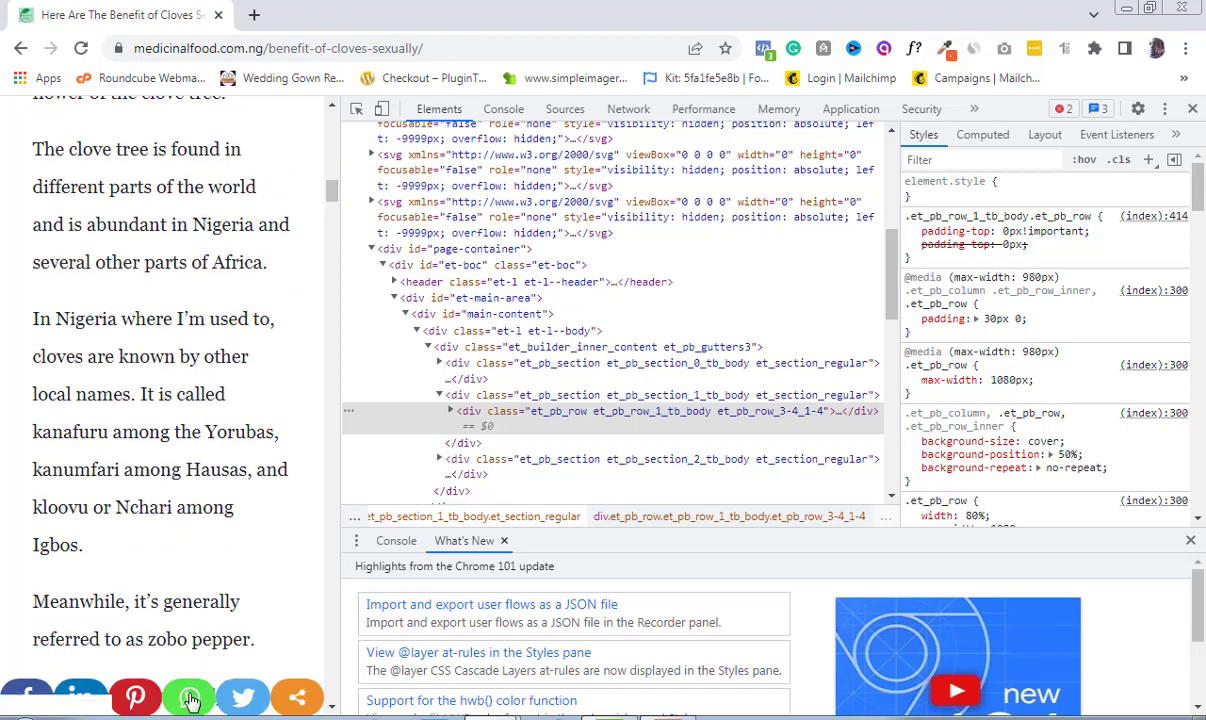
click(1193, 109)
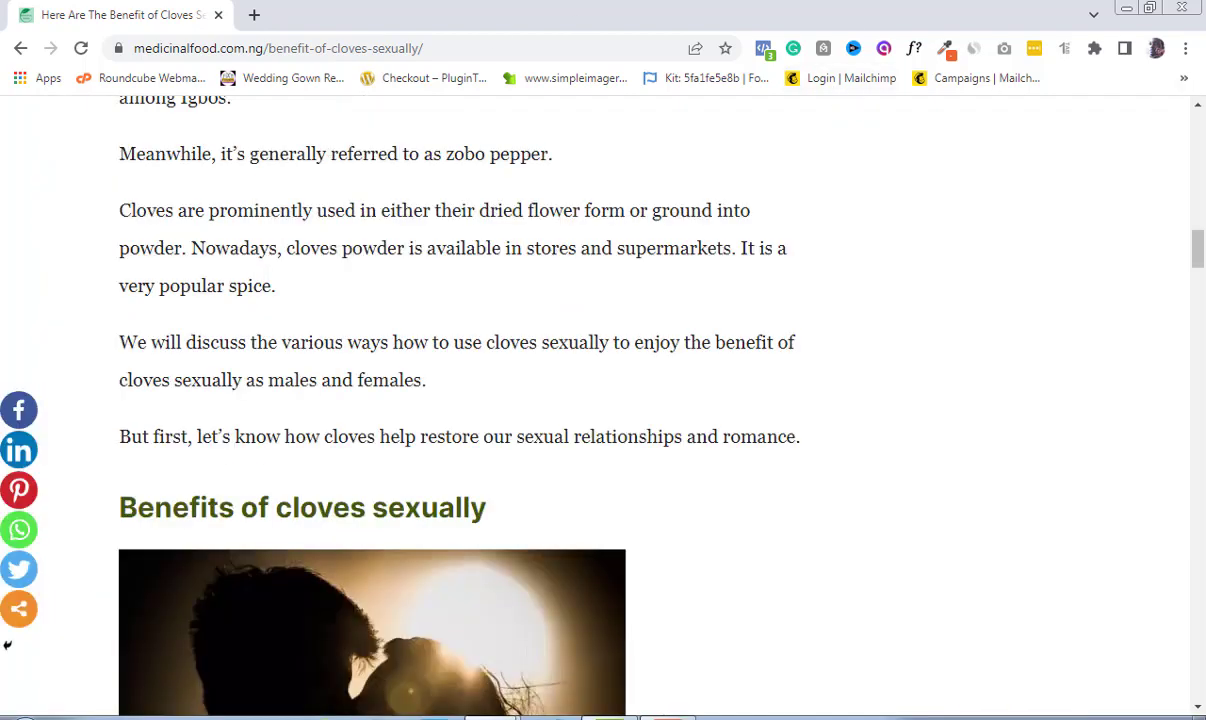
mouse_move(490, 716)
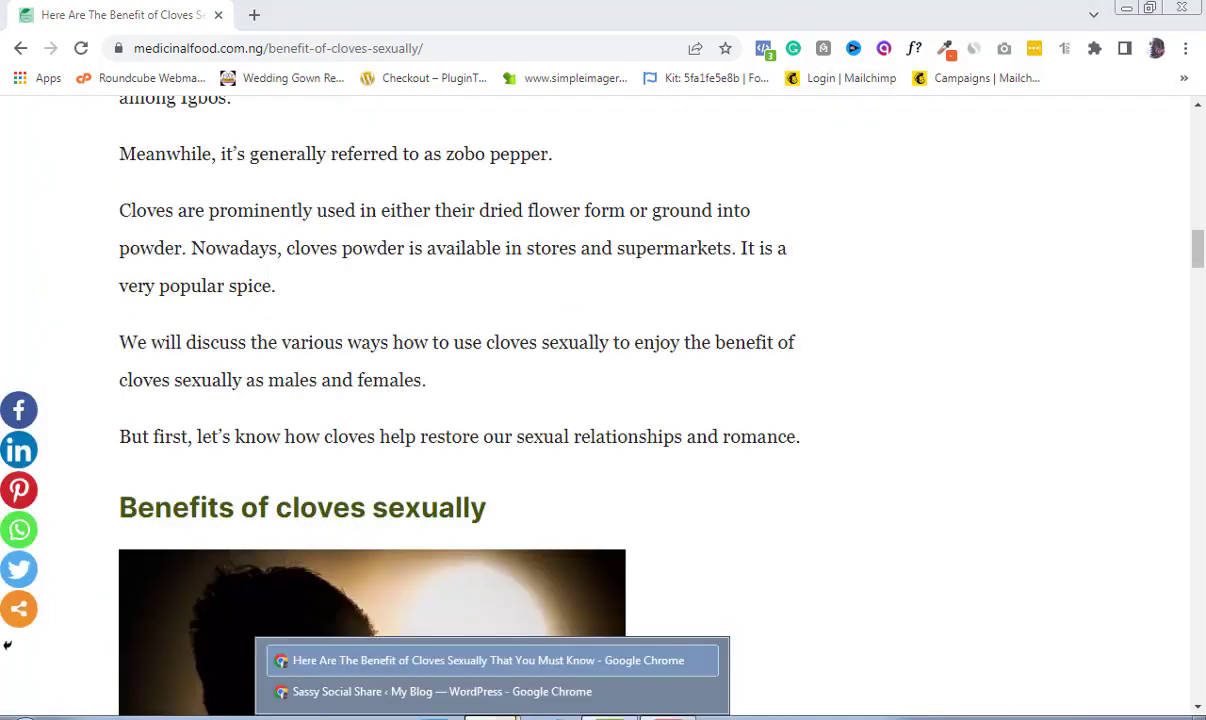
click(493, 692)
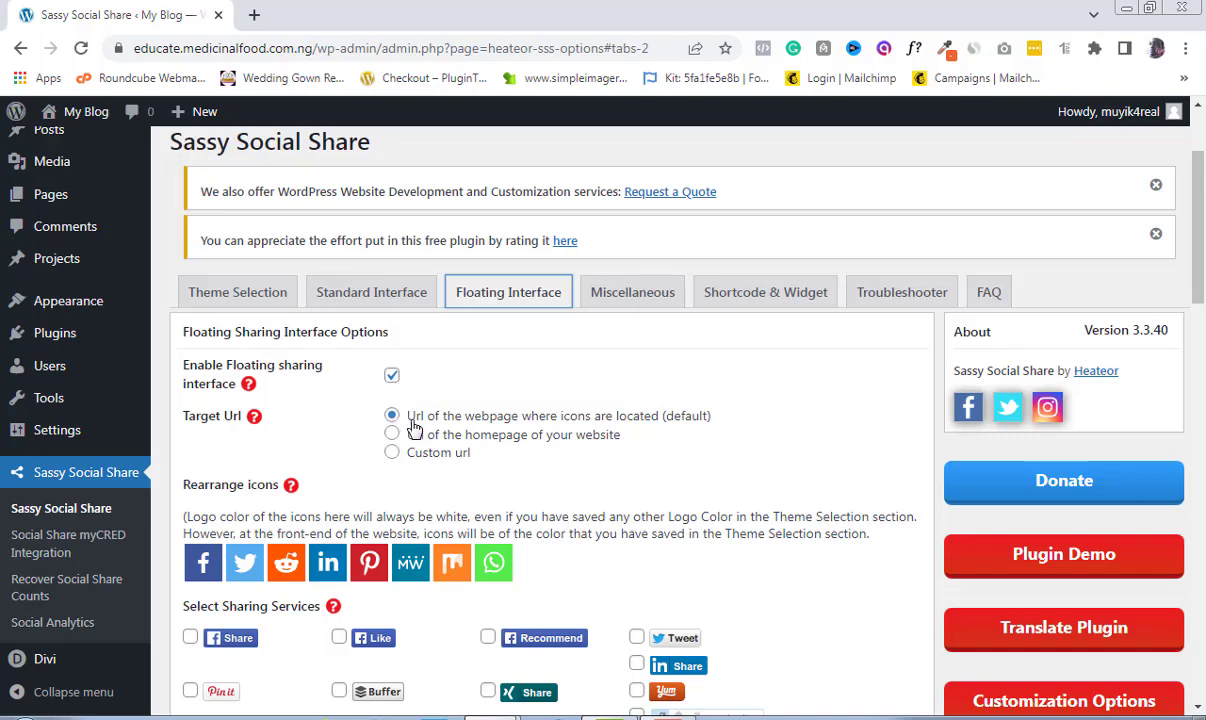
Try adding the Facebook Share, Like and Recommend buttons to the floating interface's sharing services.
drag(1198, 281, 1205, 333)
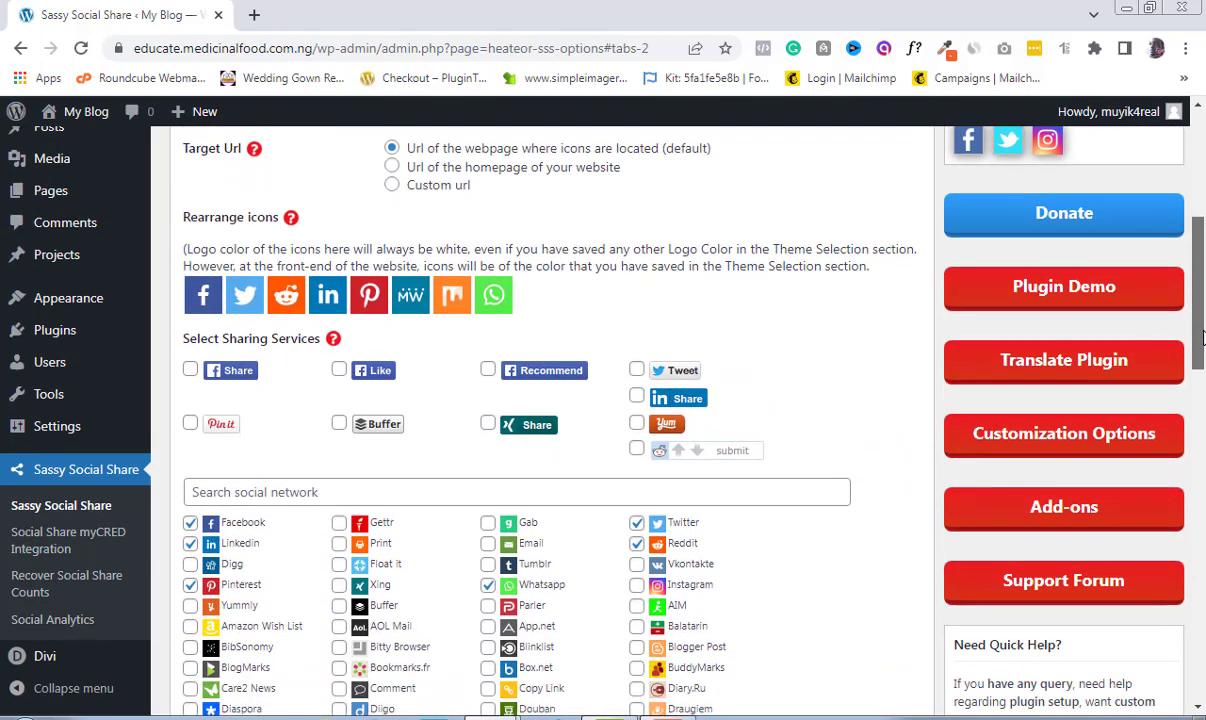
click(190, 369)
click(340, 370)
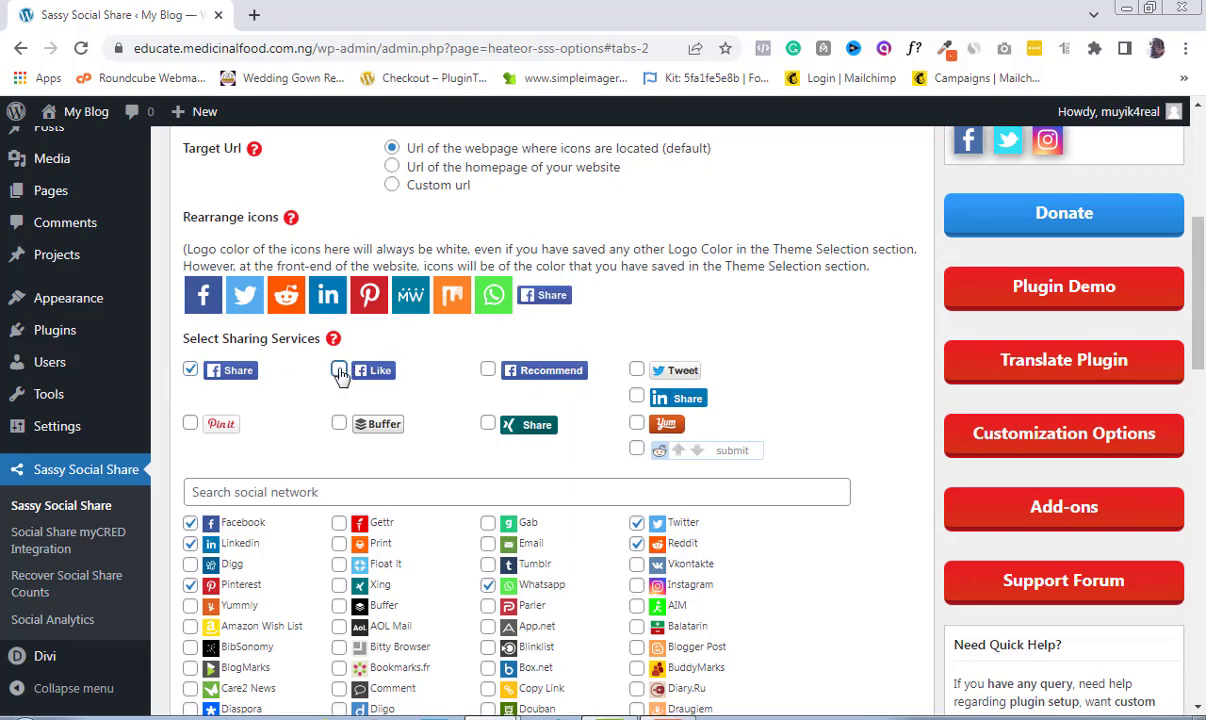
click(487, 370)
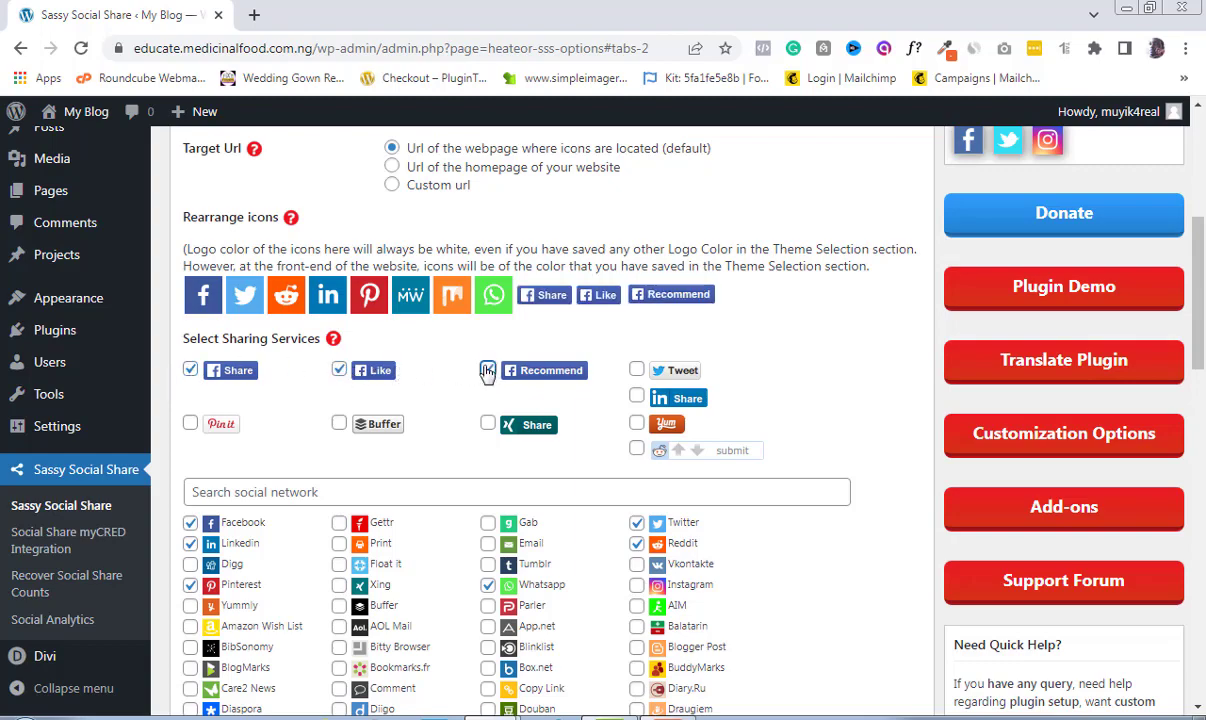
click(487, 370)
click(339, 370)
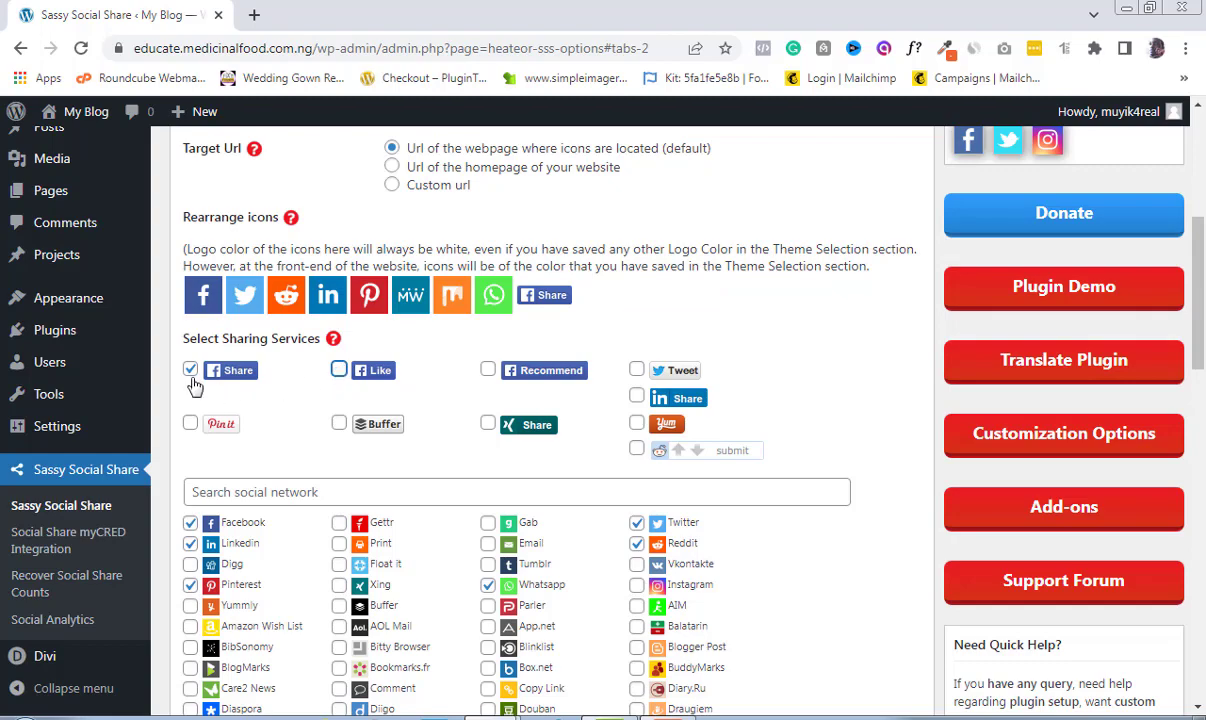
click(190, 370)
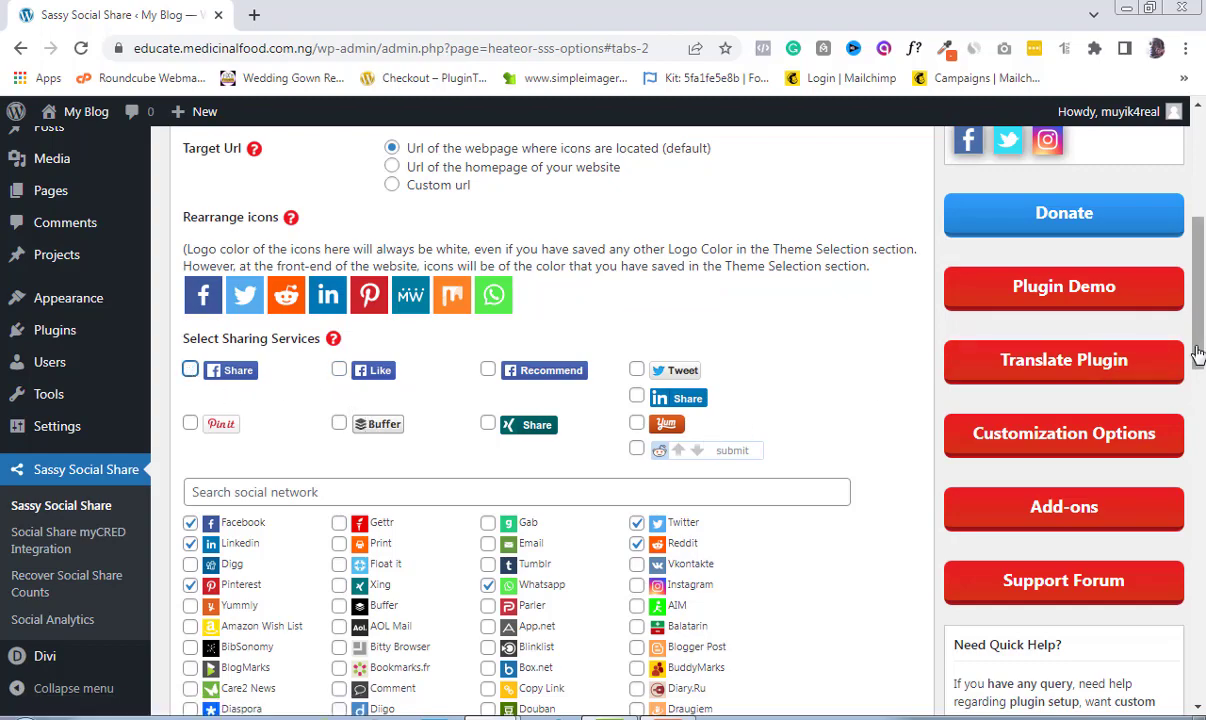
Review the floating interface's services, alignment, offsets and placement, comparing them with the floating icons on the cloves article.
drag(1196, 307, 1202, 370)
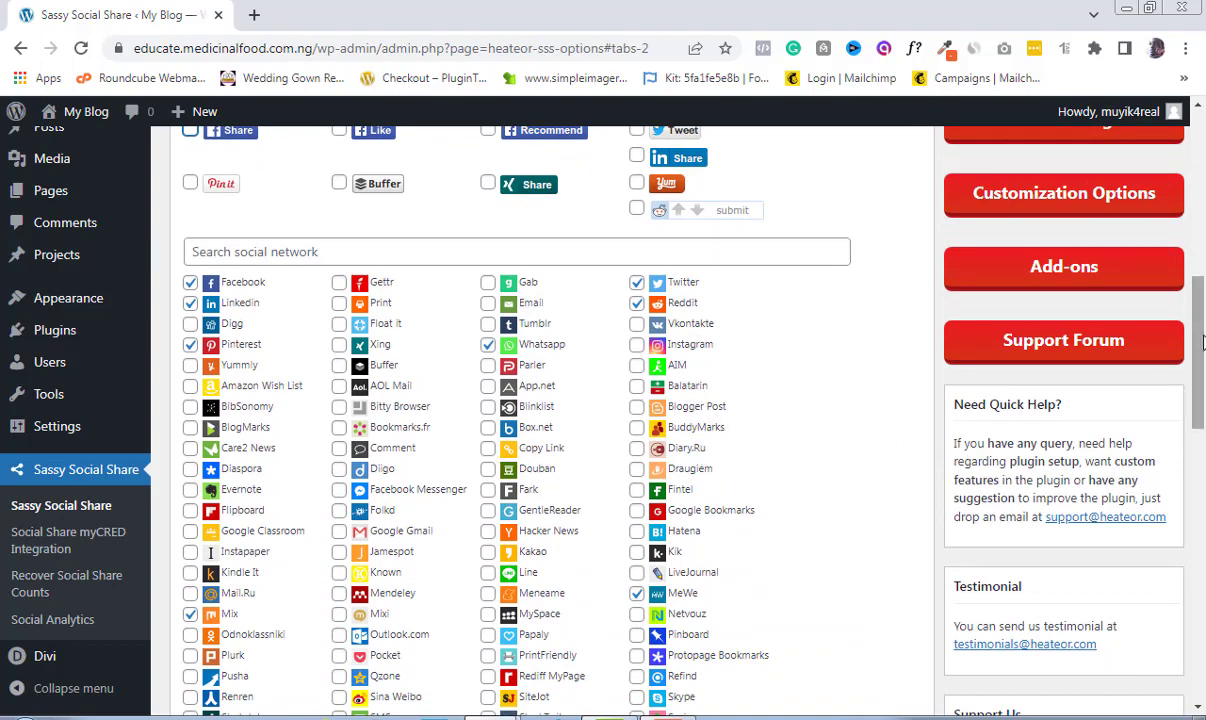
scroll(1200, 410, down, 3)
scroll(1204, 407, down, 3)
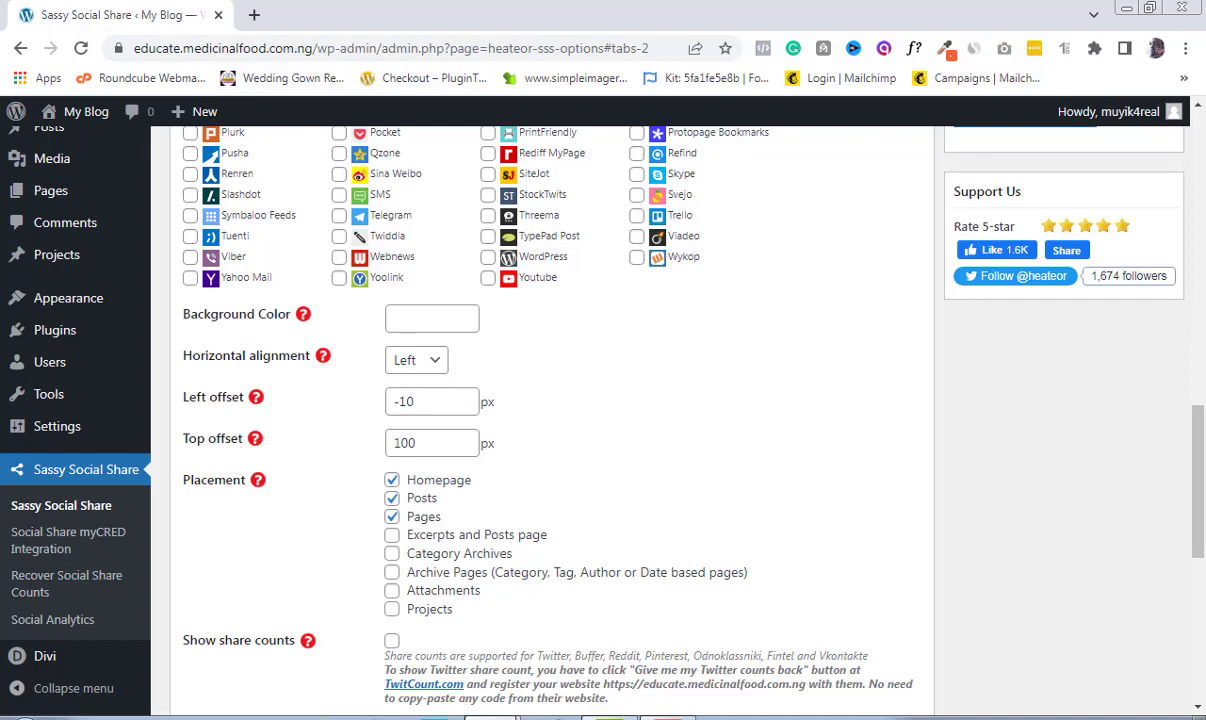
click(440, 652)
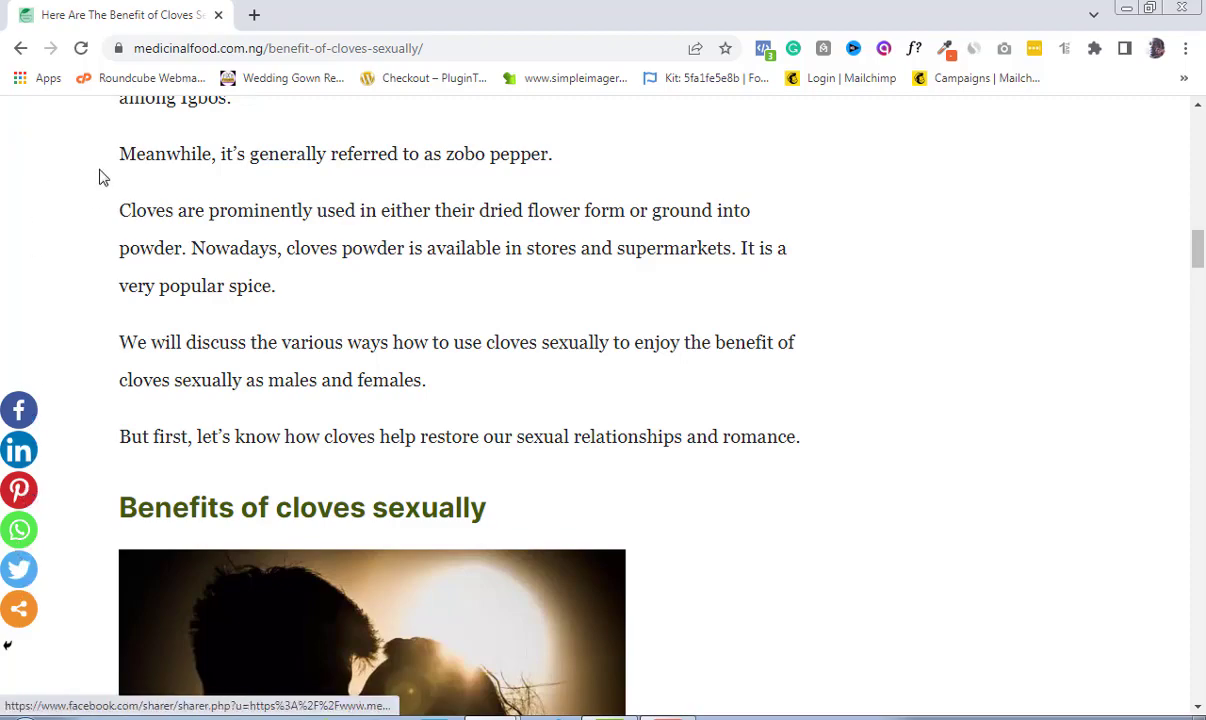
mouse_move(463, 715)
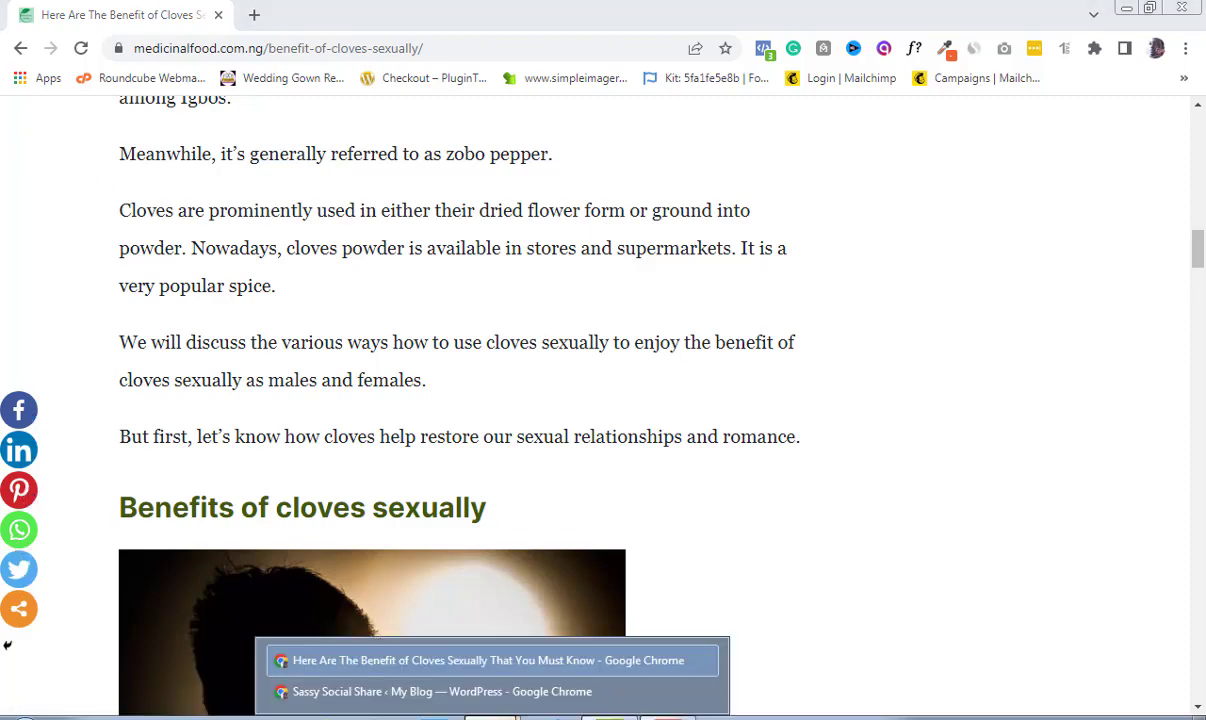
click(525, 690)
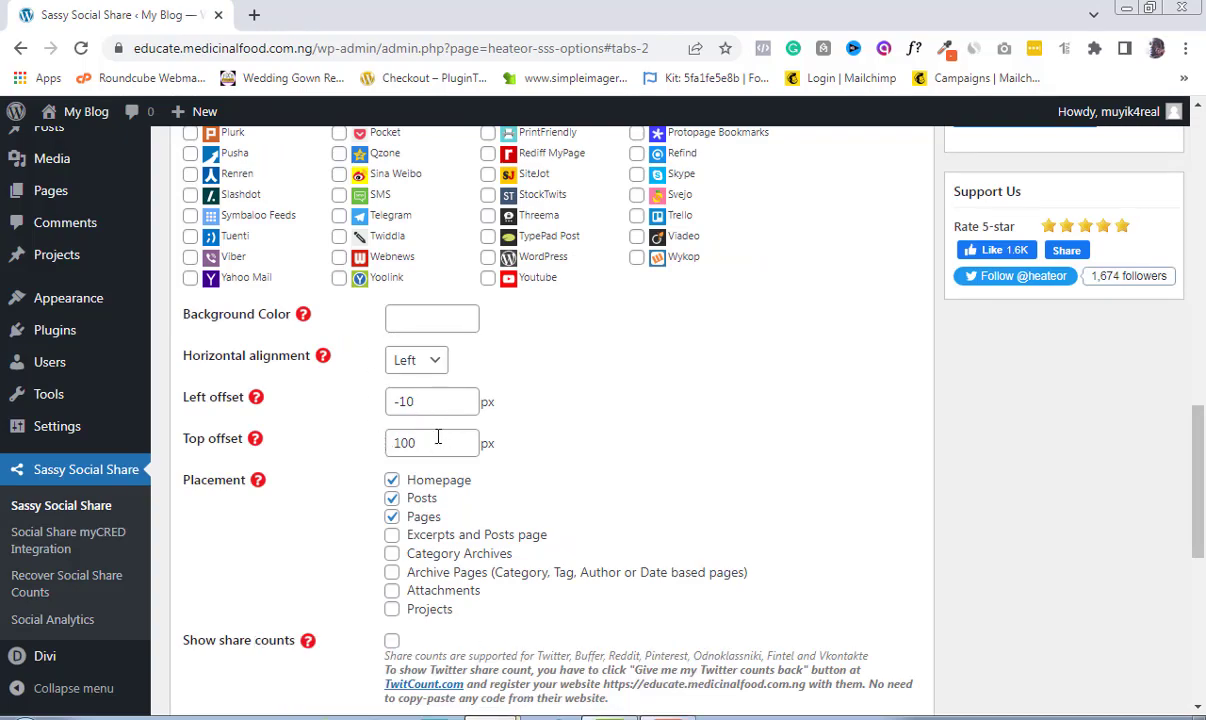
Restrict the floating interface's placement to Posts by disabling Homepage and Pages.
scroll(481, 443, down, 2)
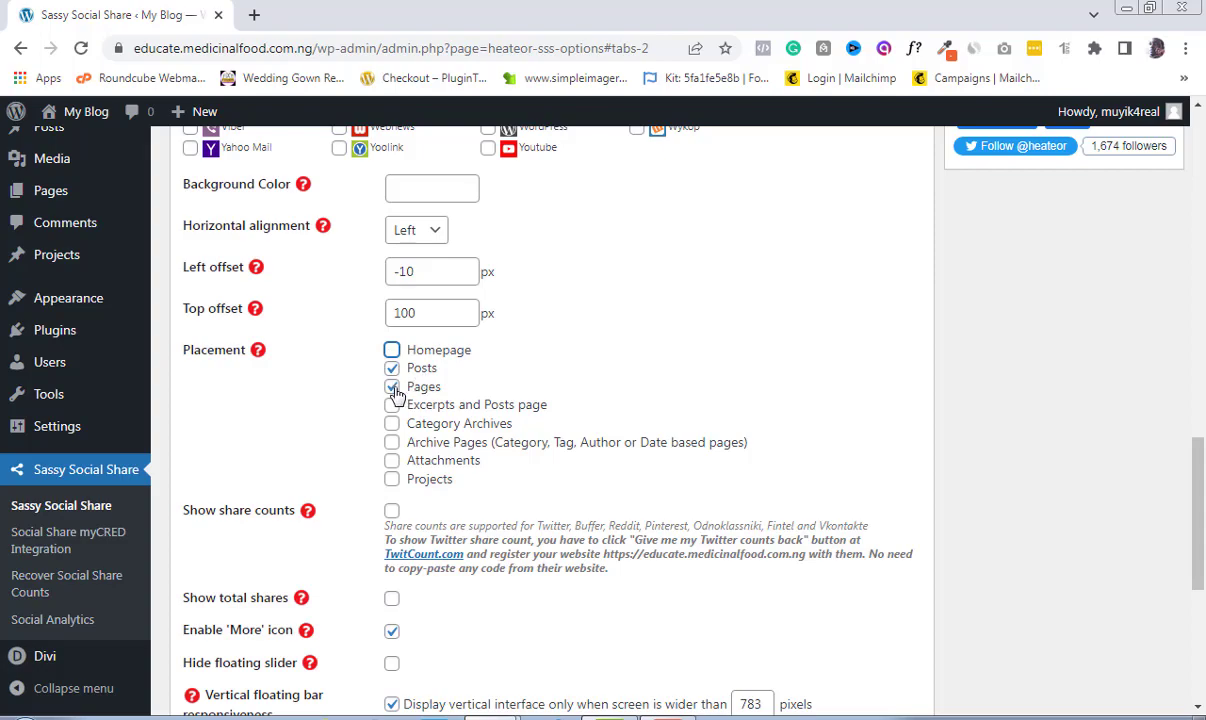
click(392, 389)
Disable the 'More' icon for the floating interface and save the settings.
drag(1197, 497, 1197, 553)
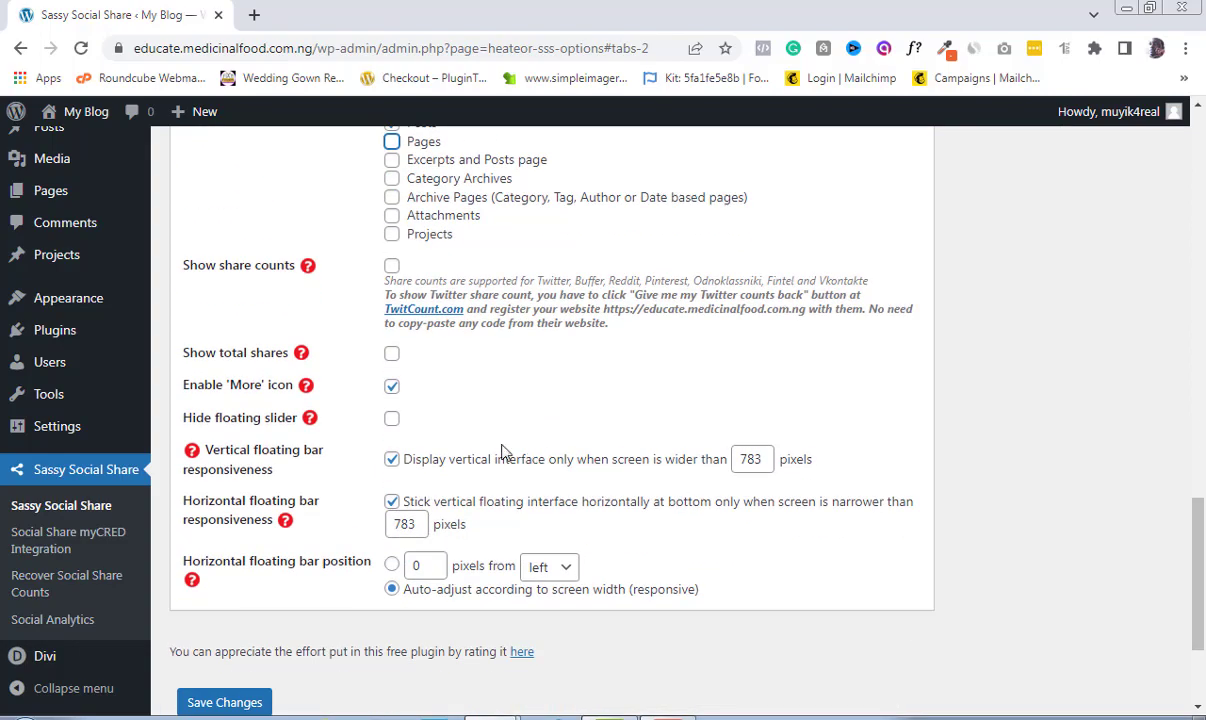
click(391, 386)
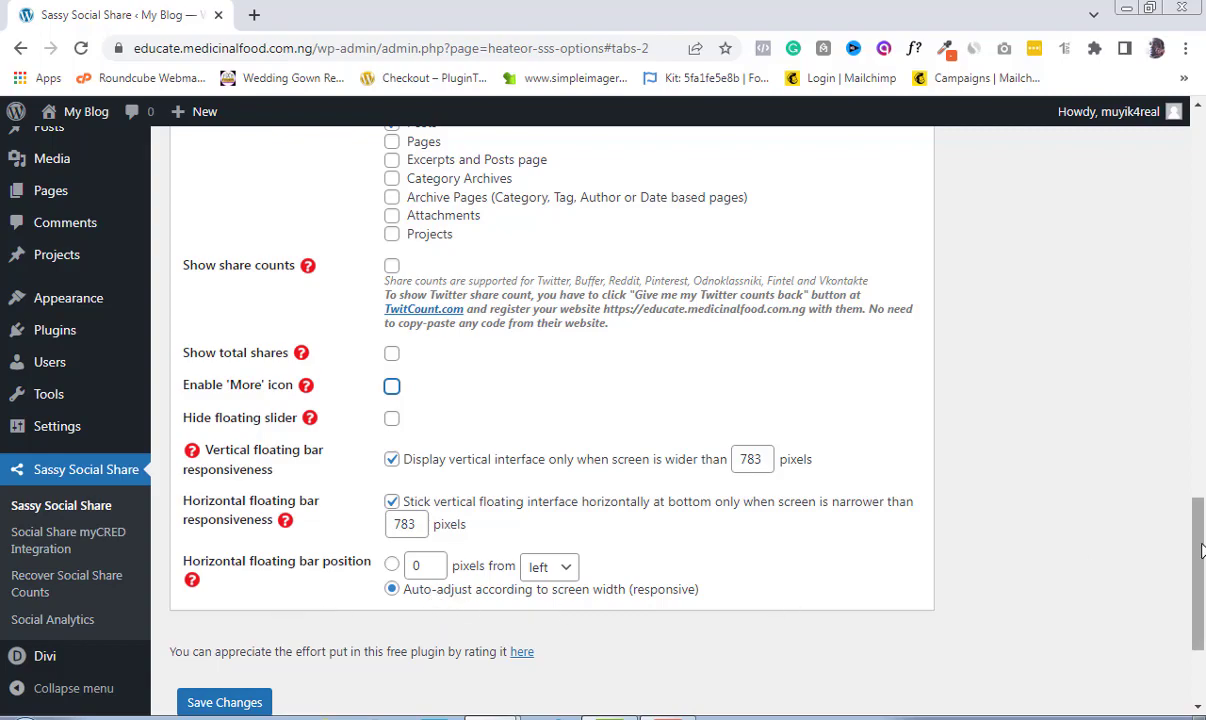
drag(1201, 552, 1201, 600)
click(221, 510)
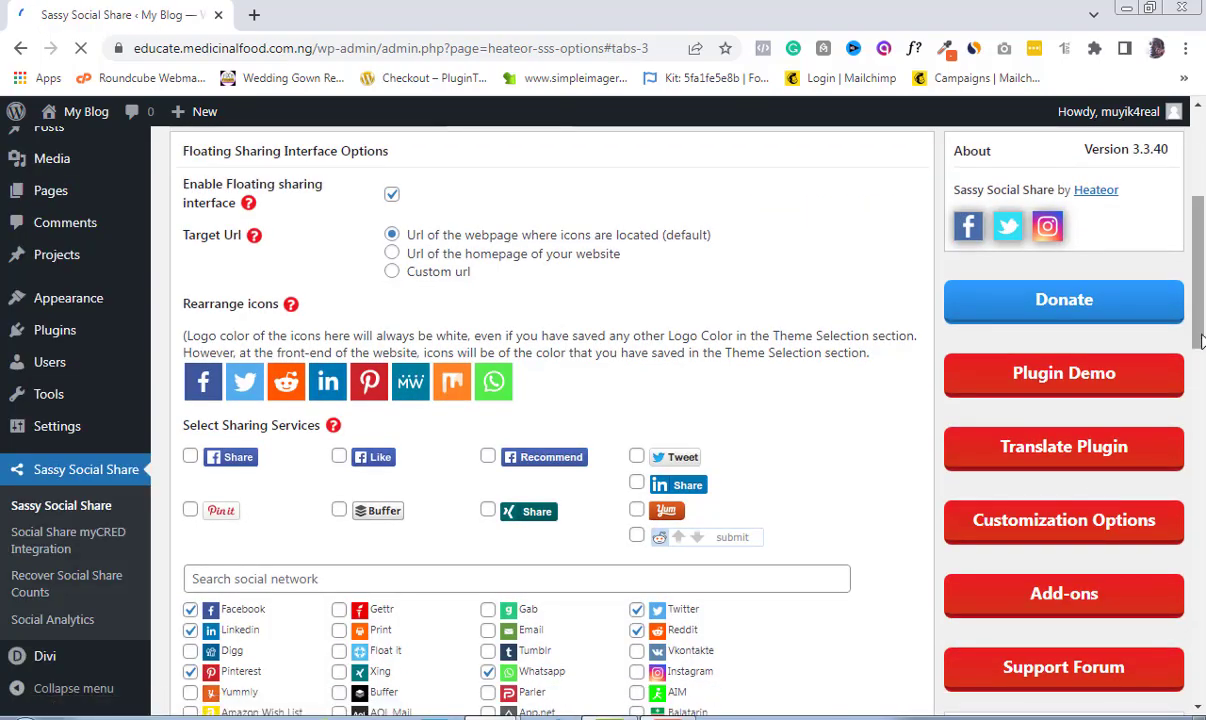
Review the Miscellaneous options for share counts, JavaScript loading and plugin deletion, and save the settings without altering them.
scroll(1203, 341, up, 3)
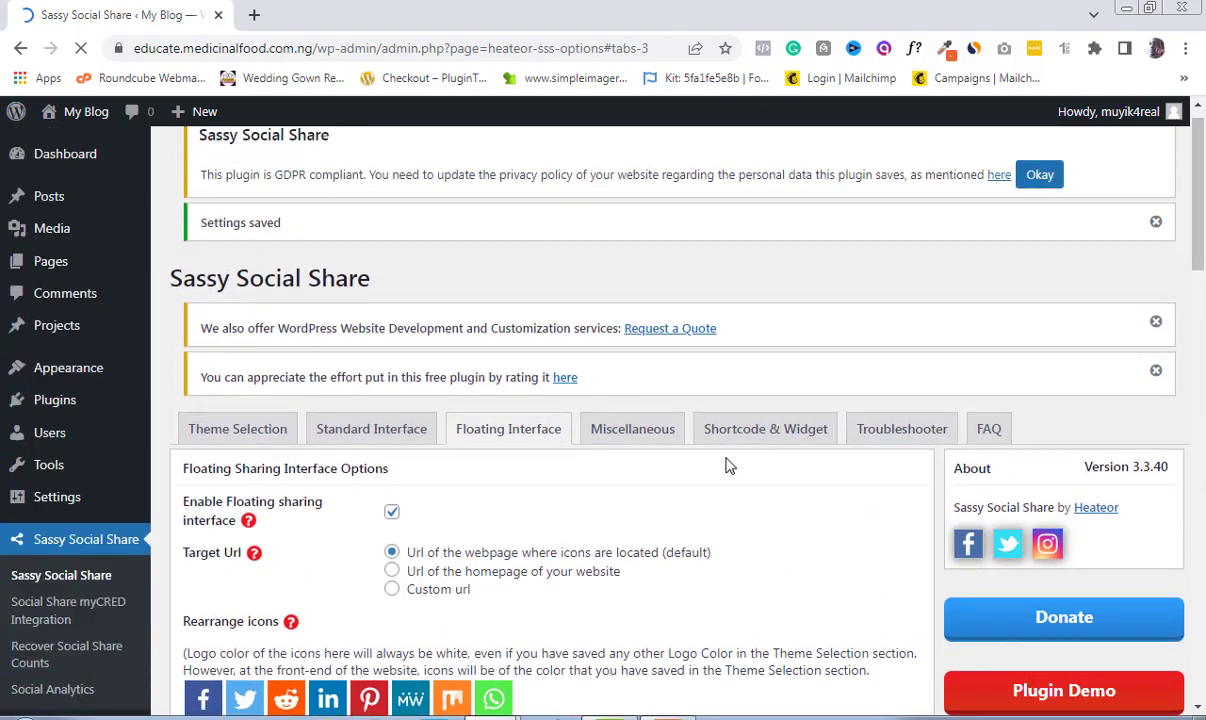
click(633, 432)
scroll(1203, 232, down, 1)
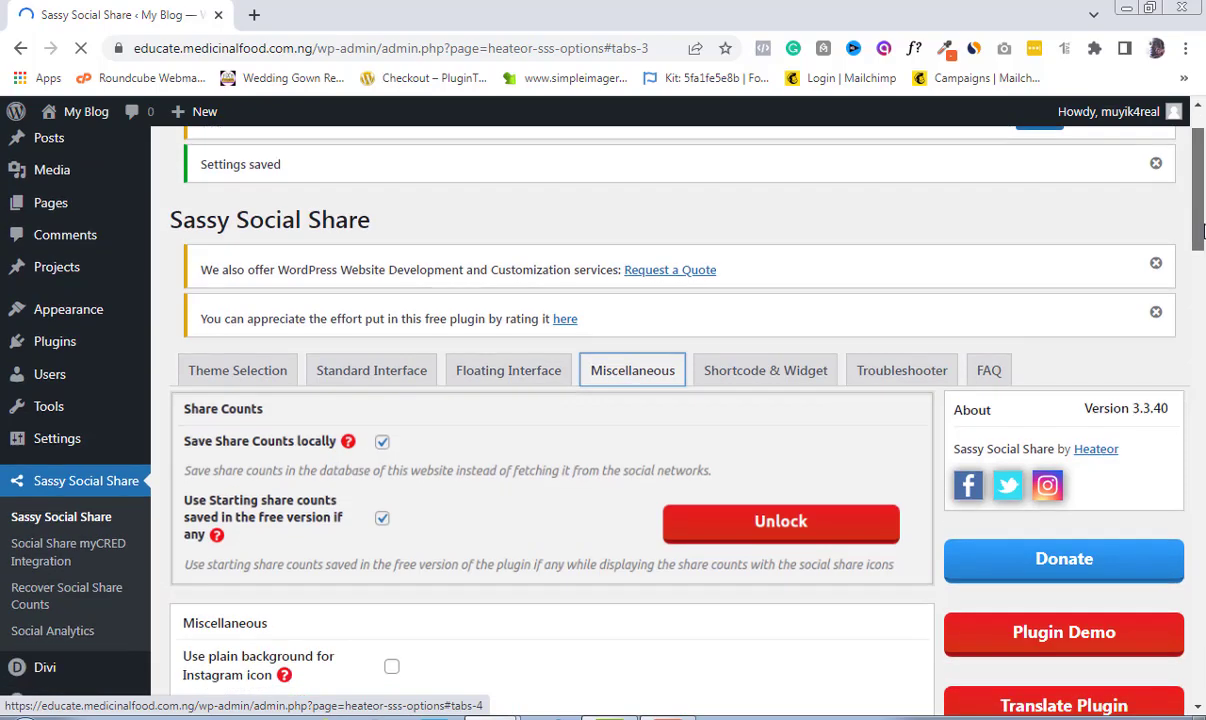
scroll(1203, 232, down, 3)
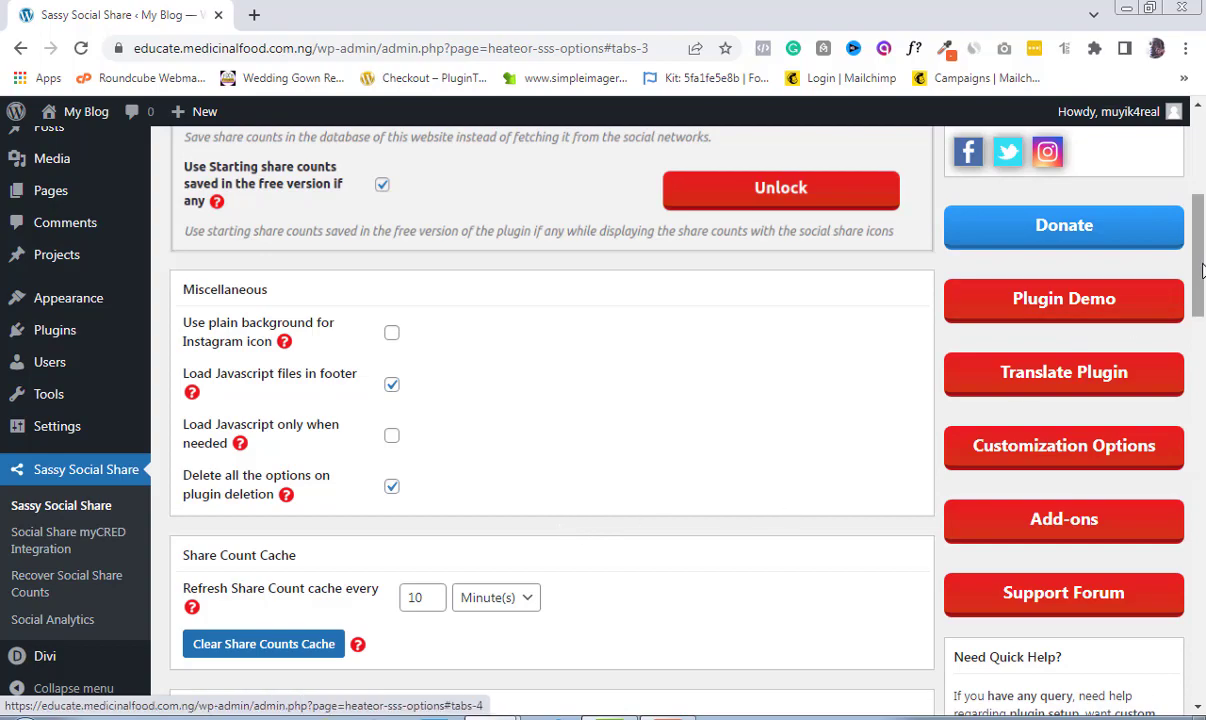
drag(1203, 270, 1200, 226)
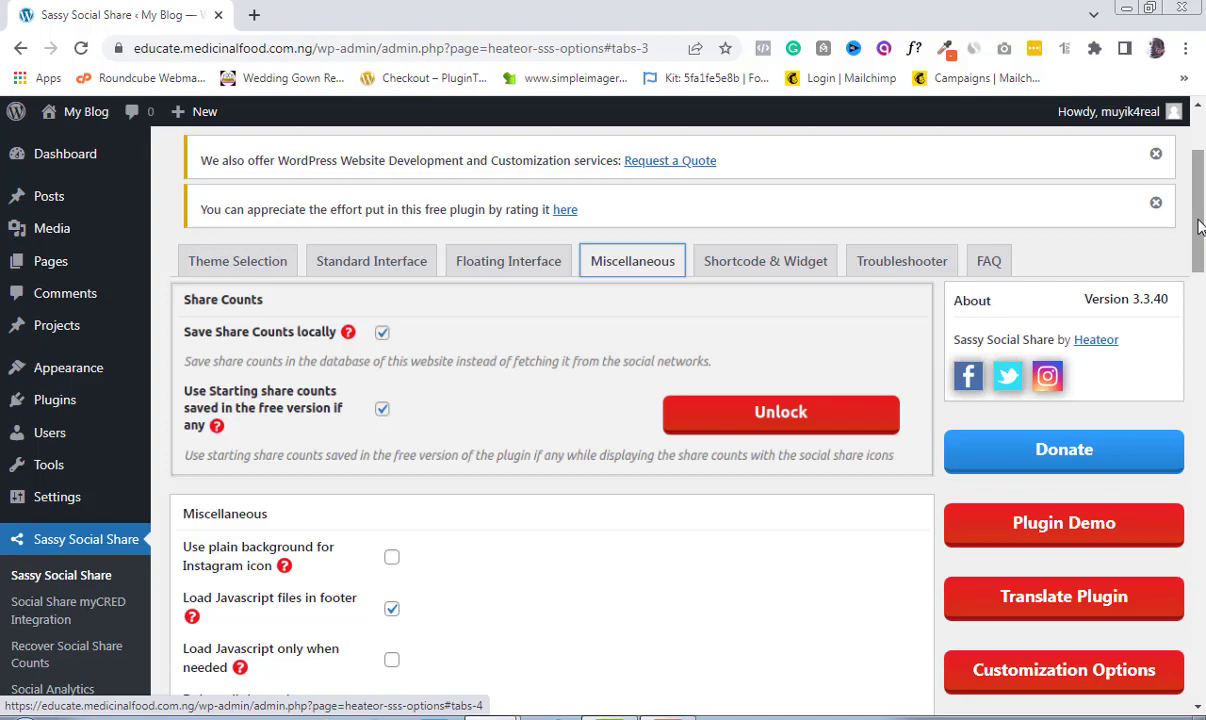
scroll(1199, 228, down, 1)
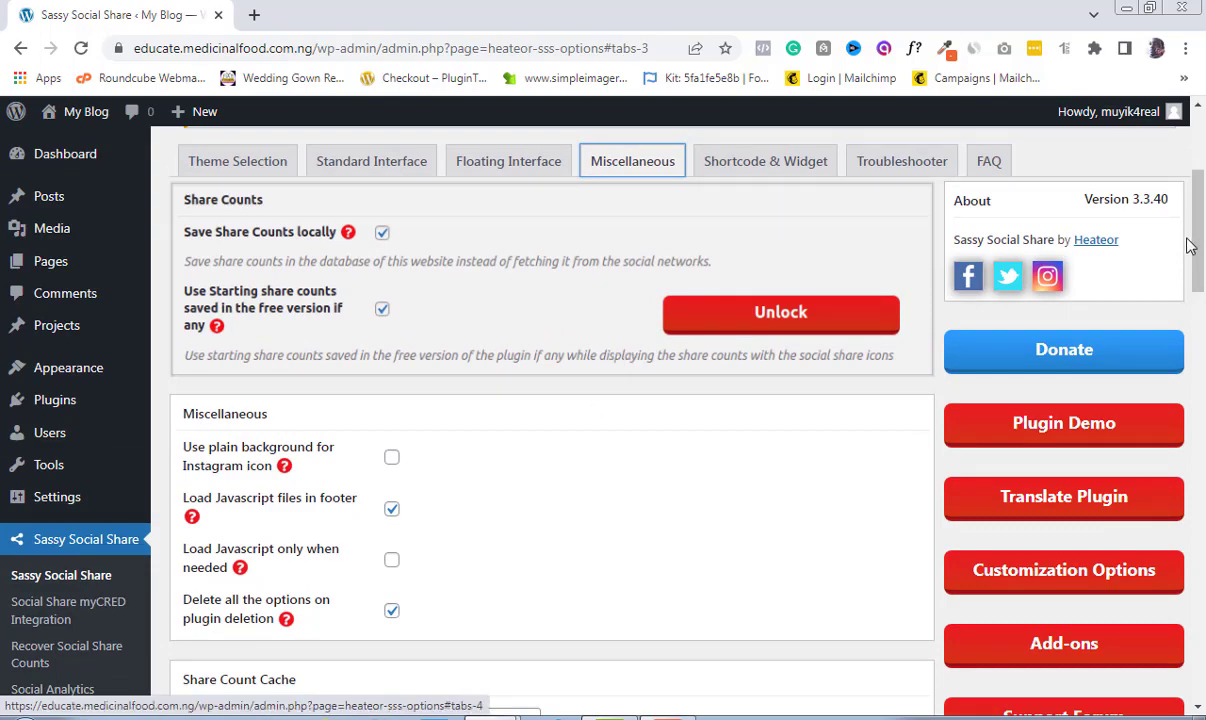
drag(1190, 246, 1197, 654)
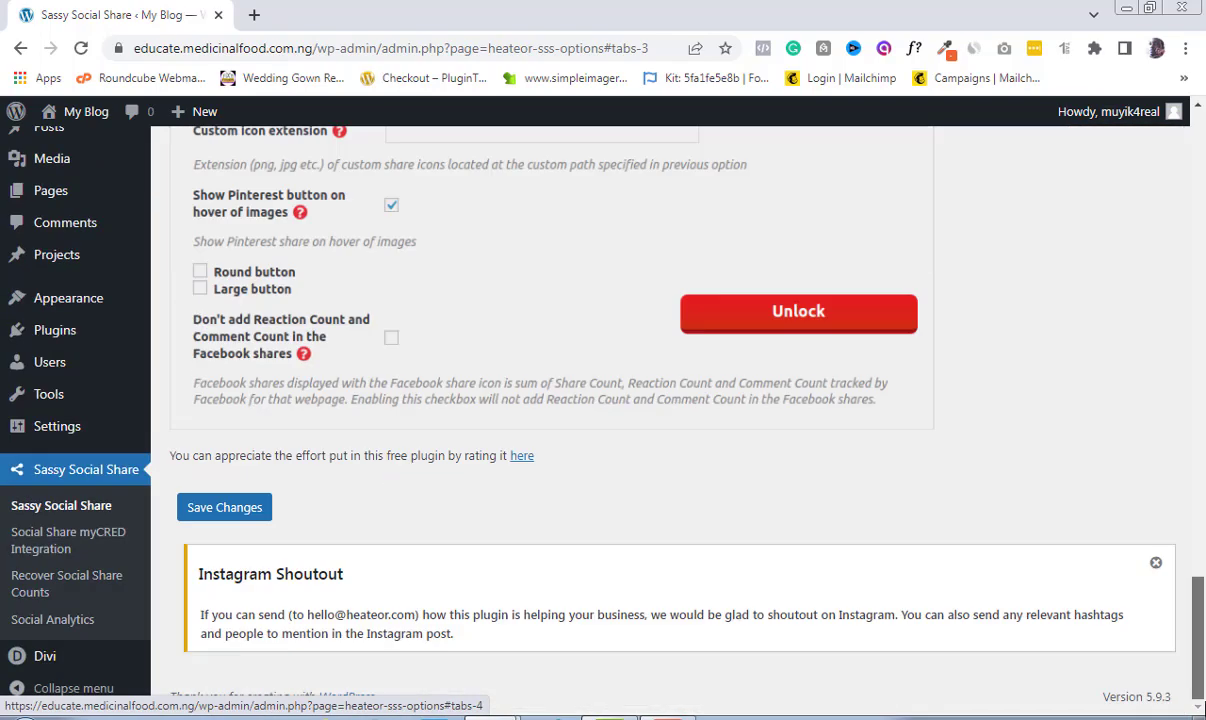
click(225, 511)
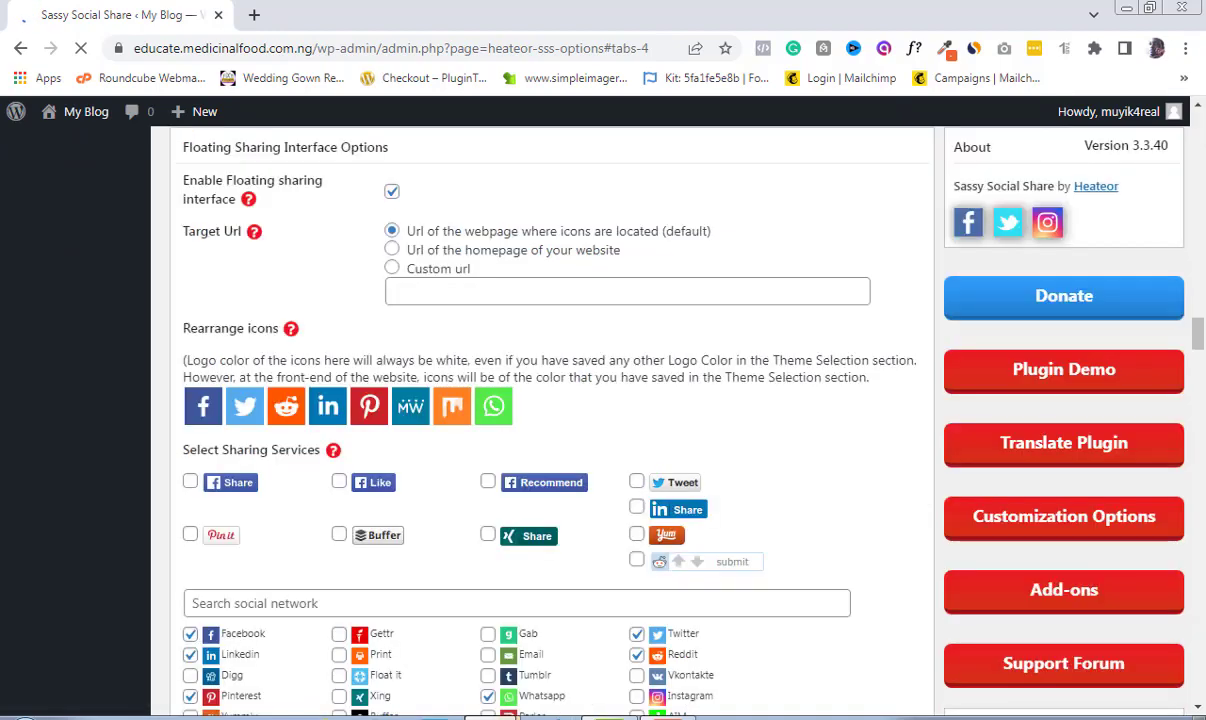
Switch to the cloves article and examine its floating and in-content share icons from the page's beginning.
mouse_move(490, 717)
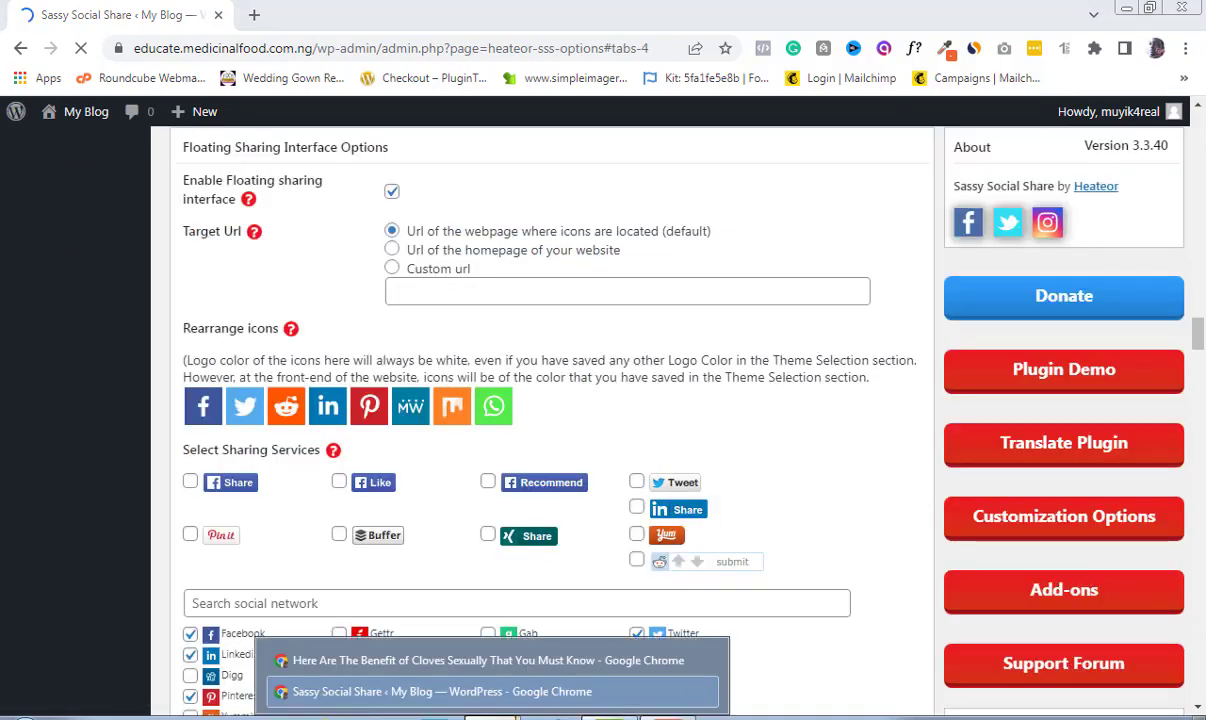
click(435, 660)
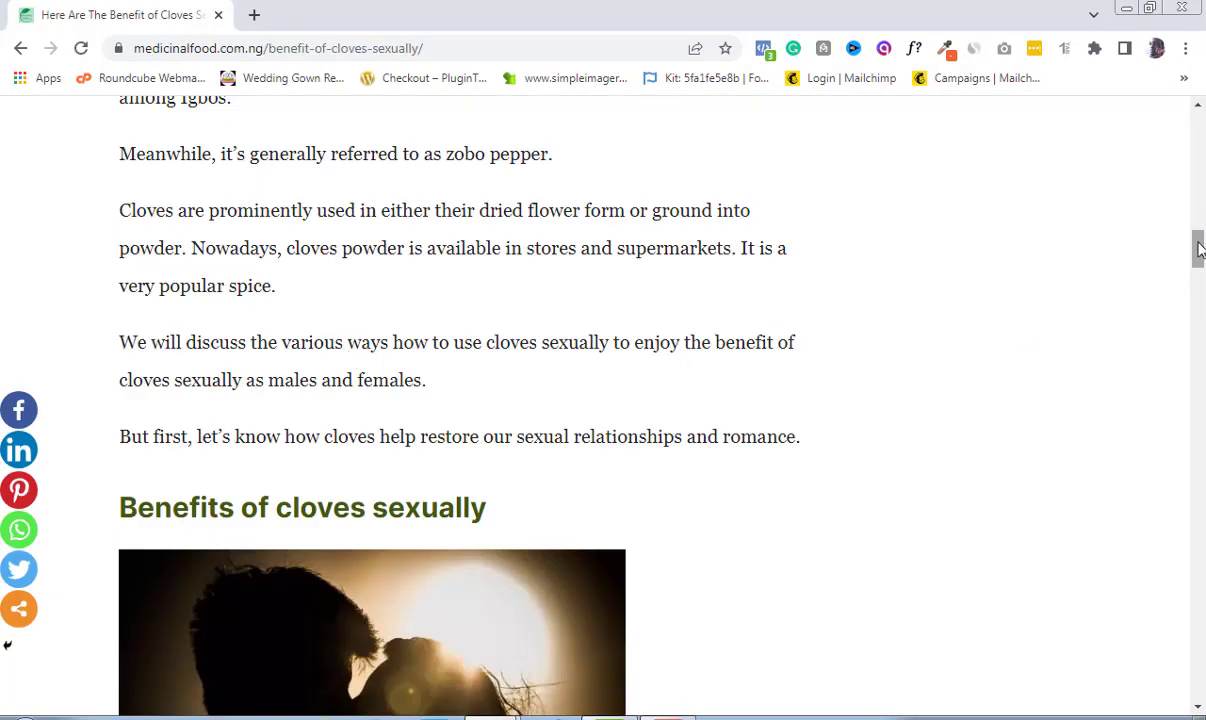
drag(1198, 248, 1193, 130)
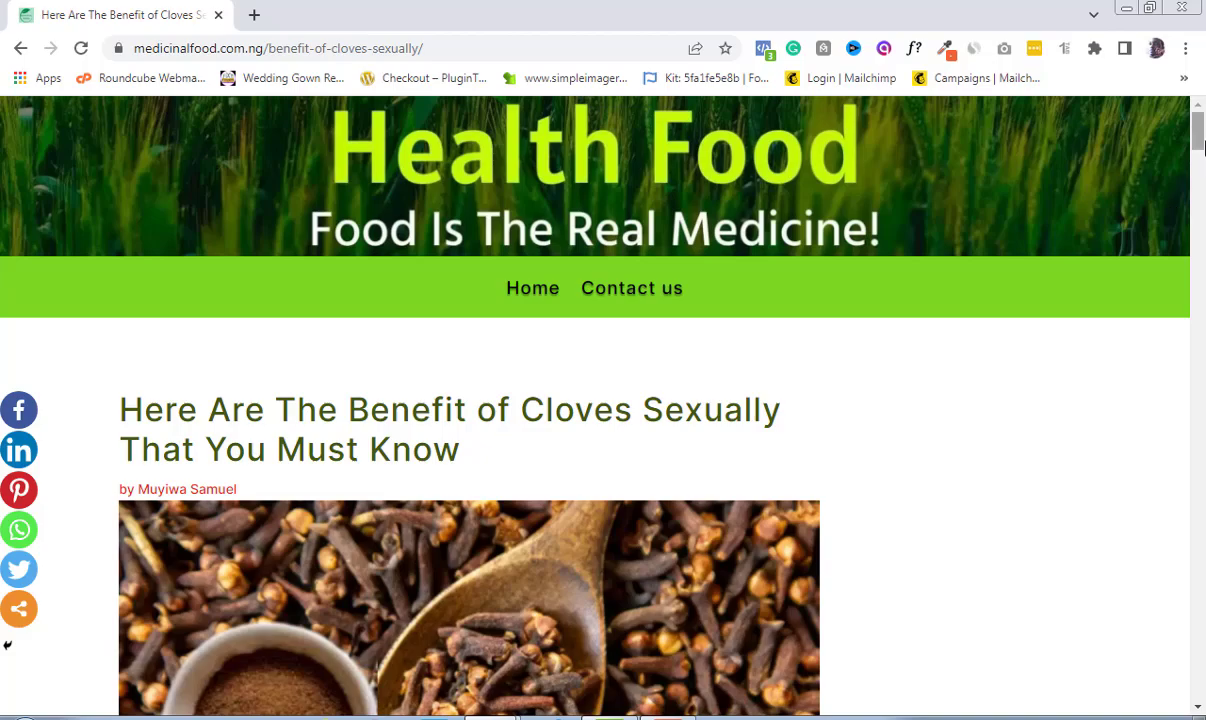
mouse_move(1198, 147)
mouse_down()
mouse_move(1202, 232)
mouse_move(1193, 131)
mouse_move(1203, 208)
mouse_up()
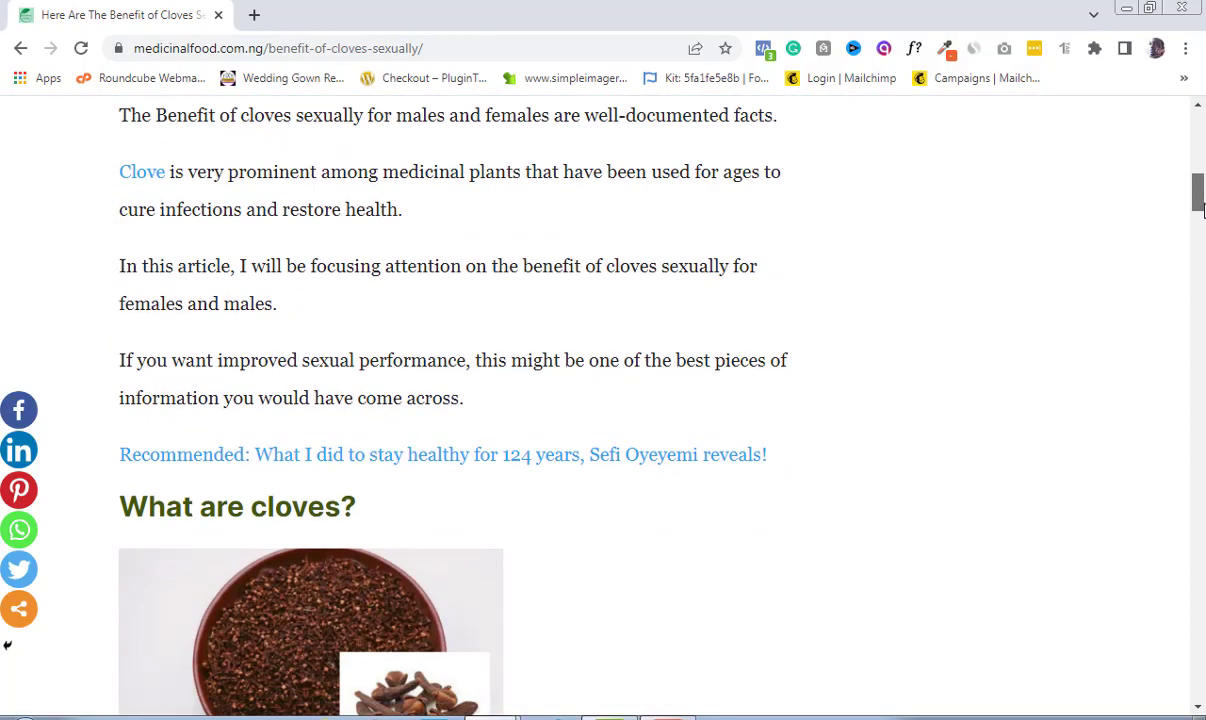